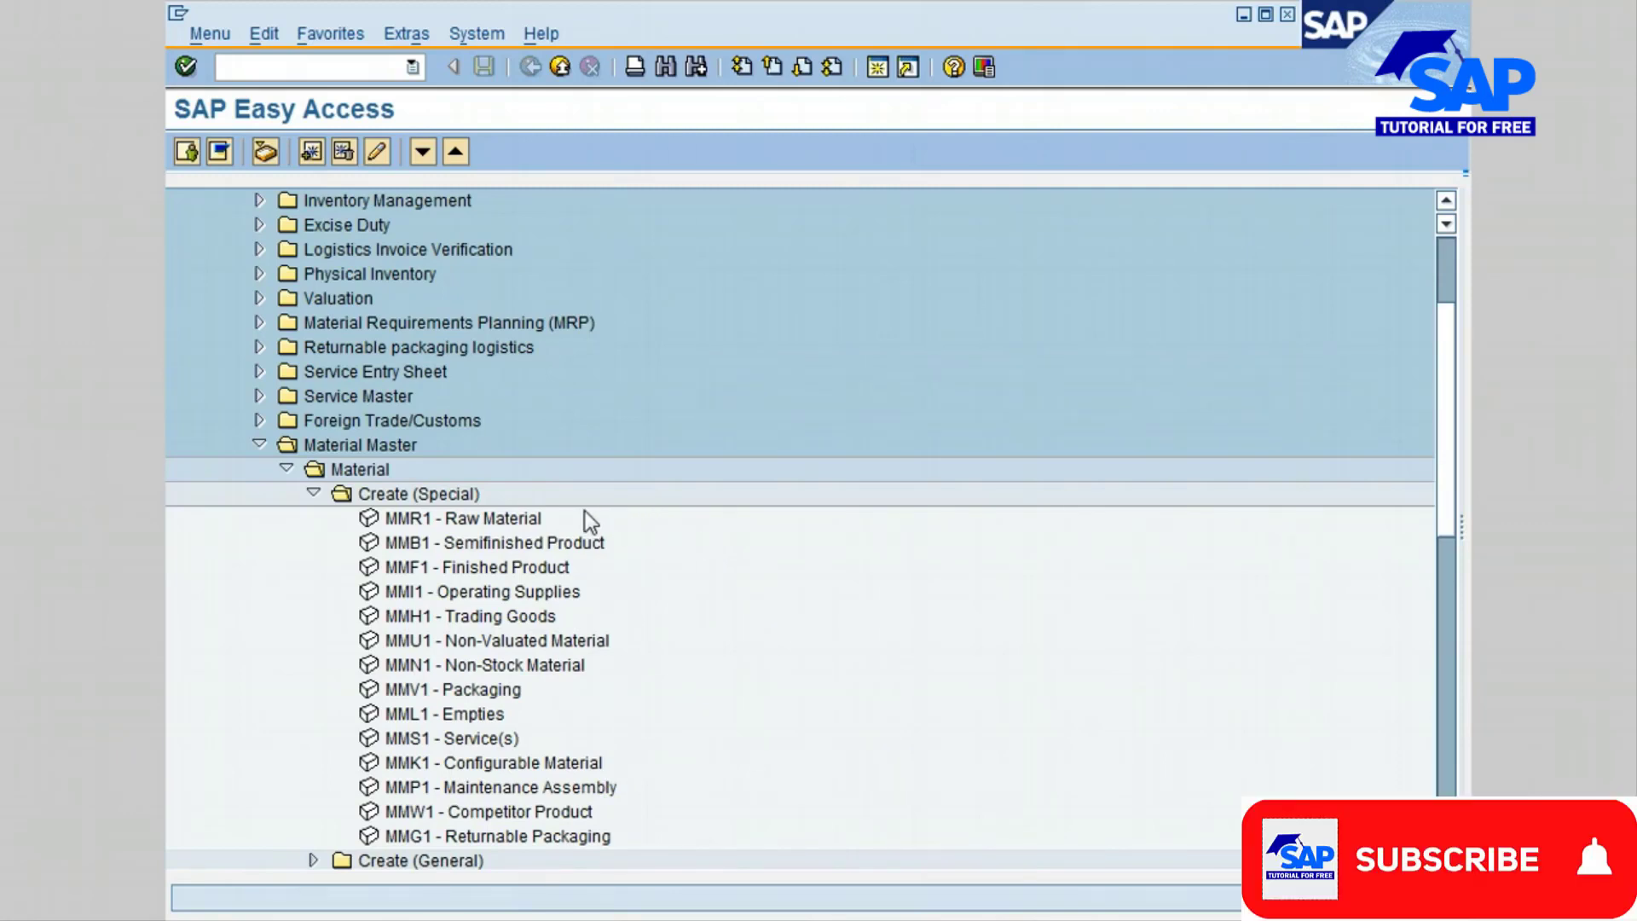
Step: Start creating a raw material with transaction MMR1, set the industry sector to Chemical Industry and proceed to view selection
{"action": "double_click", "coordinate": [533, 517]}
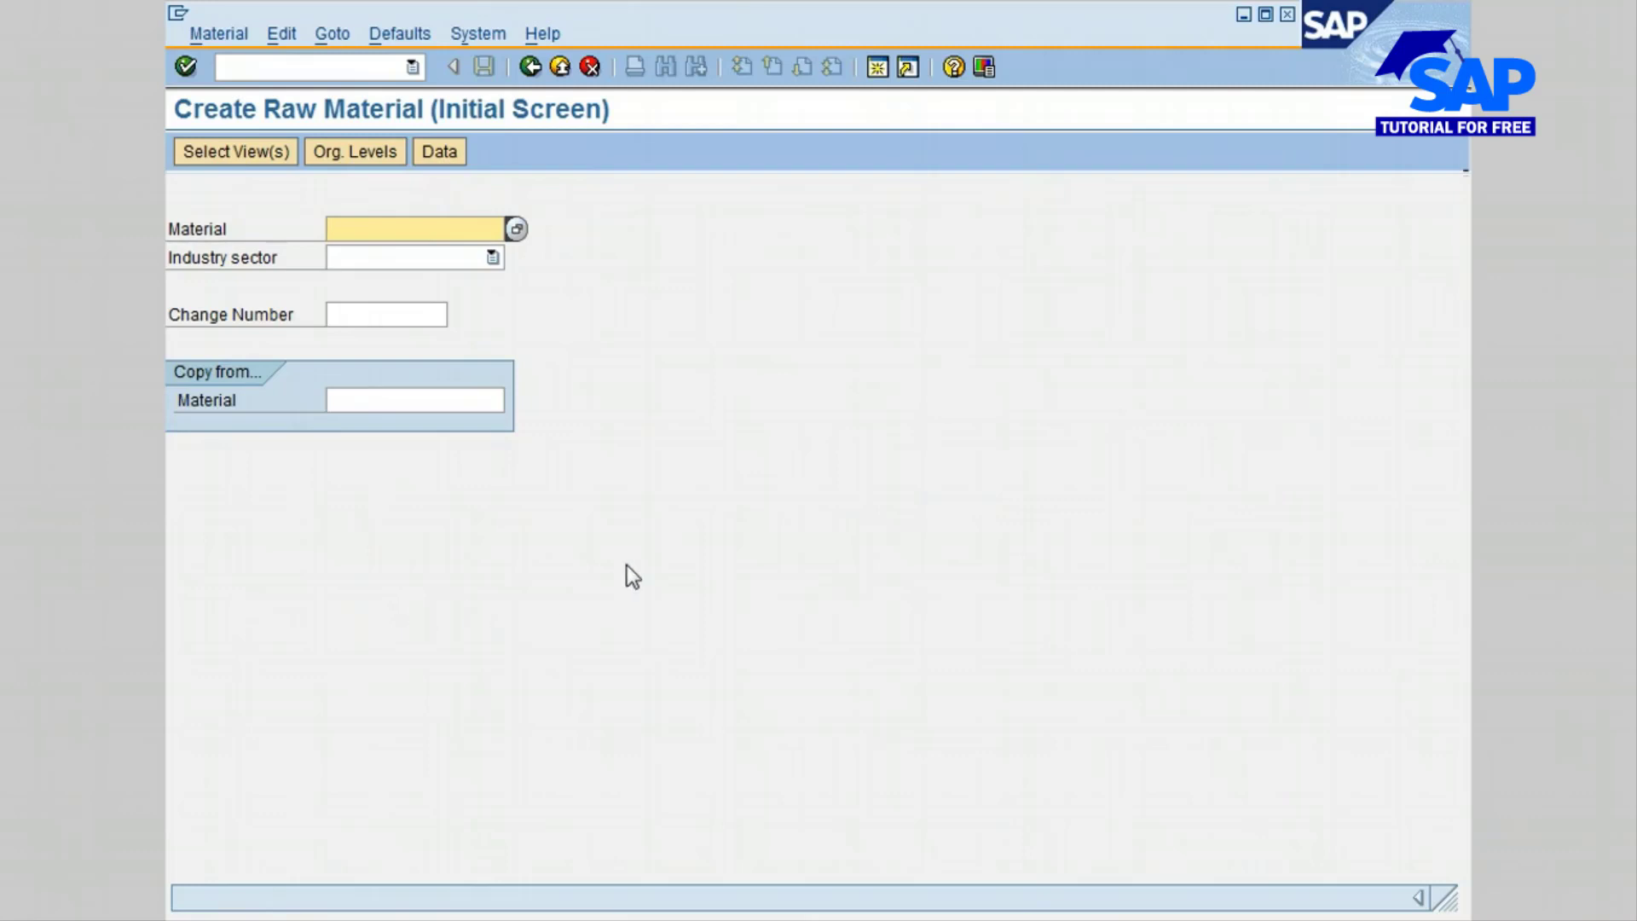
{"action": "left_click", "coordinate": [493, 257]}
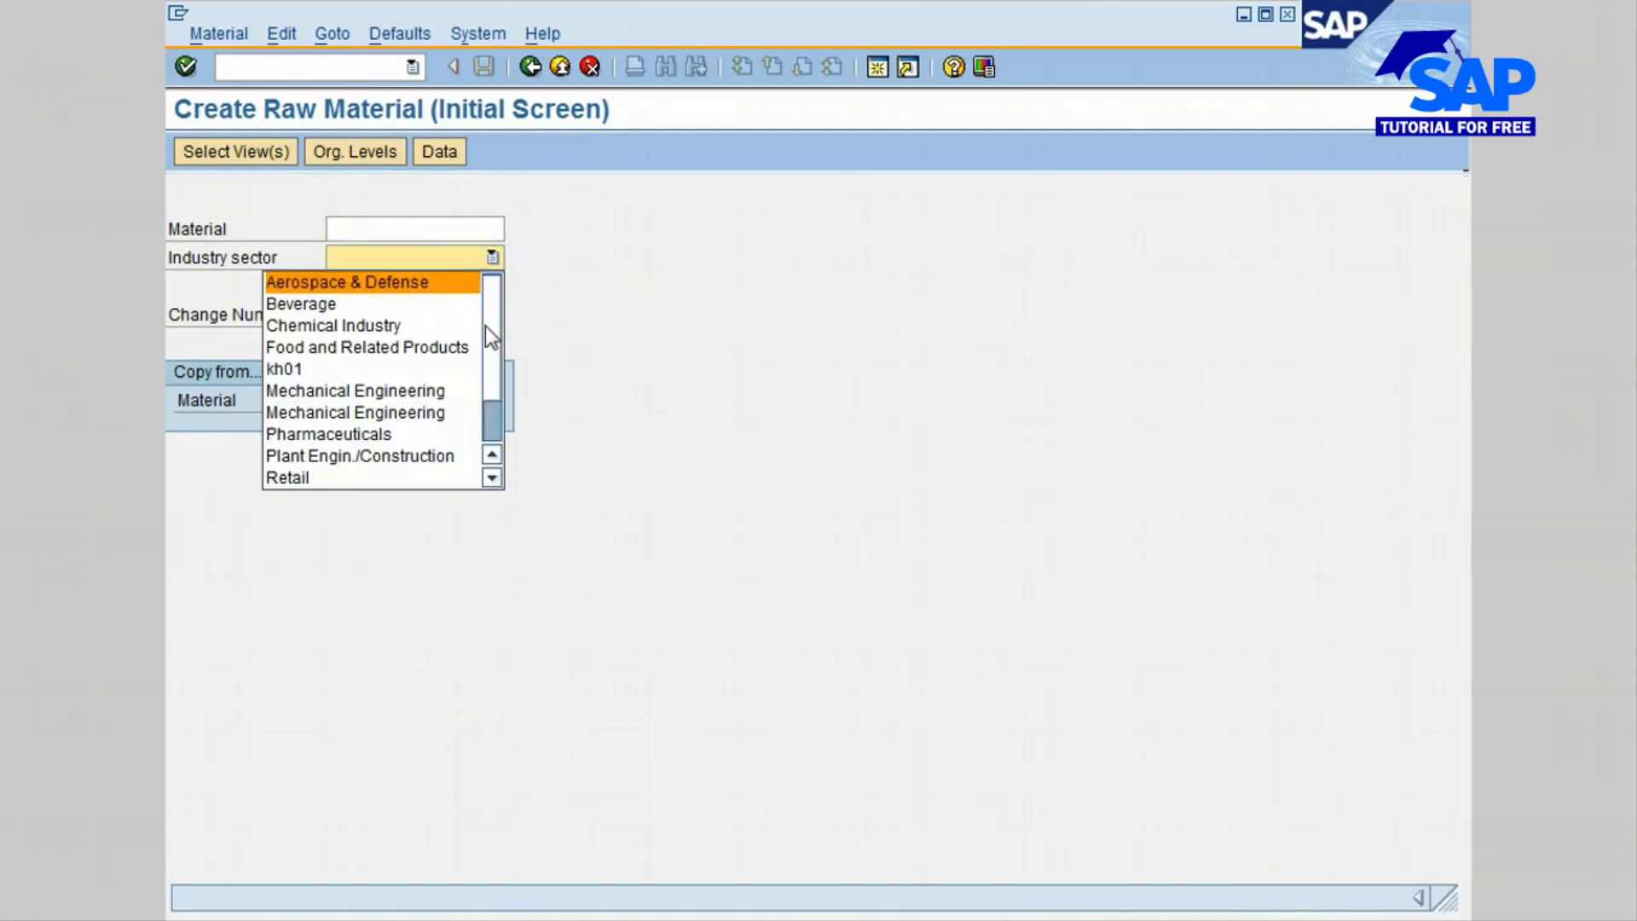
{"action": "mouse_move", "coordinate": [493, 370]}
{"action": "left_mouse_down"}
{"action": "mouse_move", "coordinate": [487, 435]}
{"action": "mouse_move", "coordinate": [497, 349]}
{"action": "left_mouse_up"}
{"action": "left_click", "coordinate": [428, 324]}
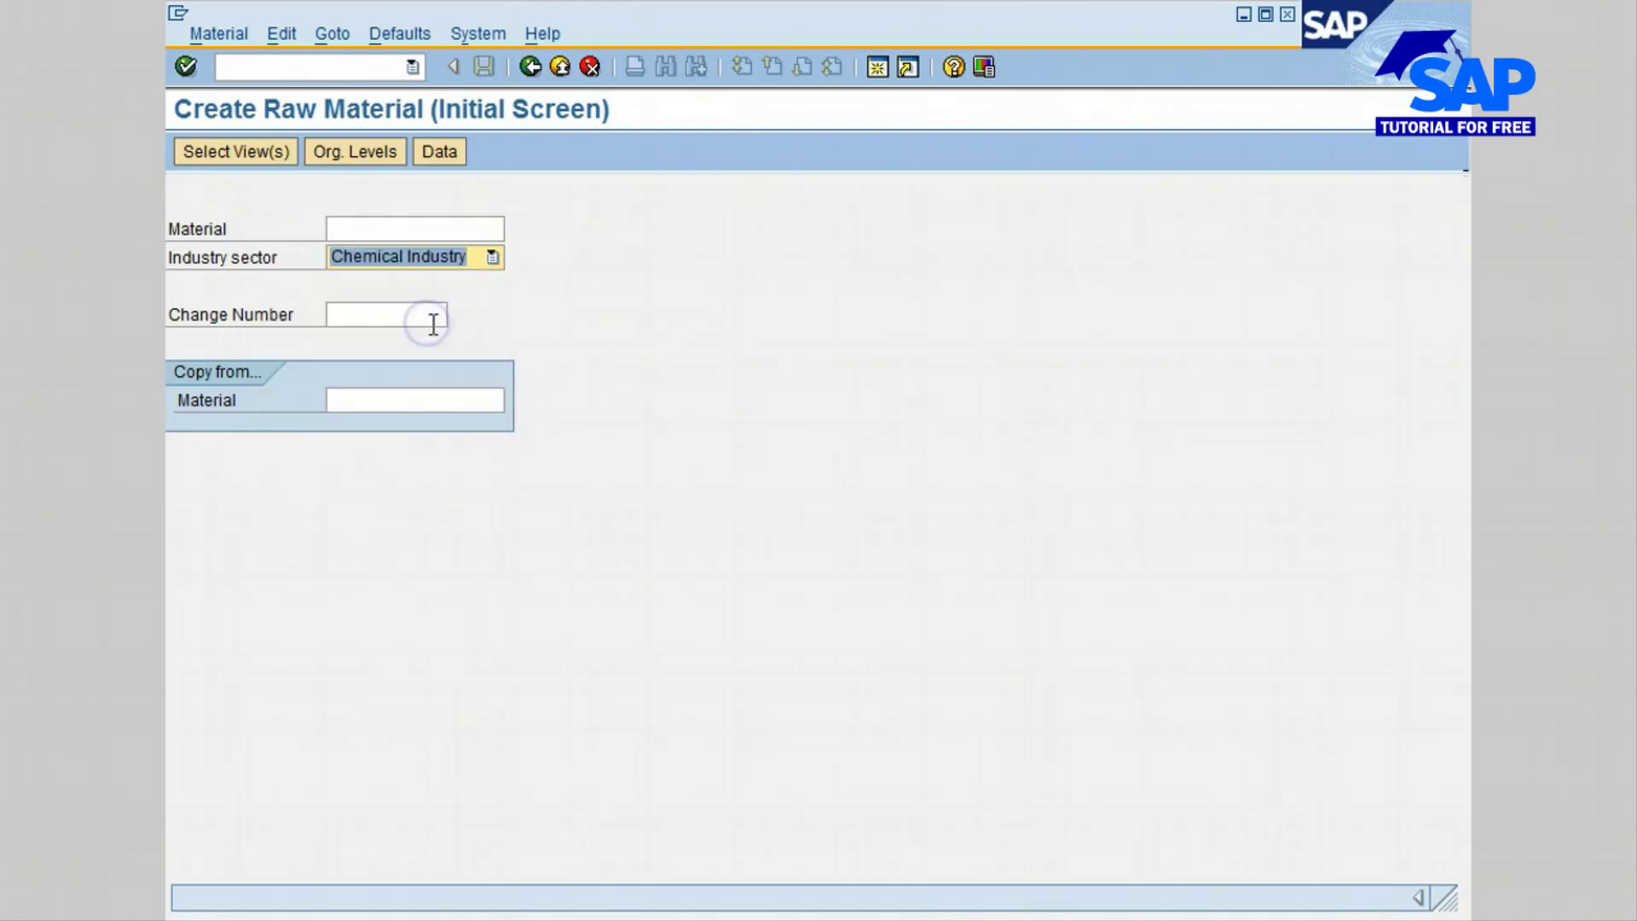
{"action": "left_click", "coordinate": [185, 68]}
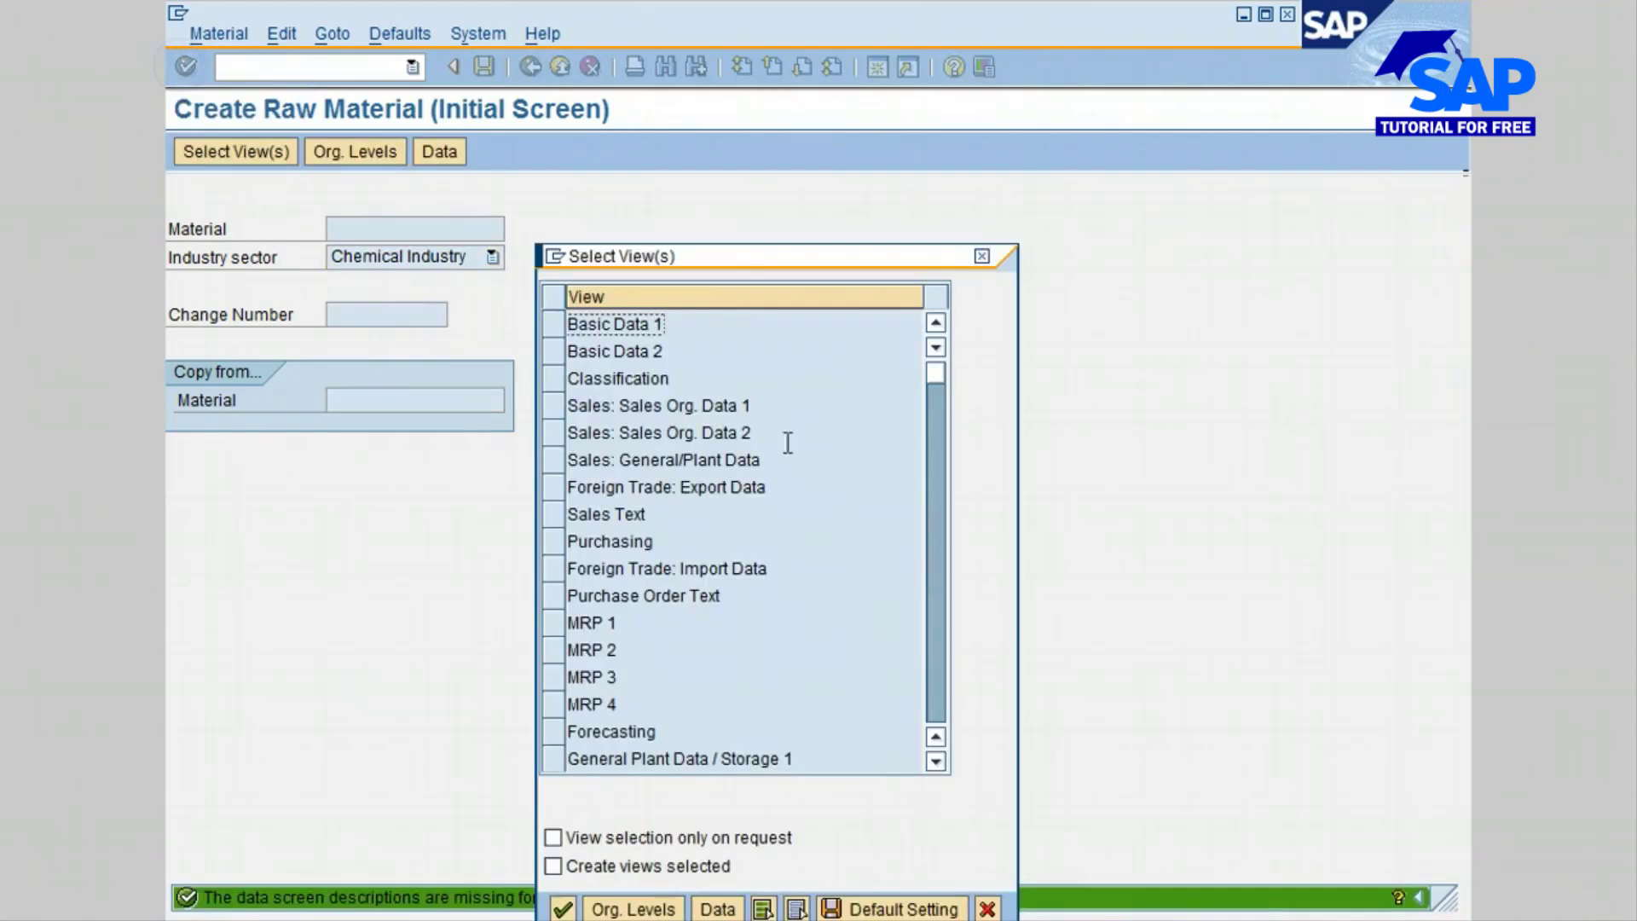
Step: Select the views Basic Data 1, Purchasing, General Plant Data / Storage 1, Warehouse Management 1 and Accounting 1, and confirm the selection
{"action": "left_click", "coordinate": [553, 322]}
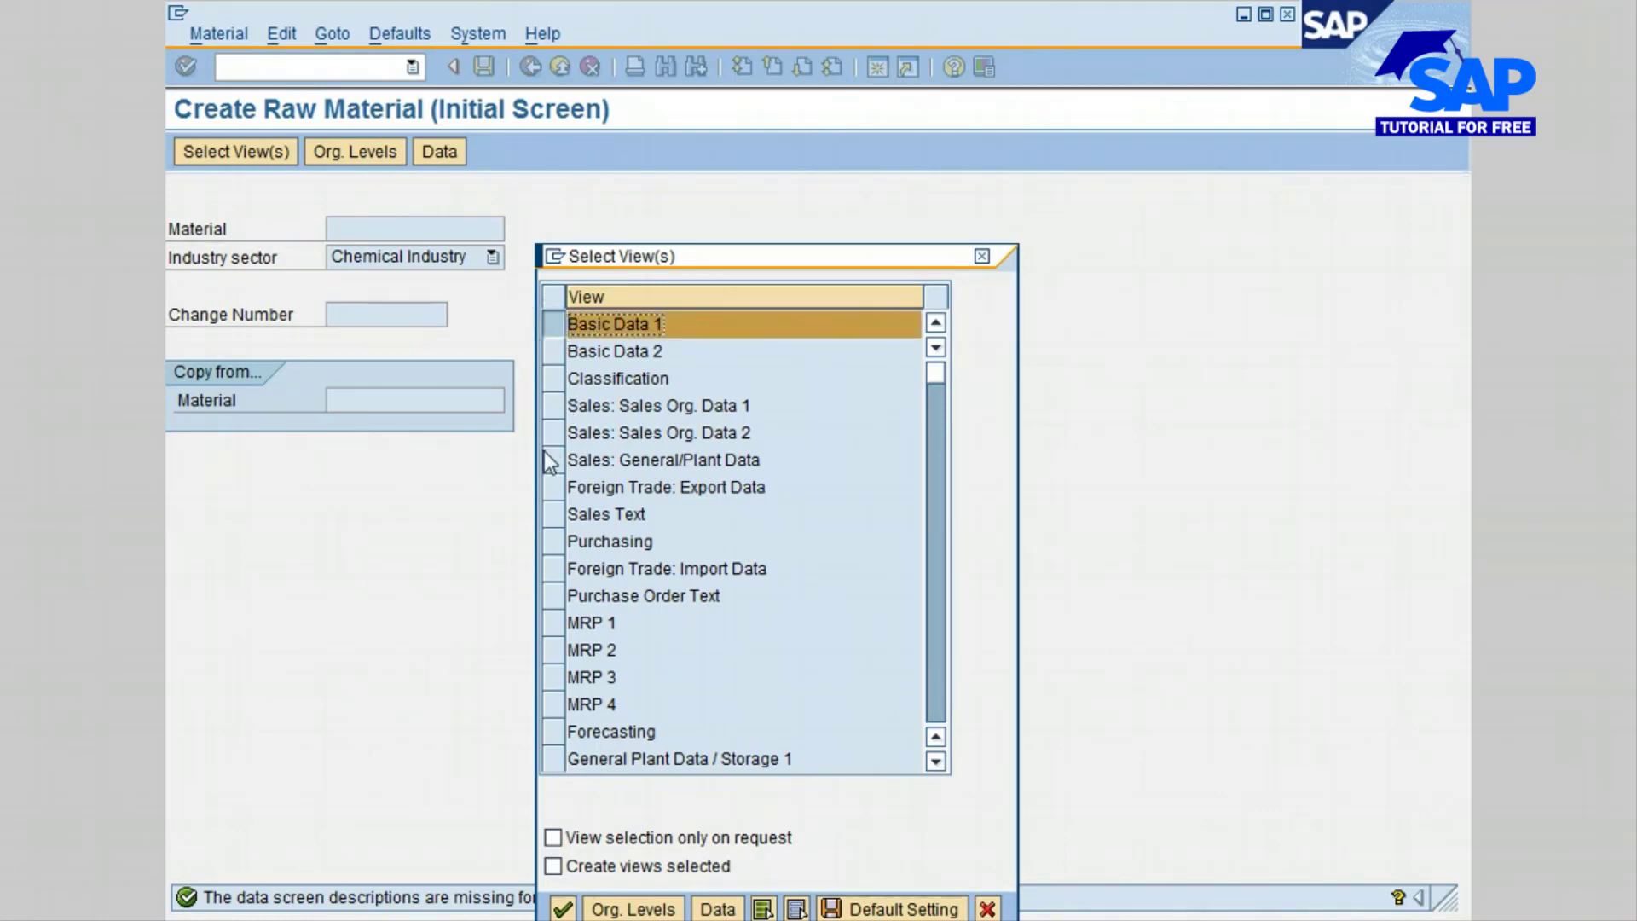
{"action": "left_click", "coordinate": [559, 539]}
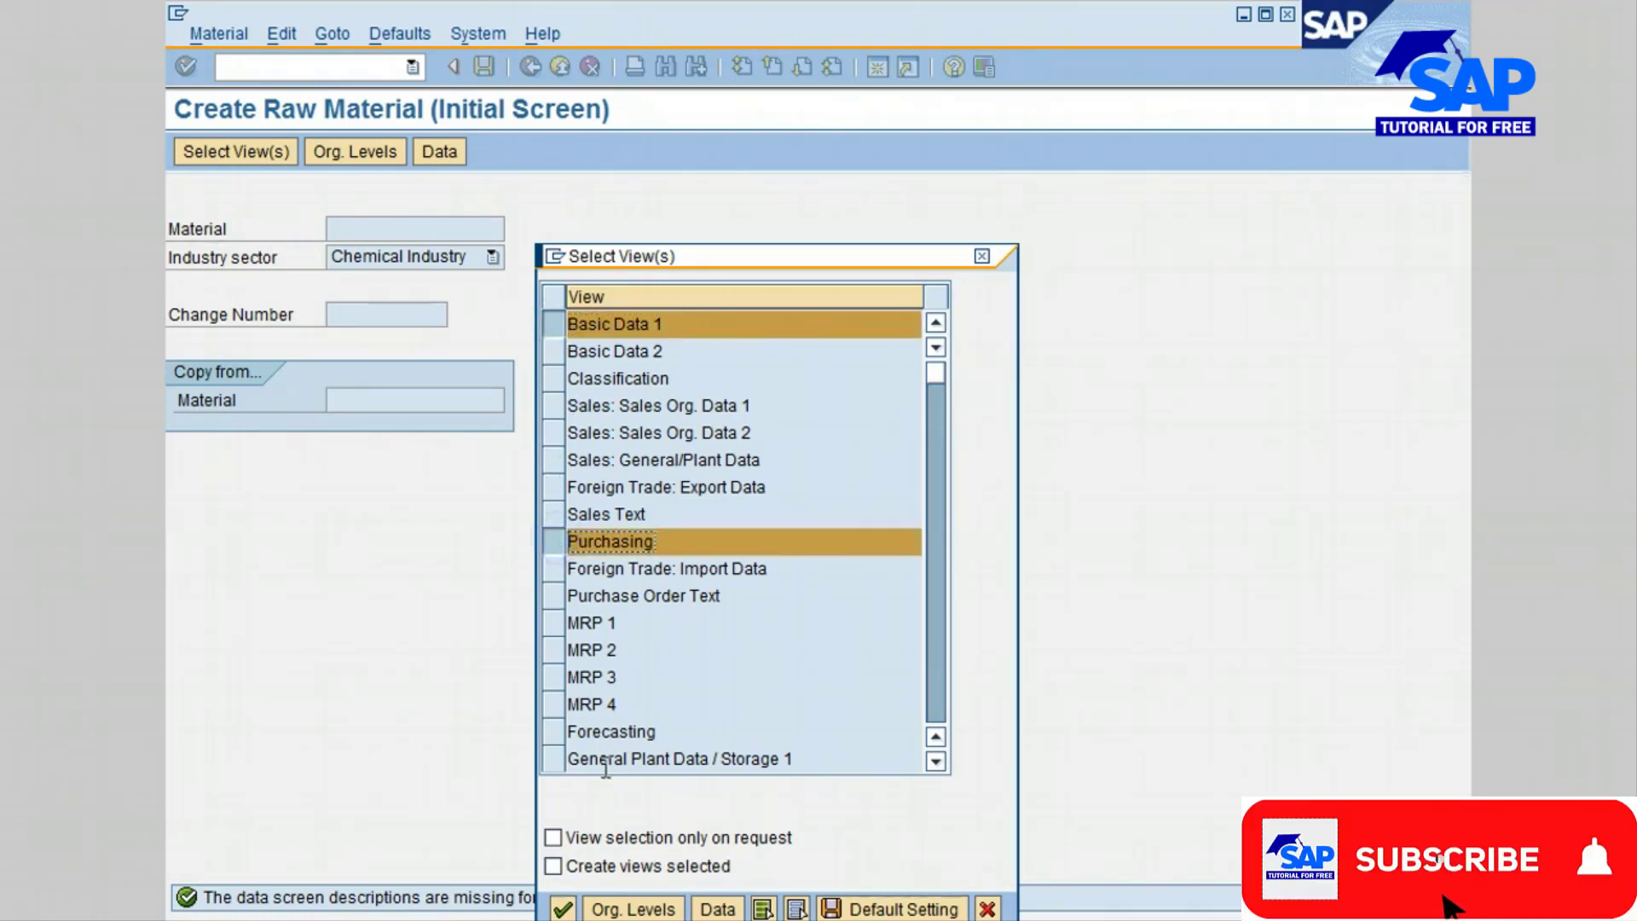
{"action": "left_click", "coordinate": [554, 759]}
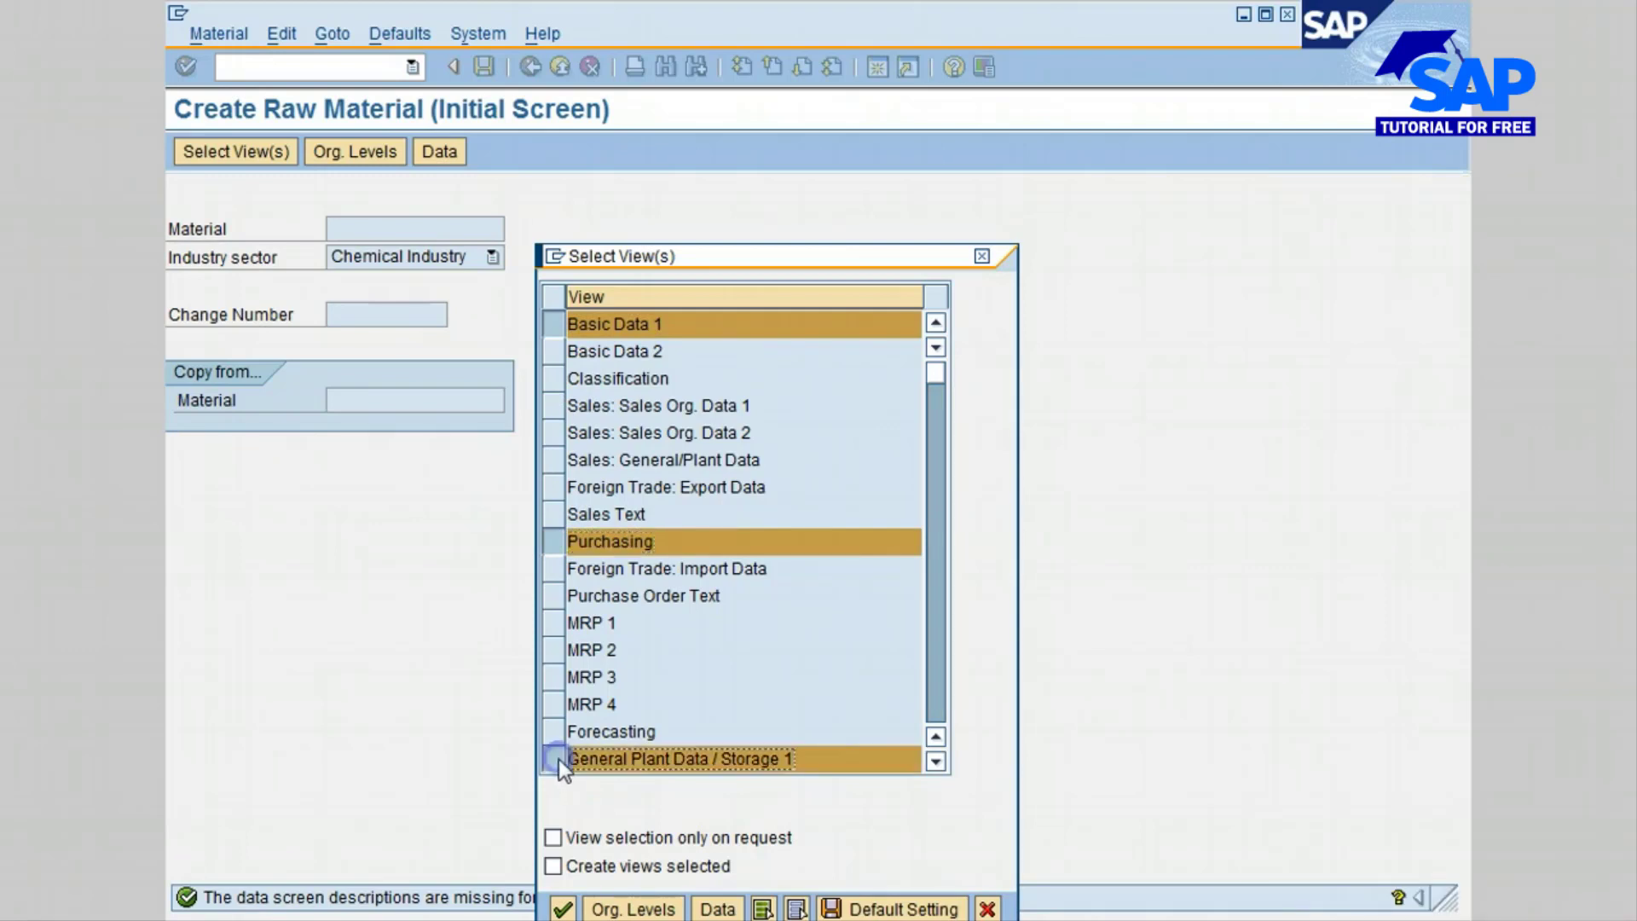
{"action": "left_click", "coordinate": [937, 707]}
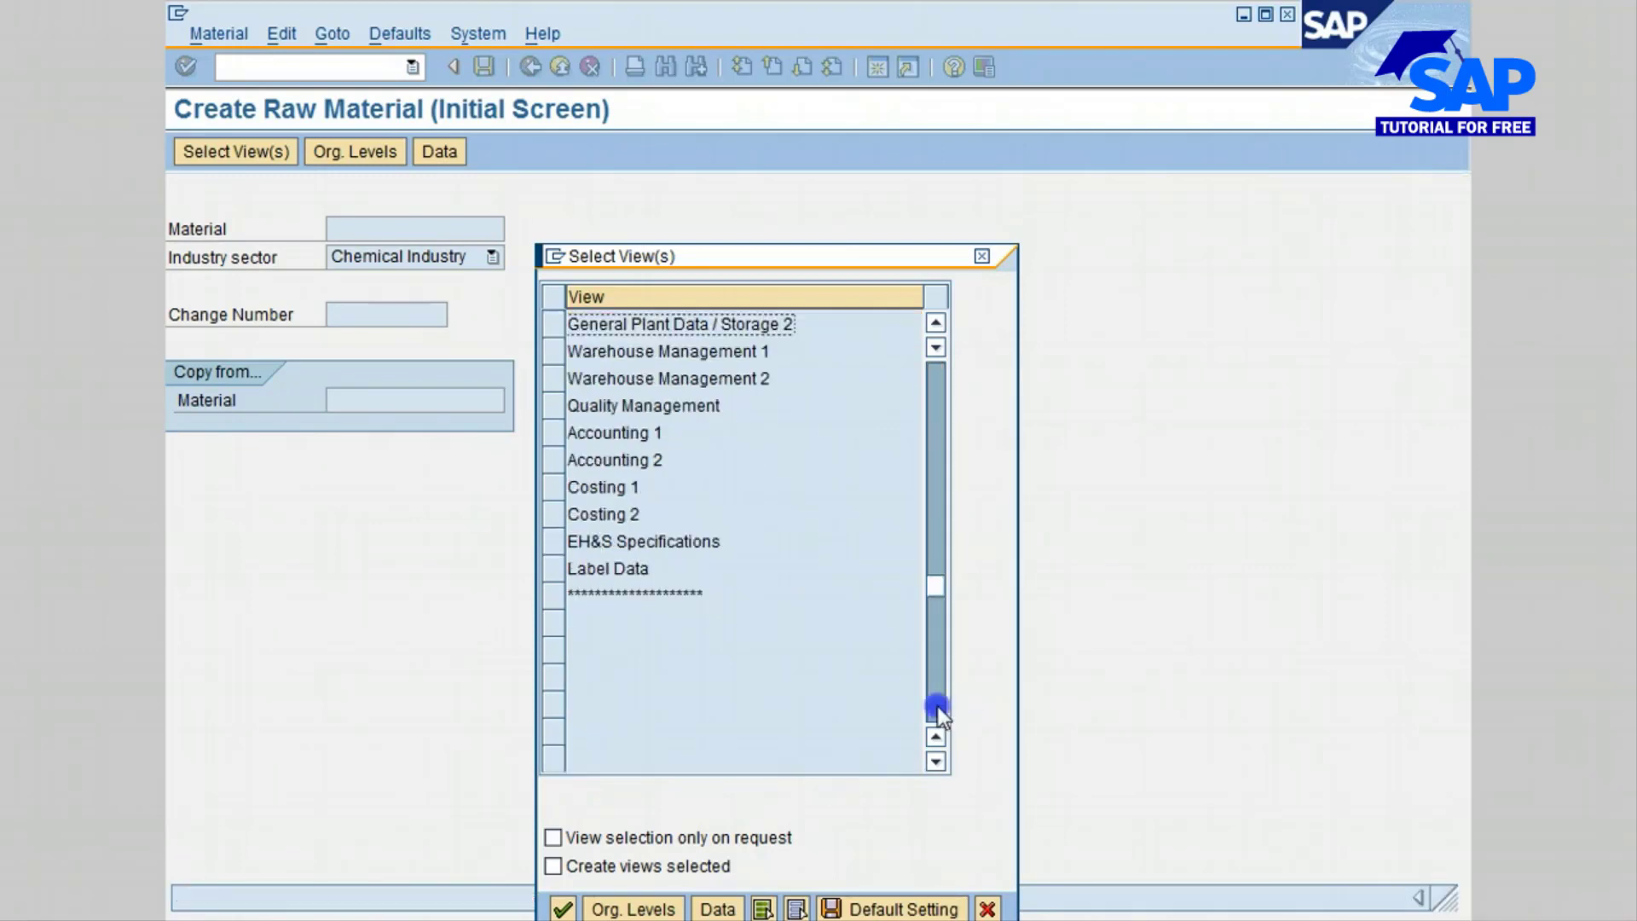
{"action": "left_click", "coordinate": [554, 351]}
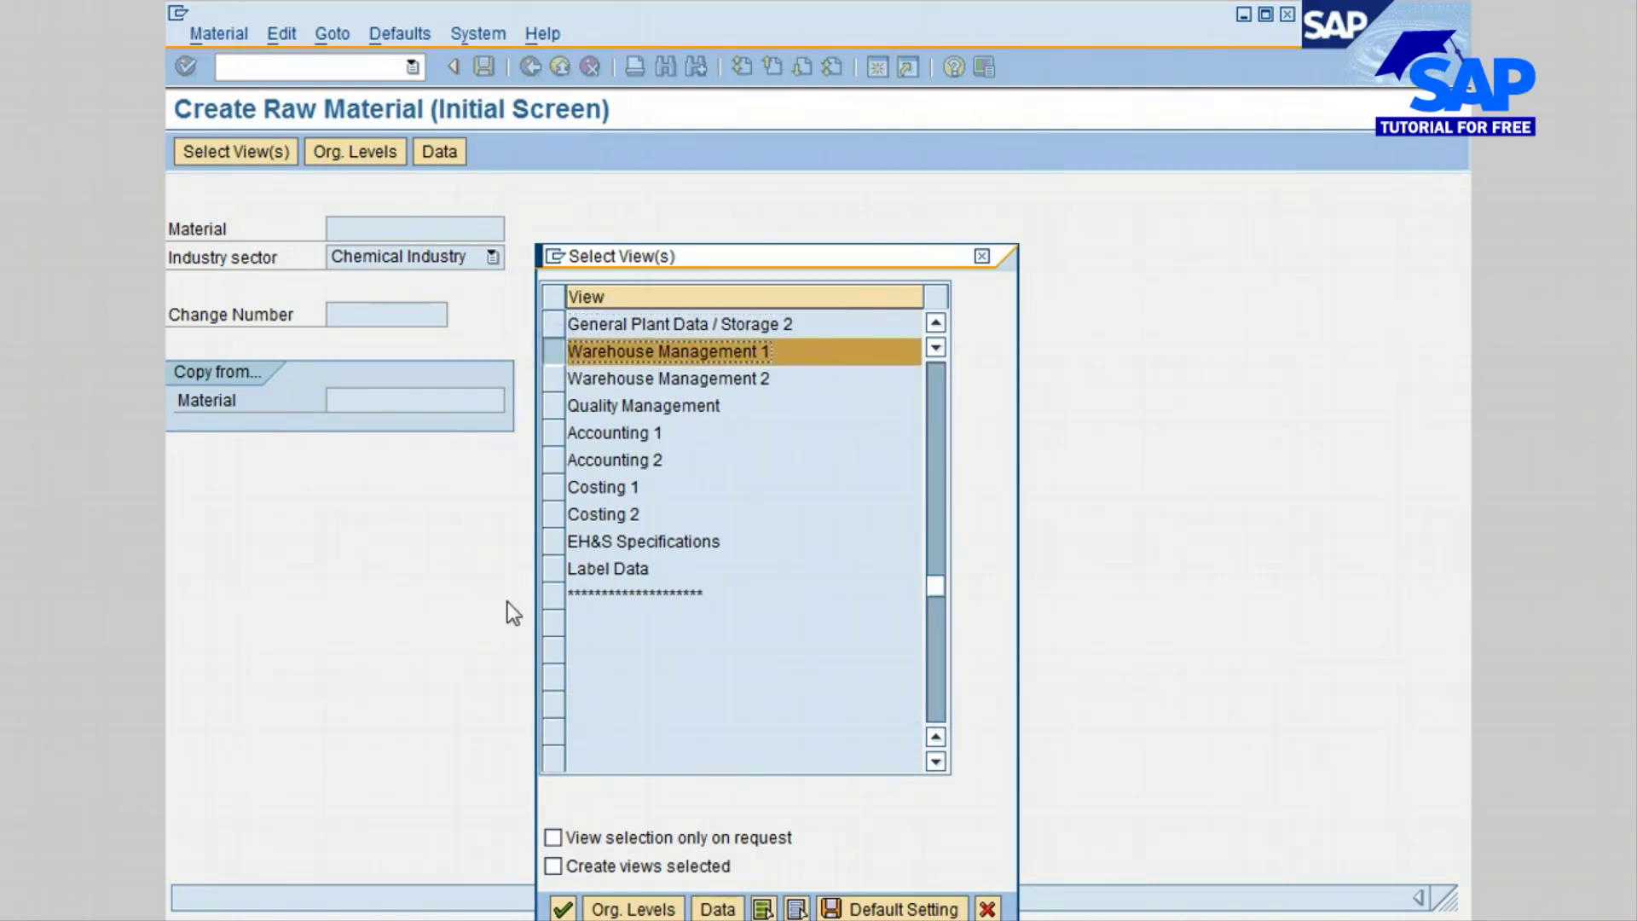
{"action": "left_click", "coordinate": [554, 432]}
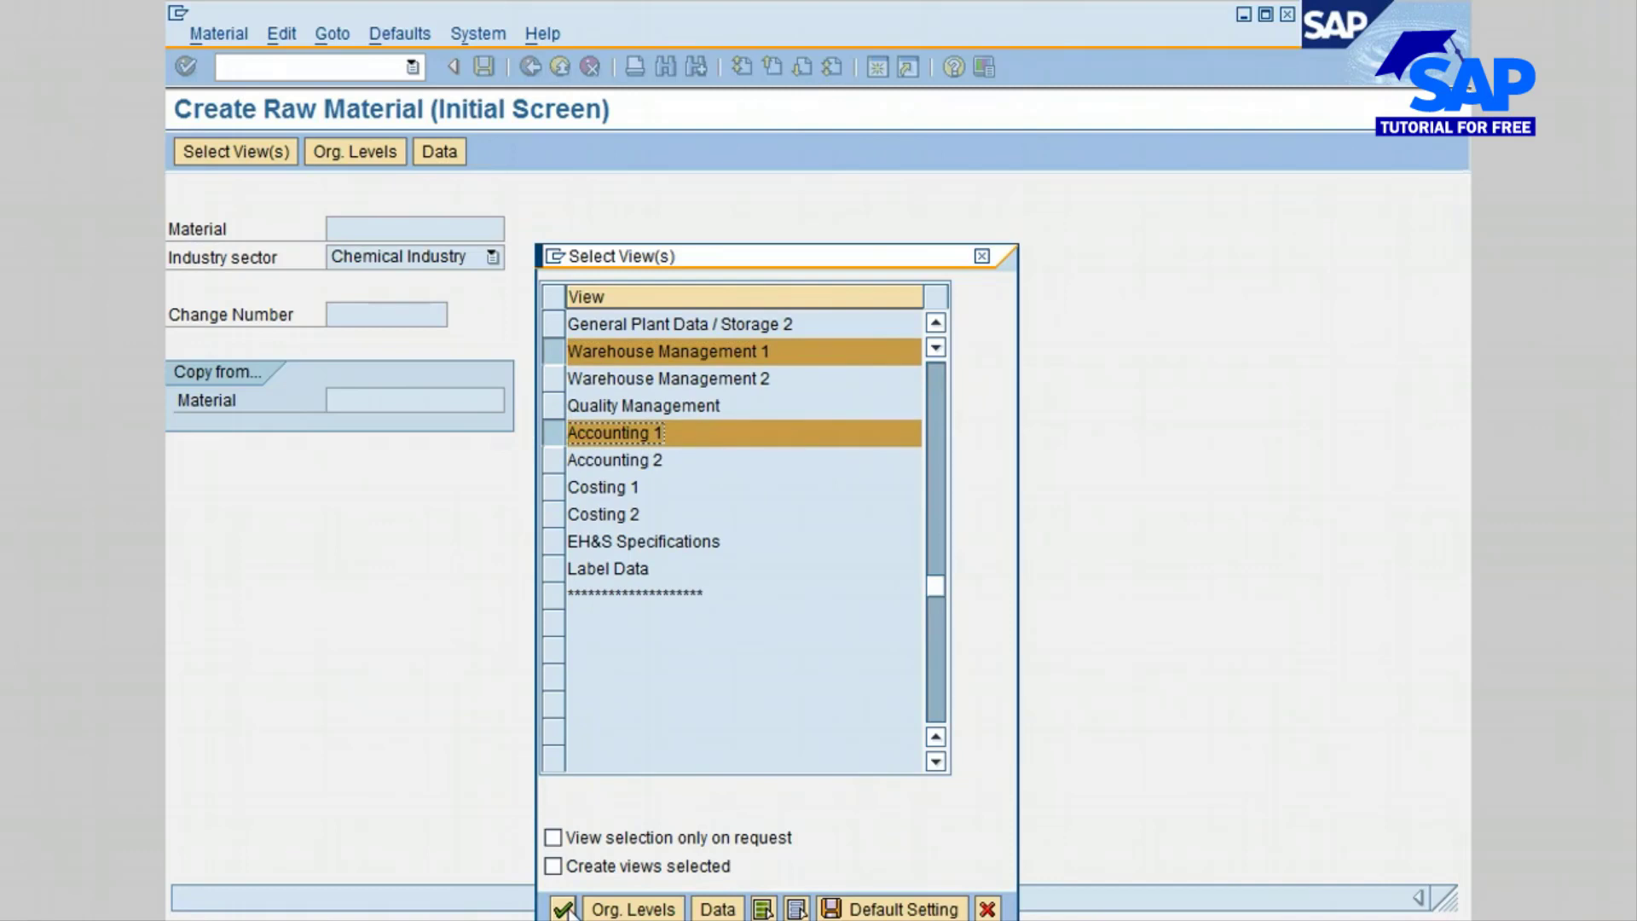
{"action": "left_click", "coordinate": [563, 908]}
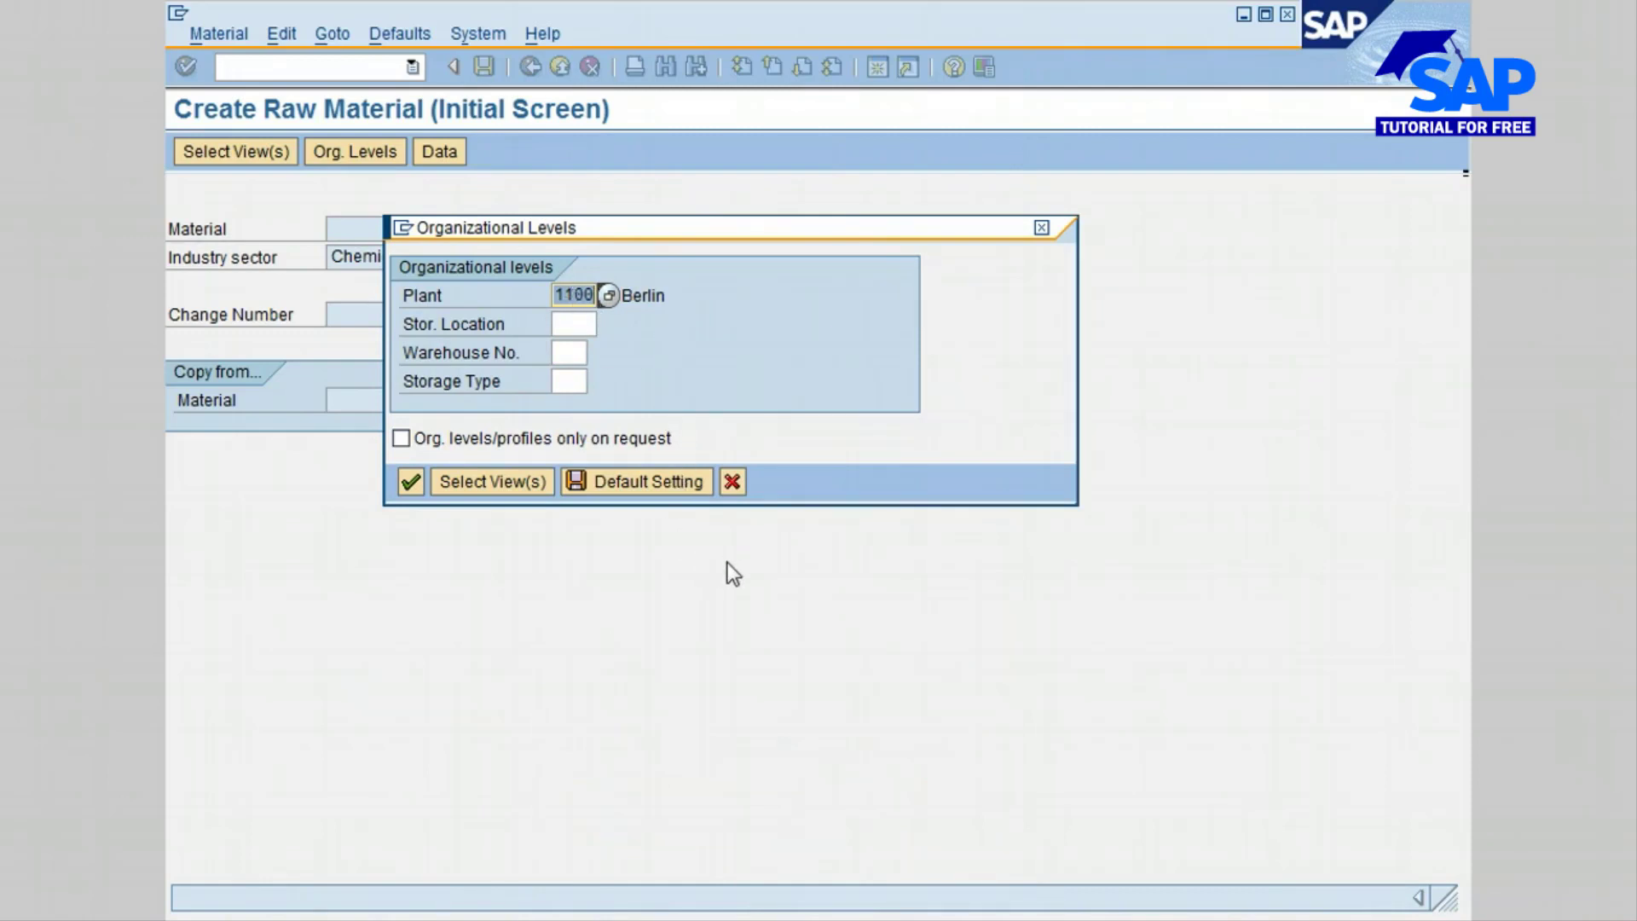
Step: Set the organizational levels to plant 0001 and storage location 0001 (DEP1) from the possible entries
{"action": "type", "text": "3000"}
{"action": "left_click", "coordinate": [573, 323]}
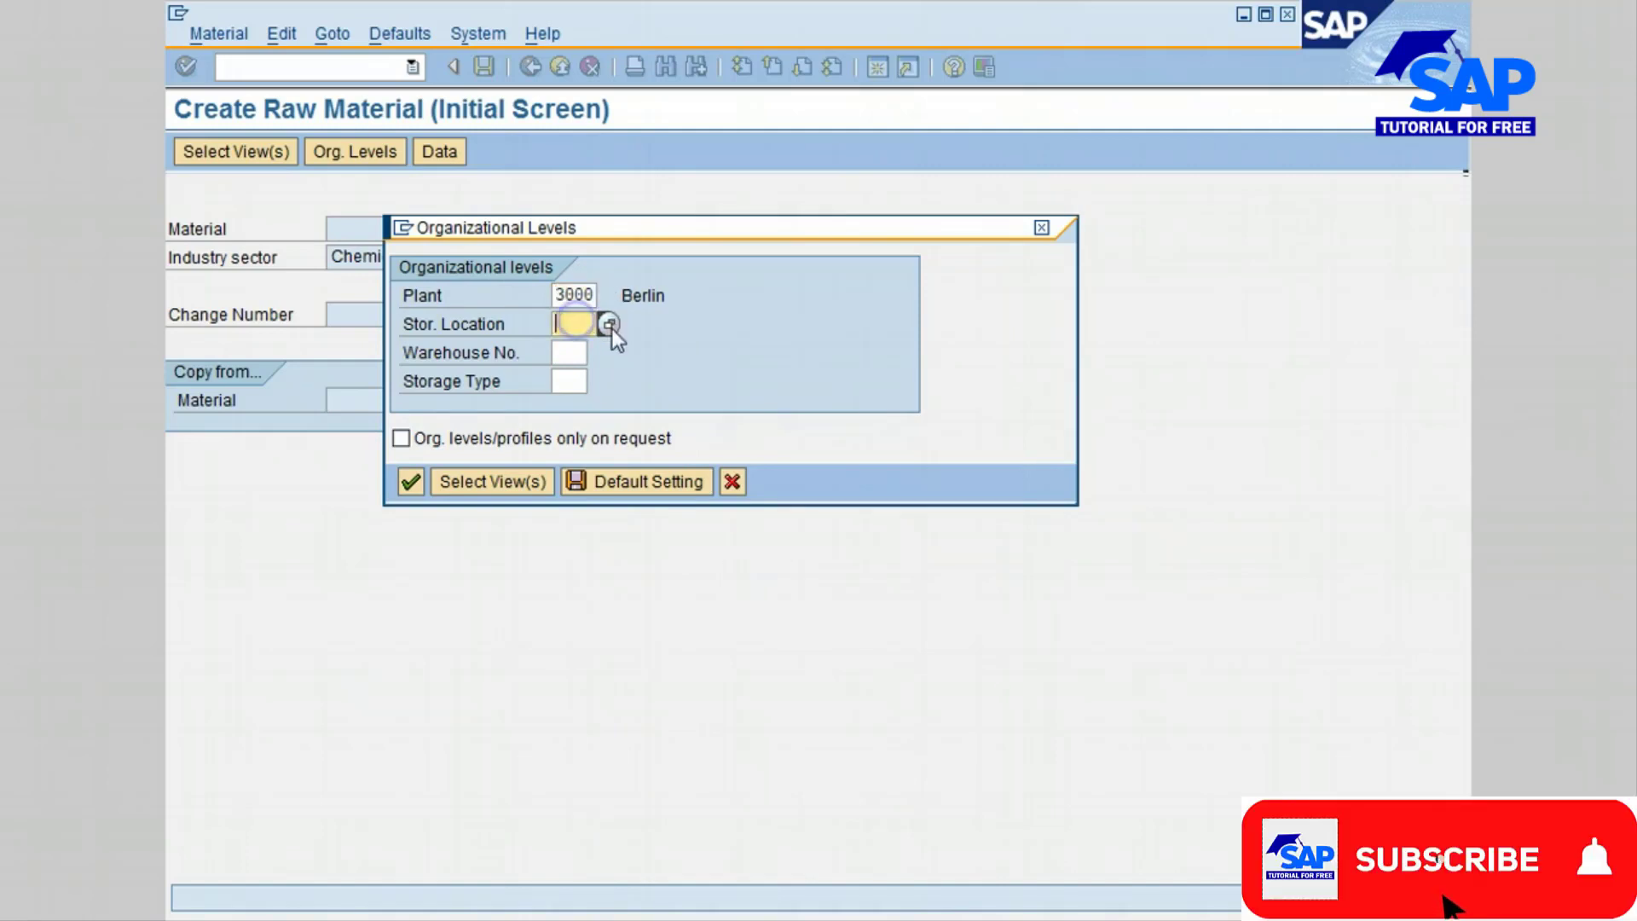
{"action": "left_click", "coordinate": [609, 324]}
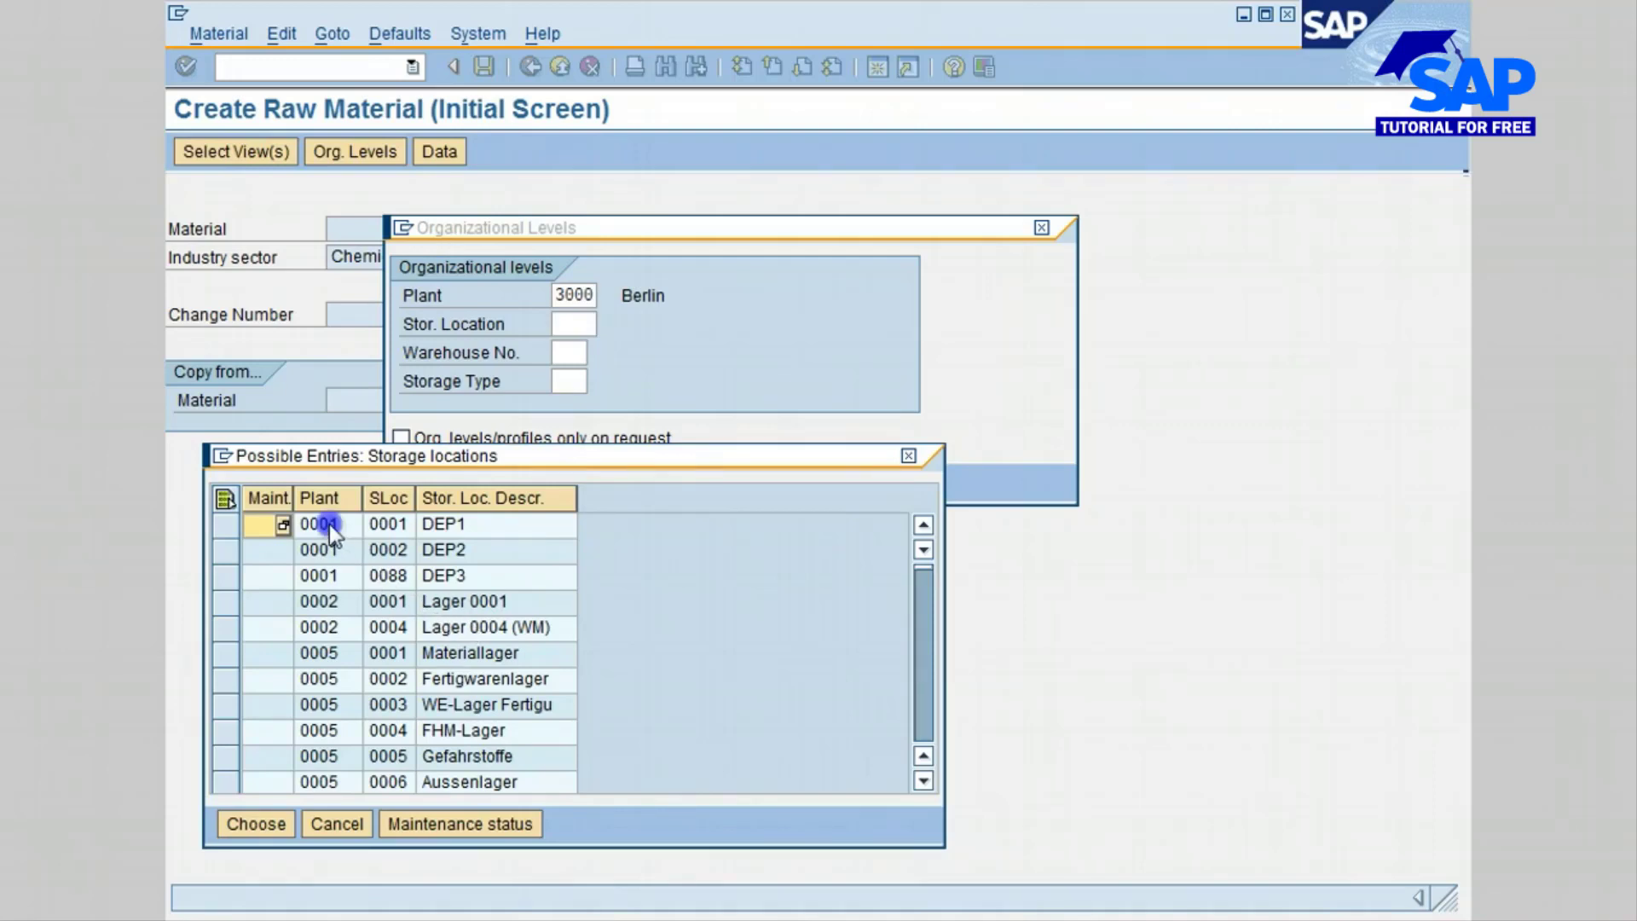
{"action": "double_click", "coordinate": [329, 524]}
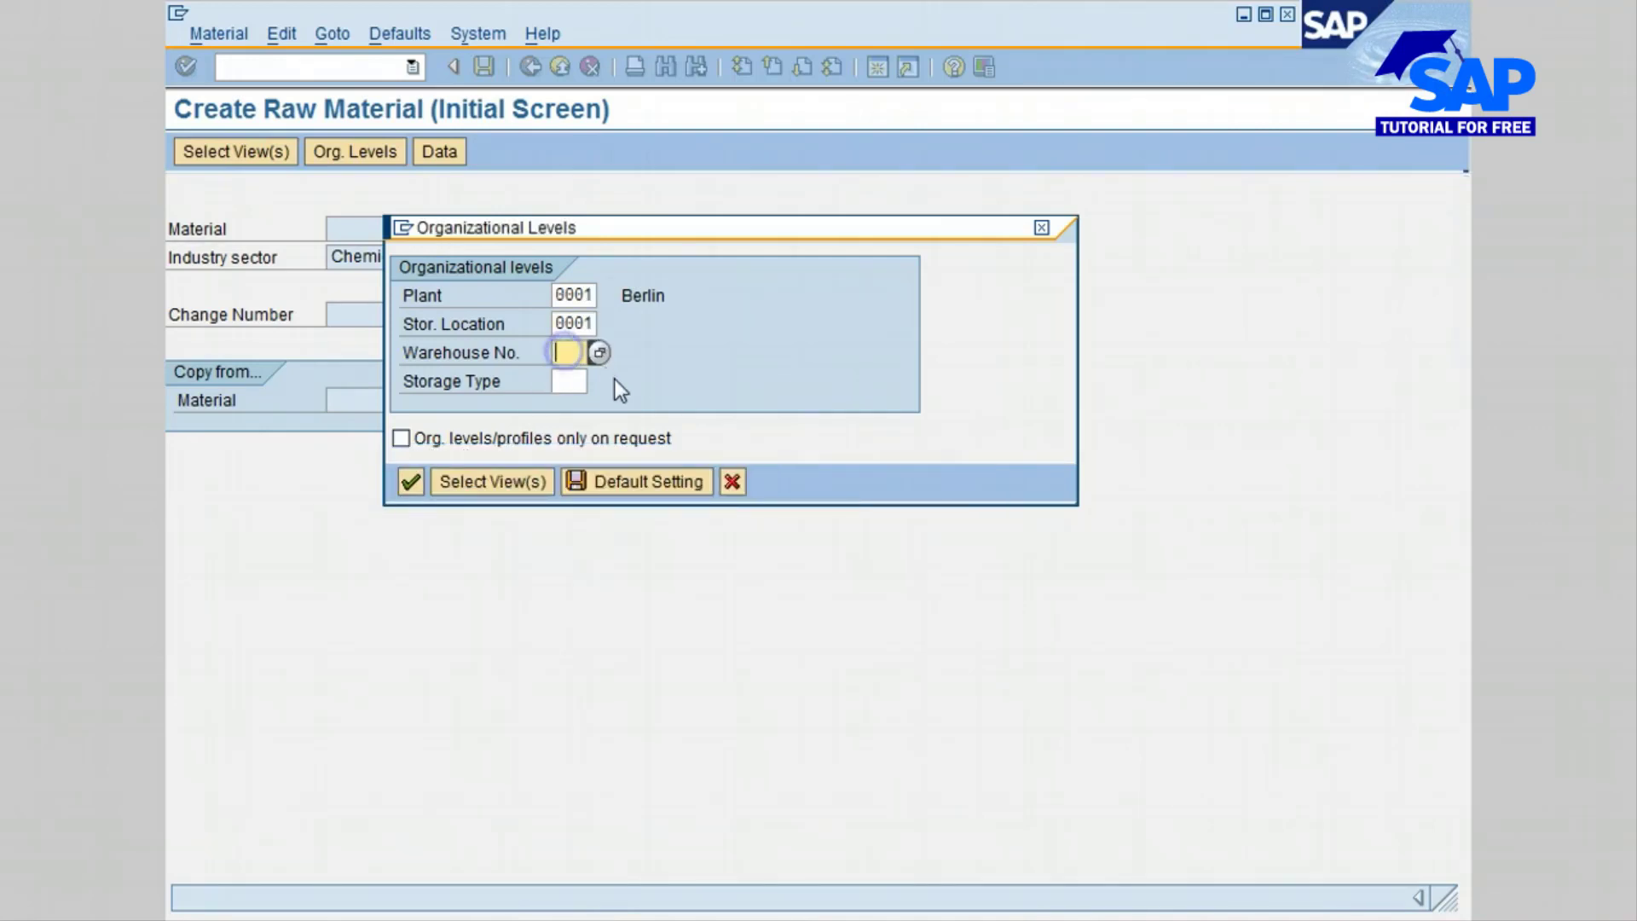
Step: Set warehouse number WS1 and storage type 006 (Hazardous Materials), and confirm the organizational levels
{"action": "left_click", "coordinate": [598, 352]}
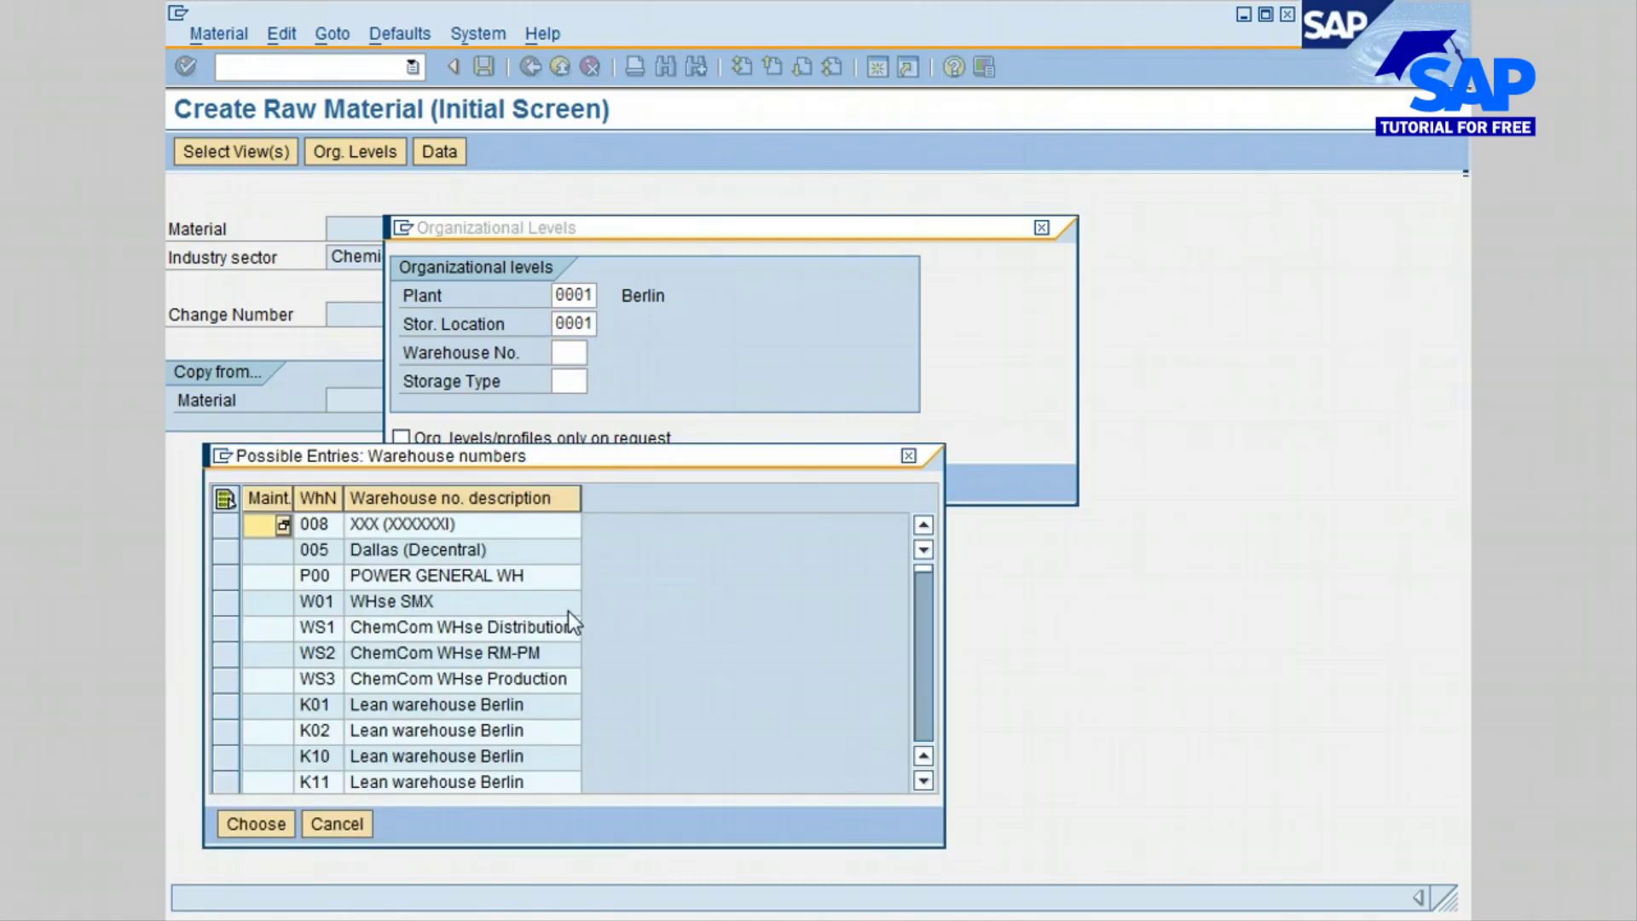
{"action": "double_click", "coordinate": [319, 631]}
{"action": "left_click", "coordinate": [573, 380]}
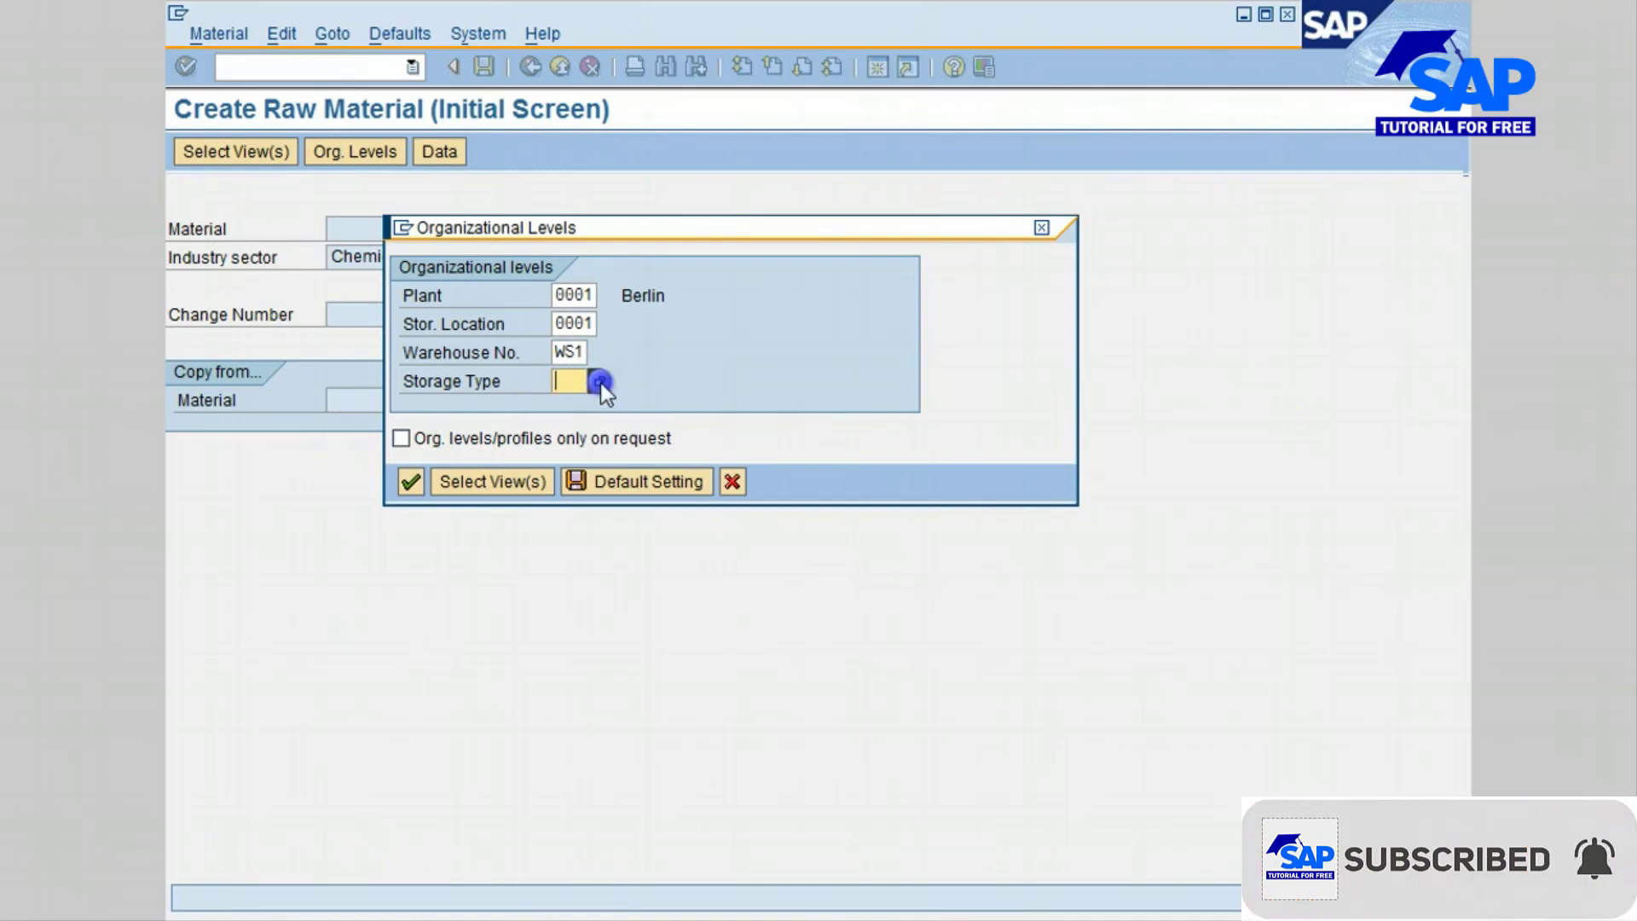
{"action": "left_click", "coordinate": [601, 381]}
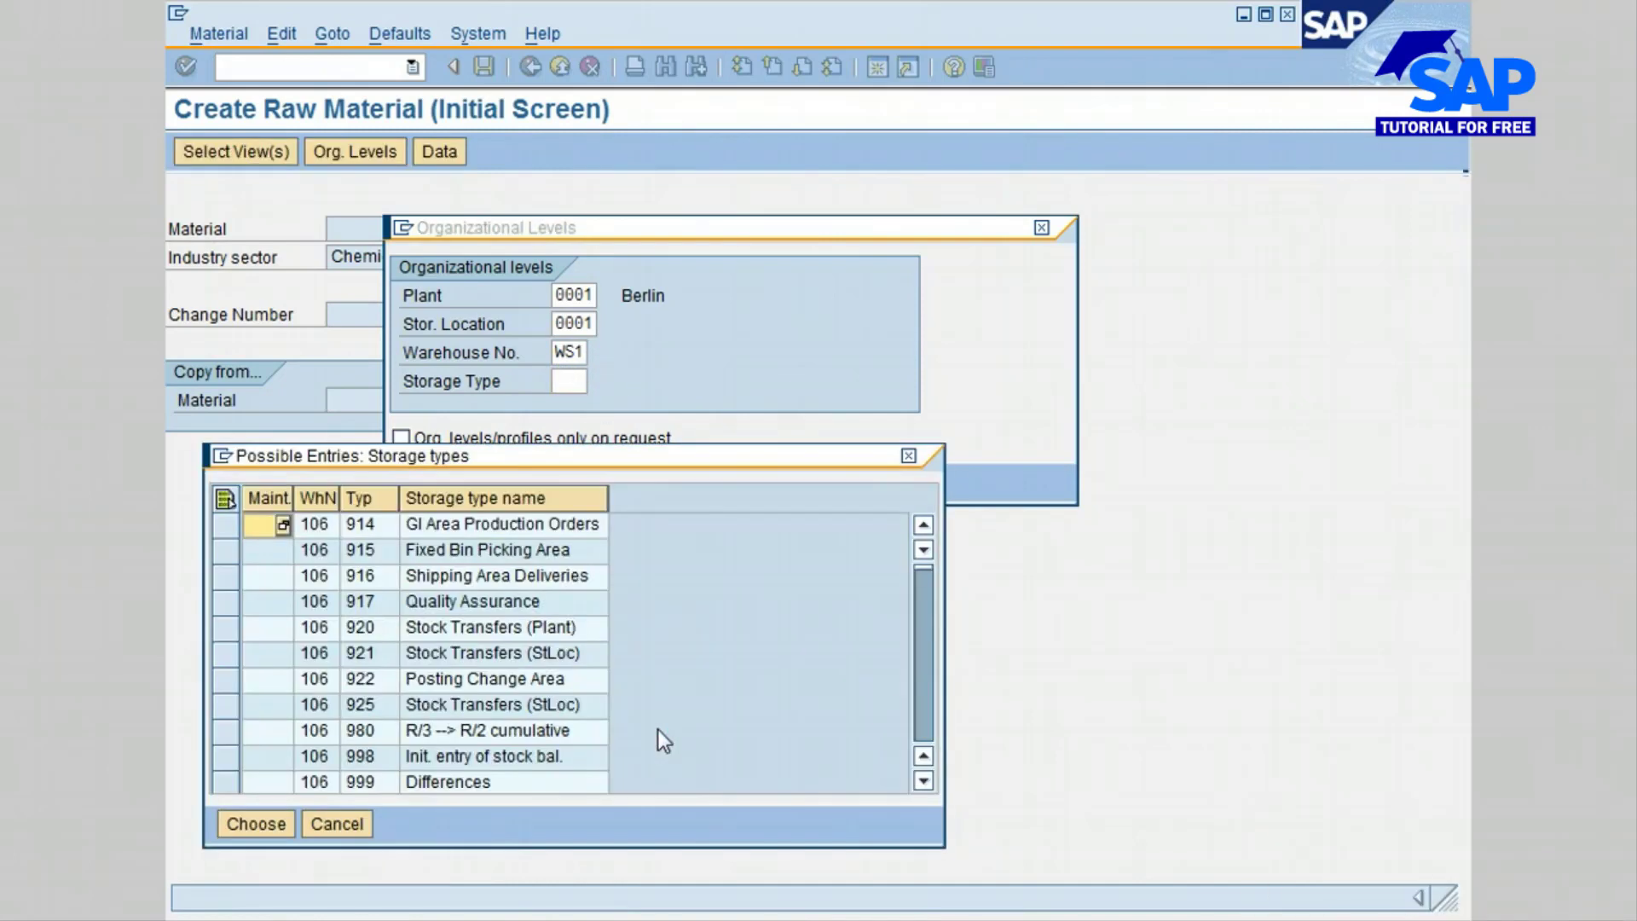
{"action": "left_click", "coordinate": [924, 706]}
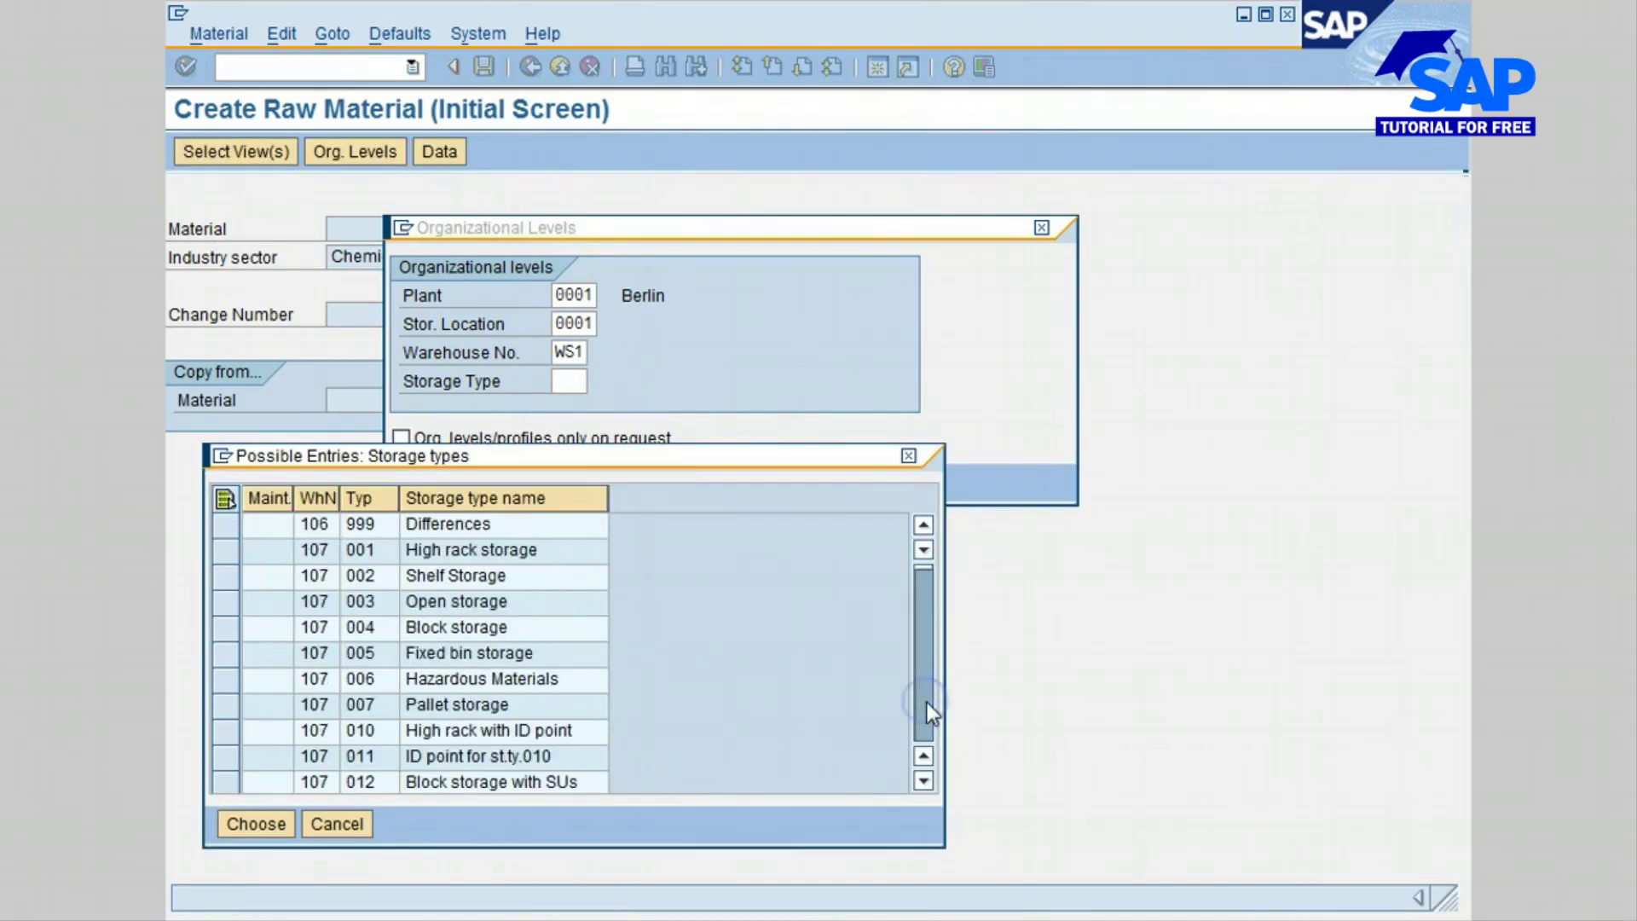
{"action": "left_click", "coordinate": [316, 679]}
{"action": "left_click", "coordinate": [256, 823]}
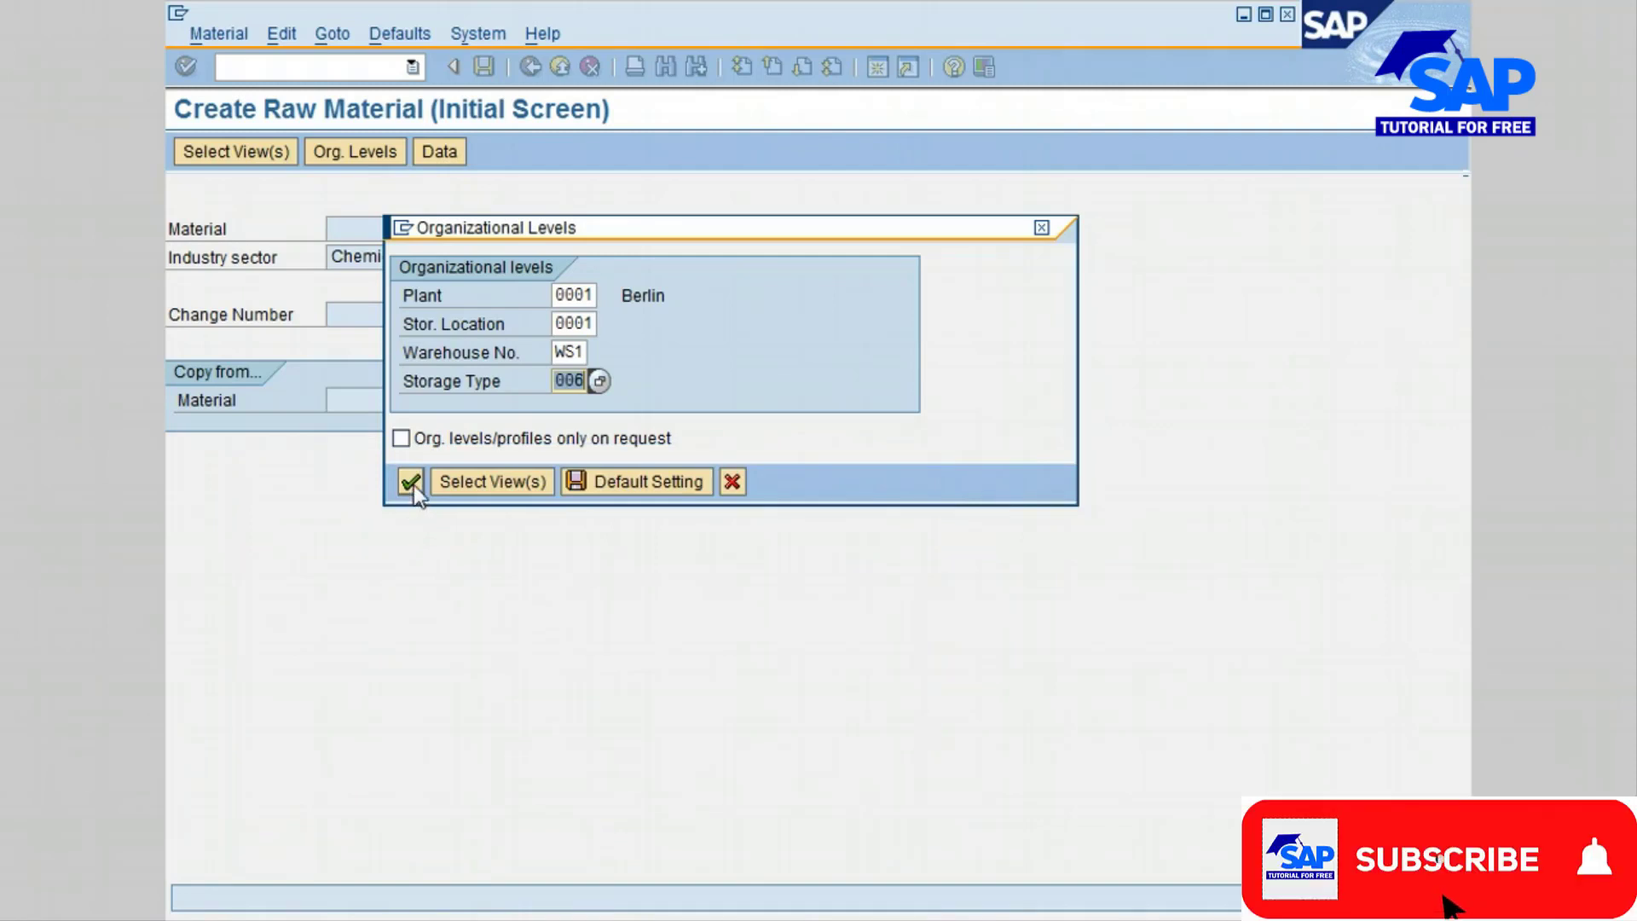
{"action": "left_click", "coordinate": [413, 484]}
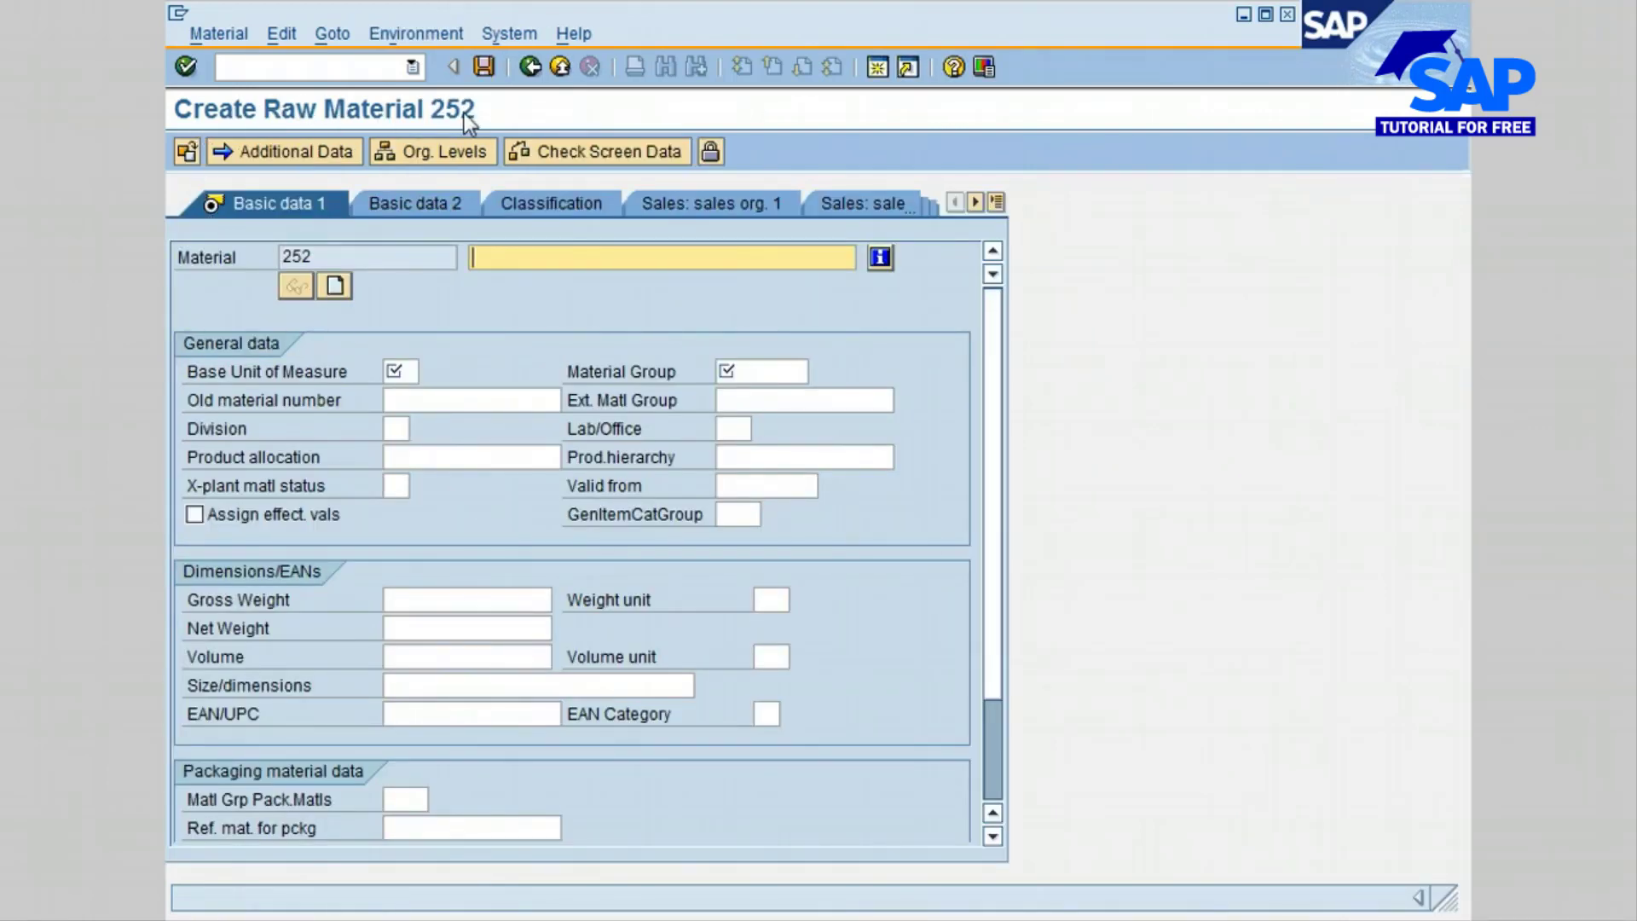
Step: Enter "paint" as the material description in the Basic data 1 view
{"action": "type", "text": "pain"}
{"action": "left_click", "coordinate": [513, 283]}
{"action": "key", "text": "Tab"}
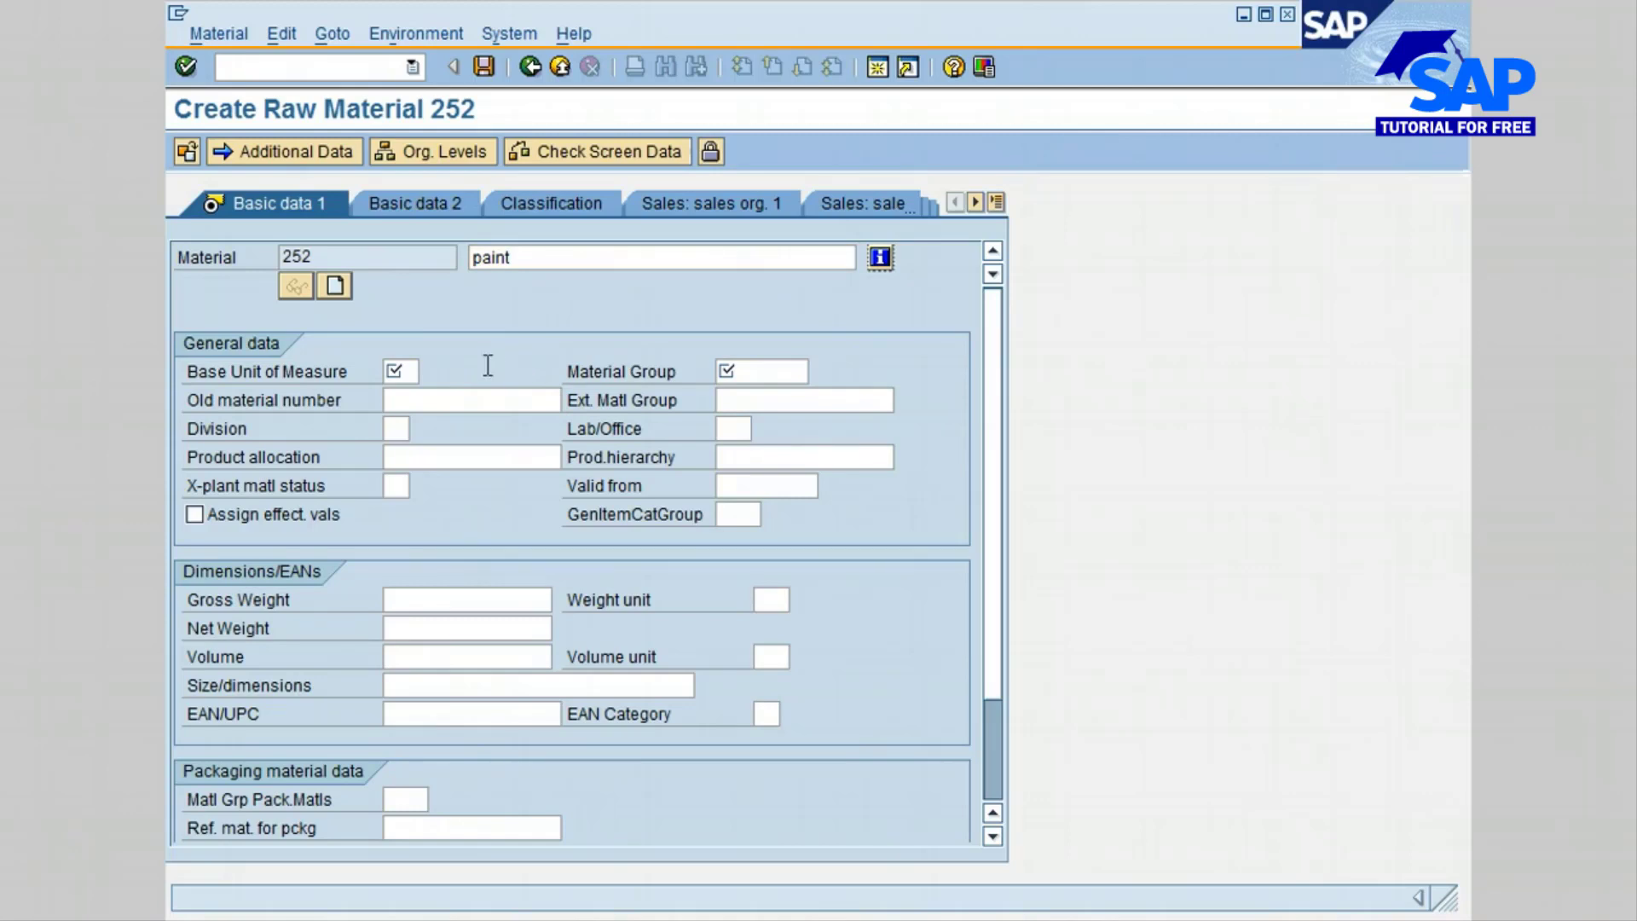
Step: Choose EA (Each) as the base unit of measure from the list of measurement units
{"action": "left_click", "coordinate": [406, 365]}
{"action": "left_click", "coordinate": [431, 371]}
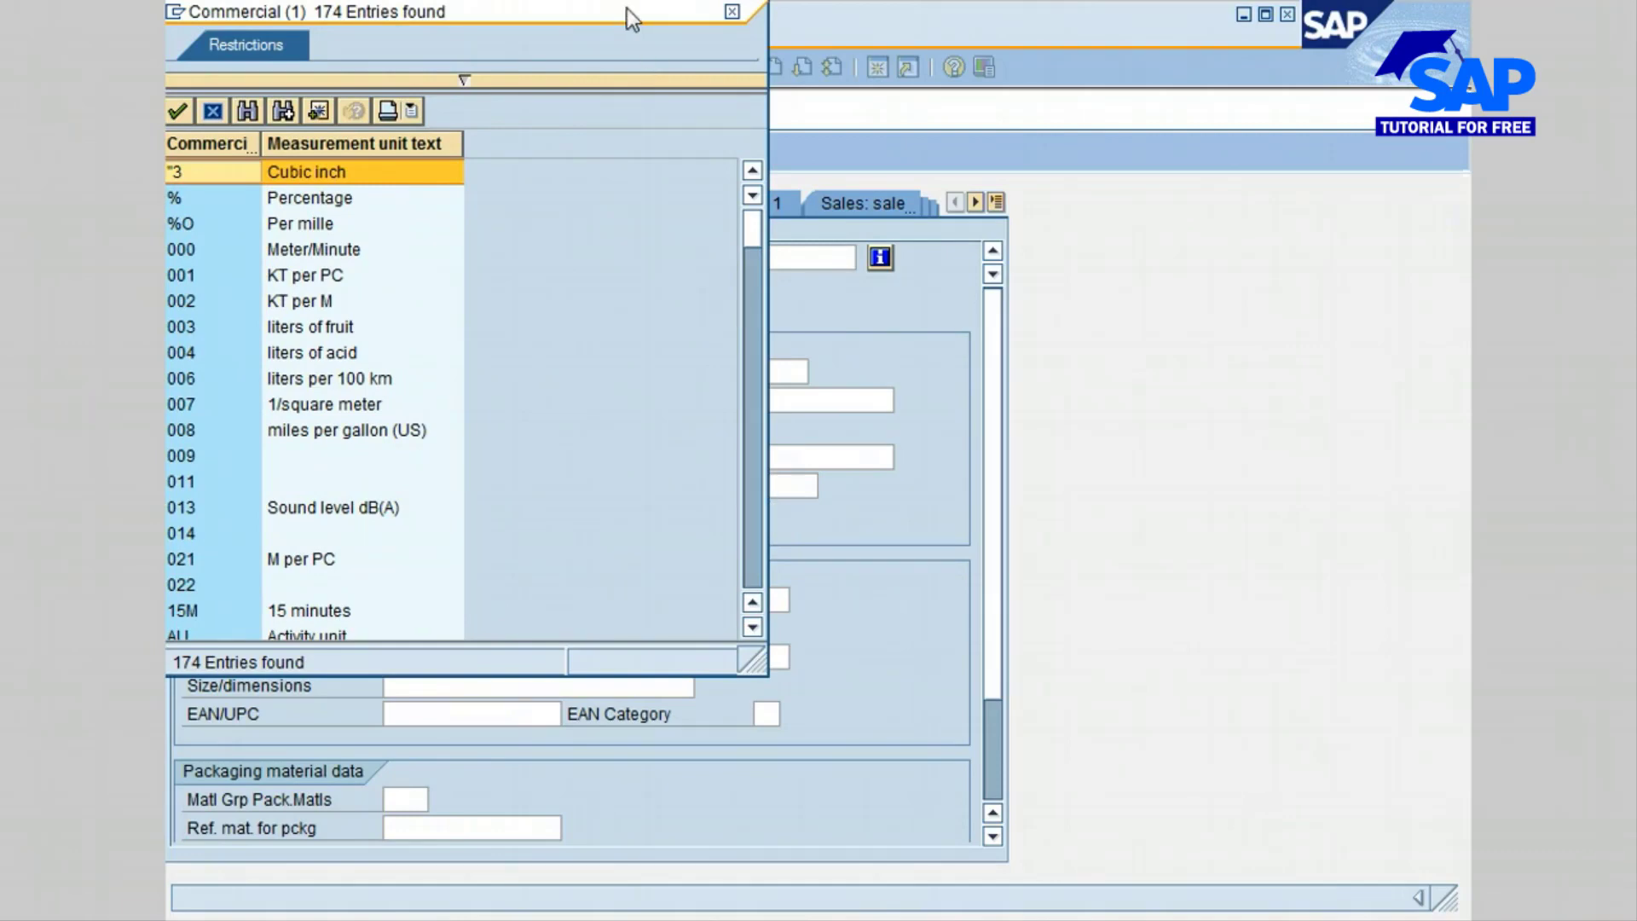
{"action": "left_click_drag", "start_coordinate": [631, 19], "coordinate": [809, 81]}
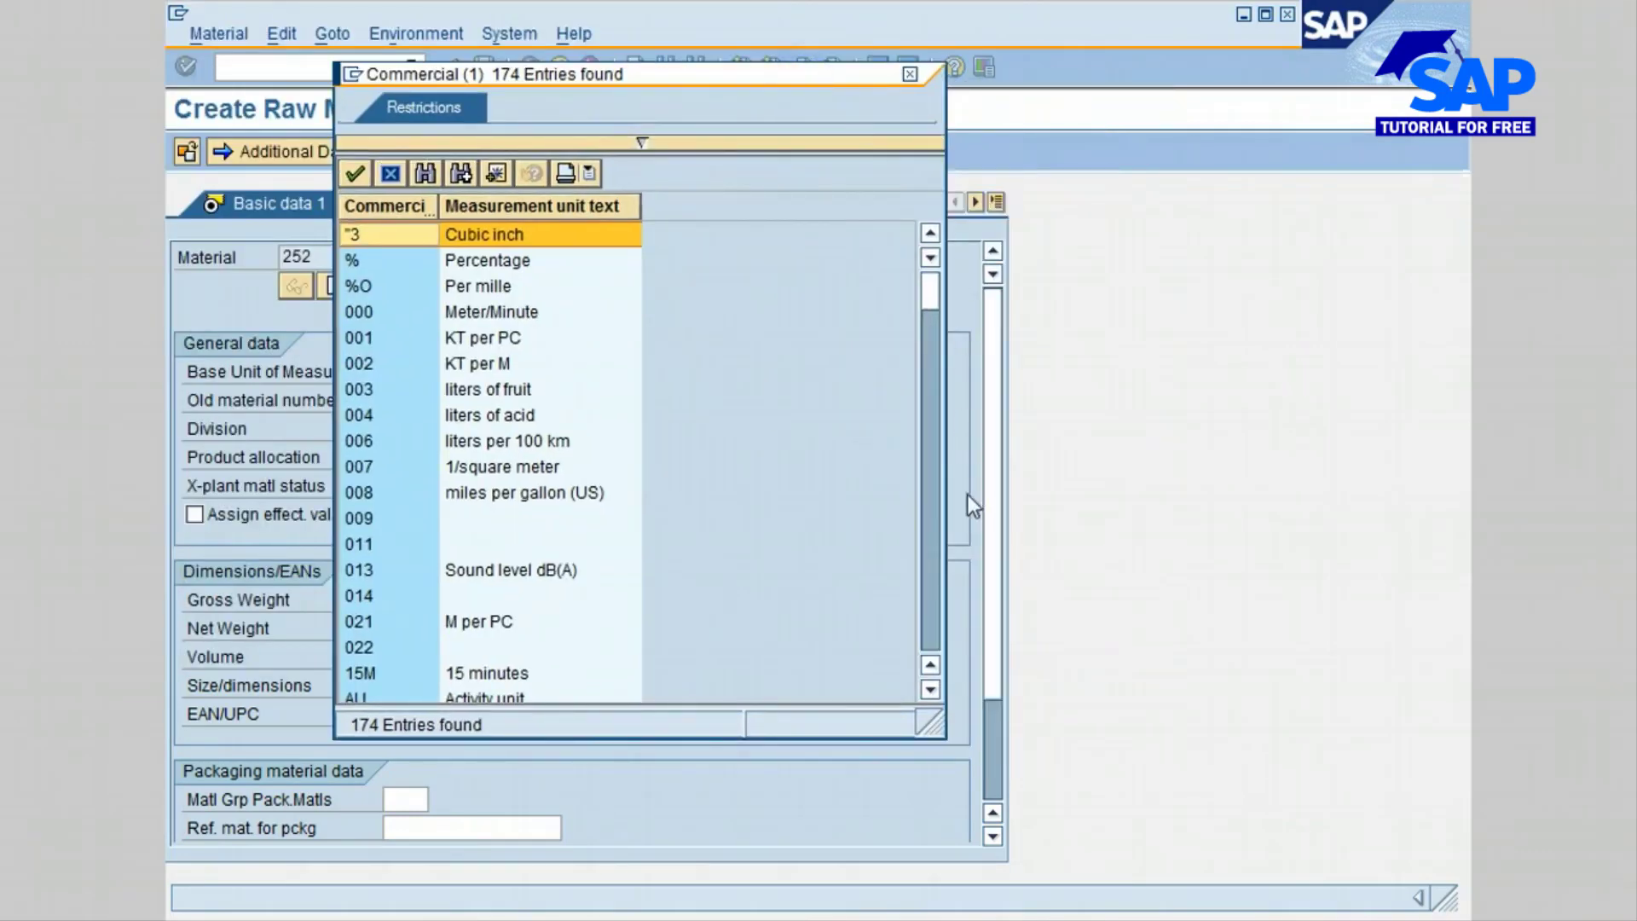
{"action": "left_click", "coordinate": [928, 562]}
{"action": "left_click", "coordinate": [928, 567]}
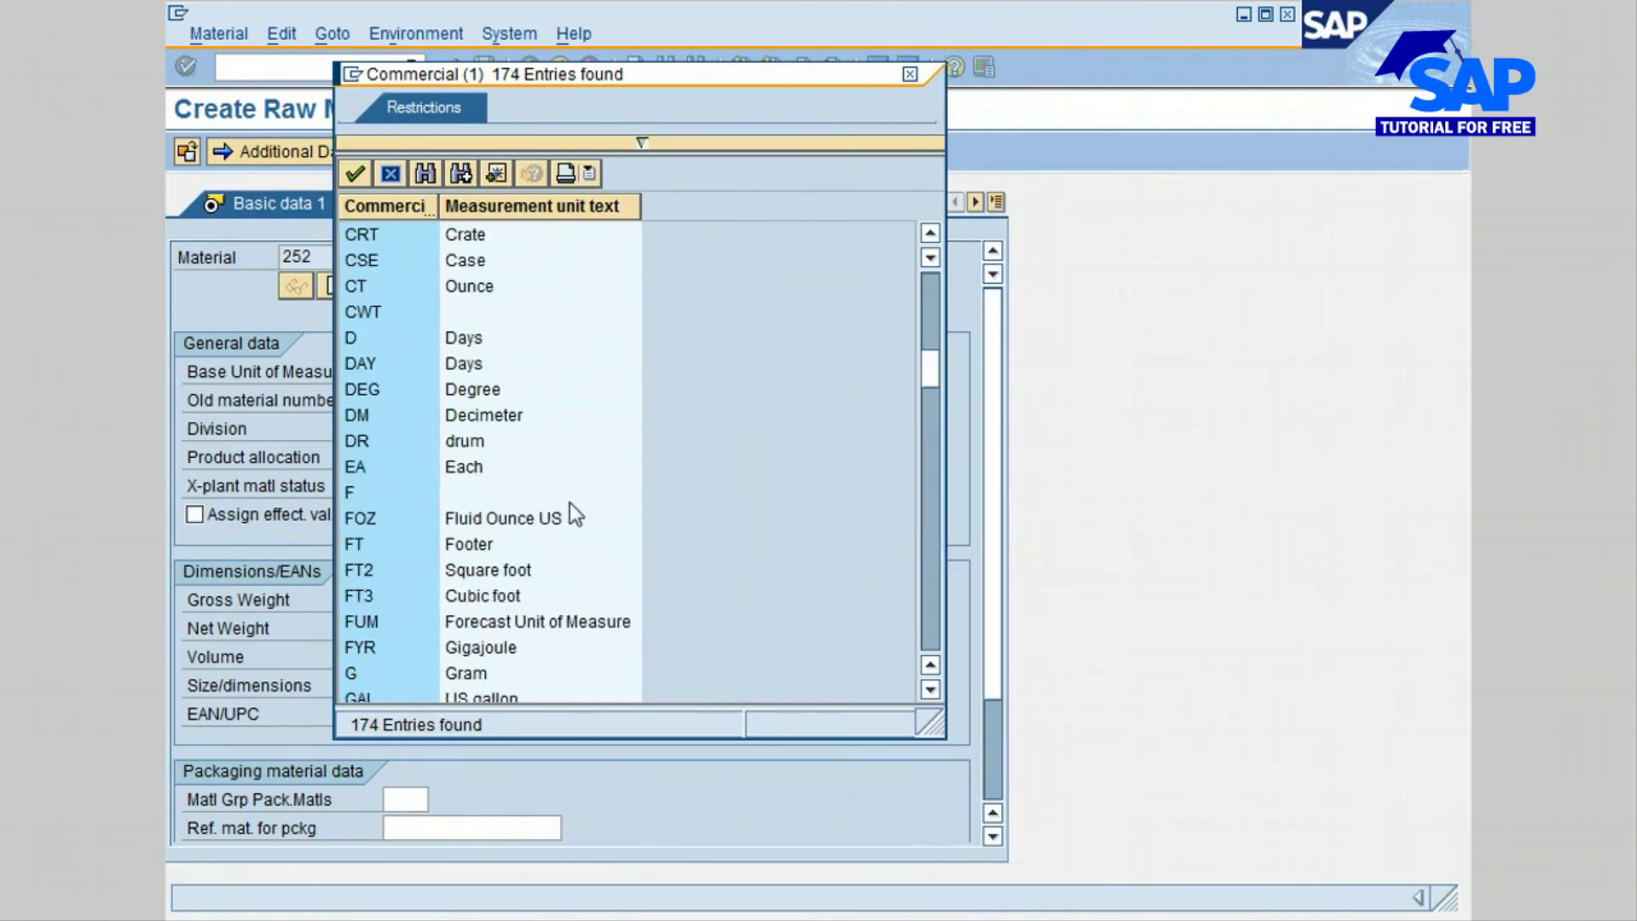
{"action": "left_click", "coordinate": [375, 466]}
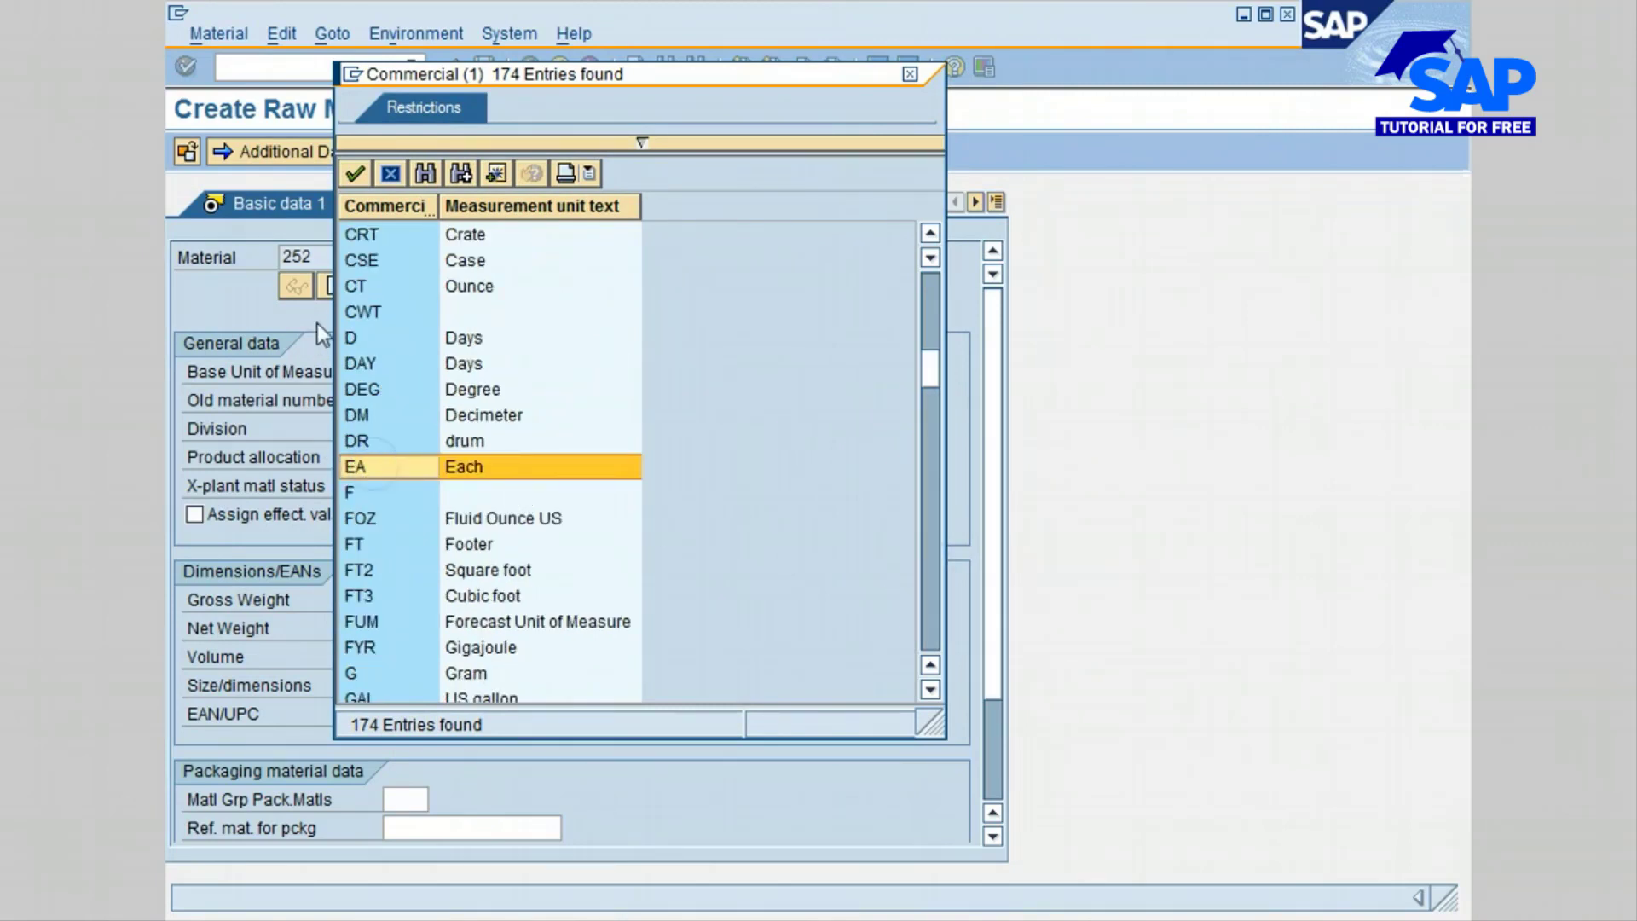
{"action": "left_click", "coordinate": [355, 173]}
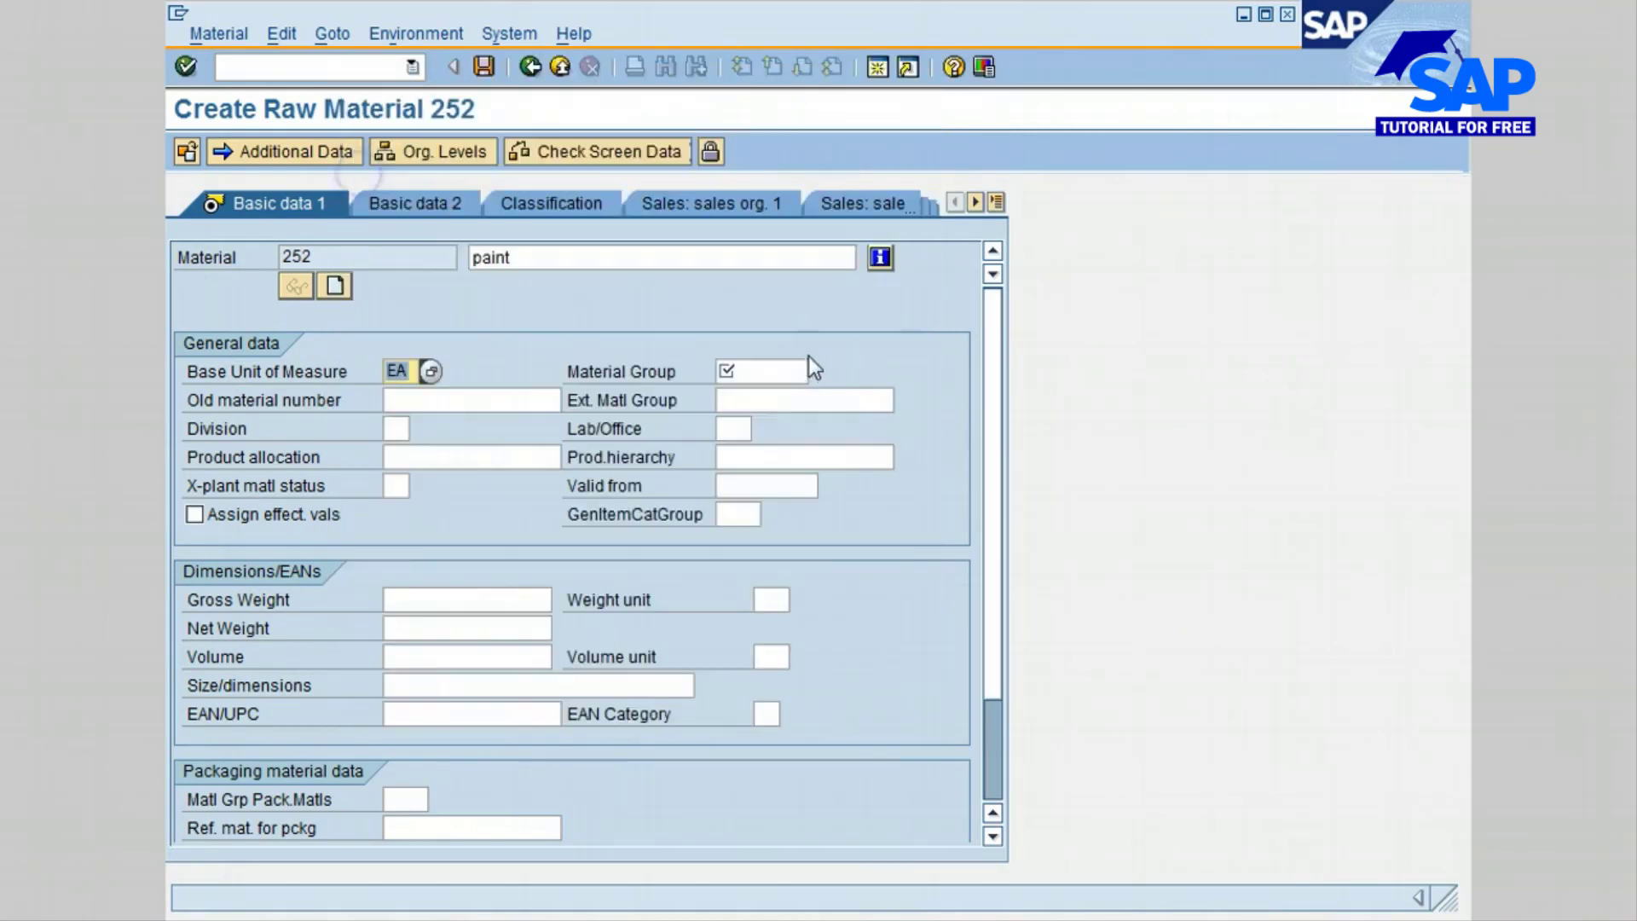
Step: Sort the material groups by description, find "chem" and assign material group 004 (Chemicals)
{"action": "left_click", "coordinate": [750, 371]}
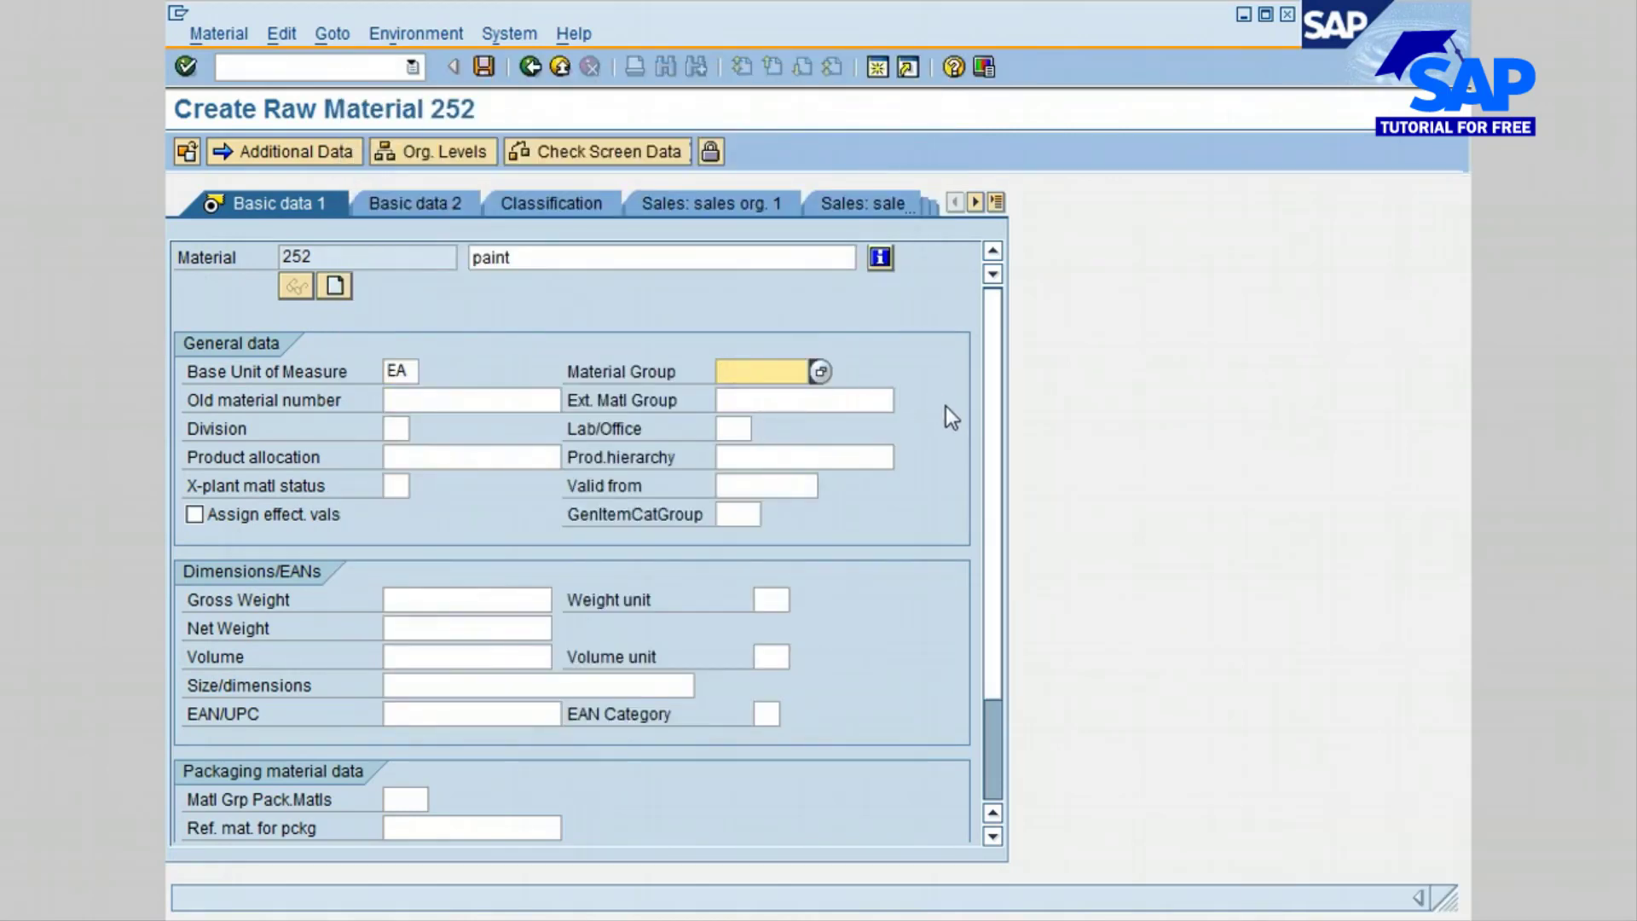
{"action": "left_click", "coordinate": [821, 373]}
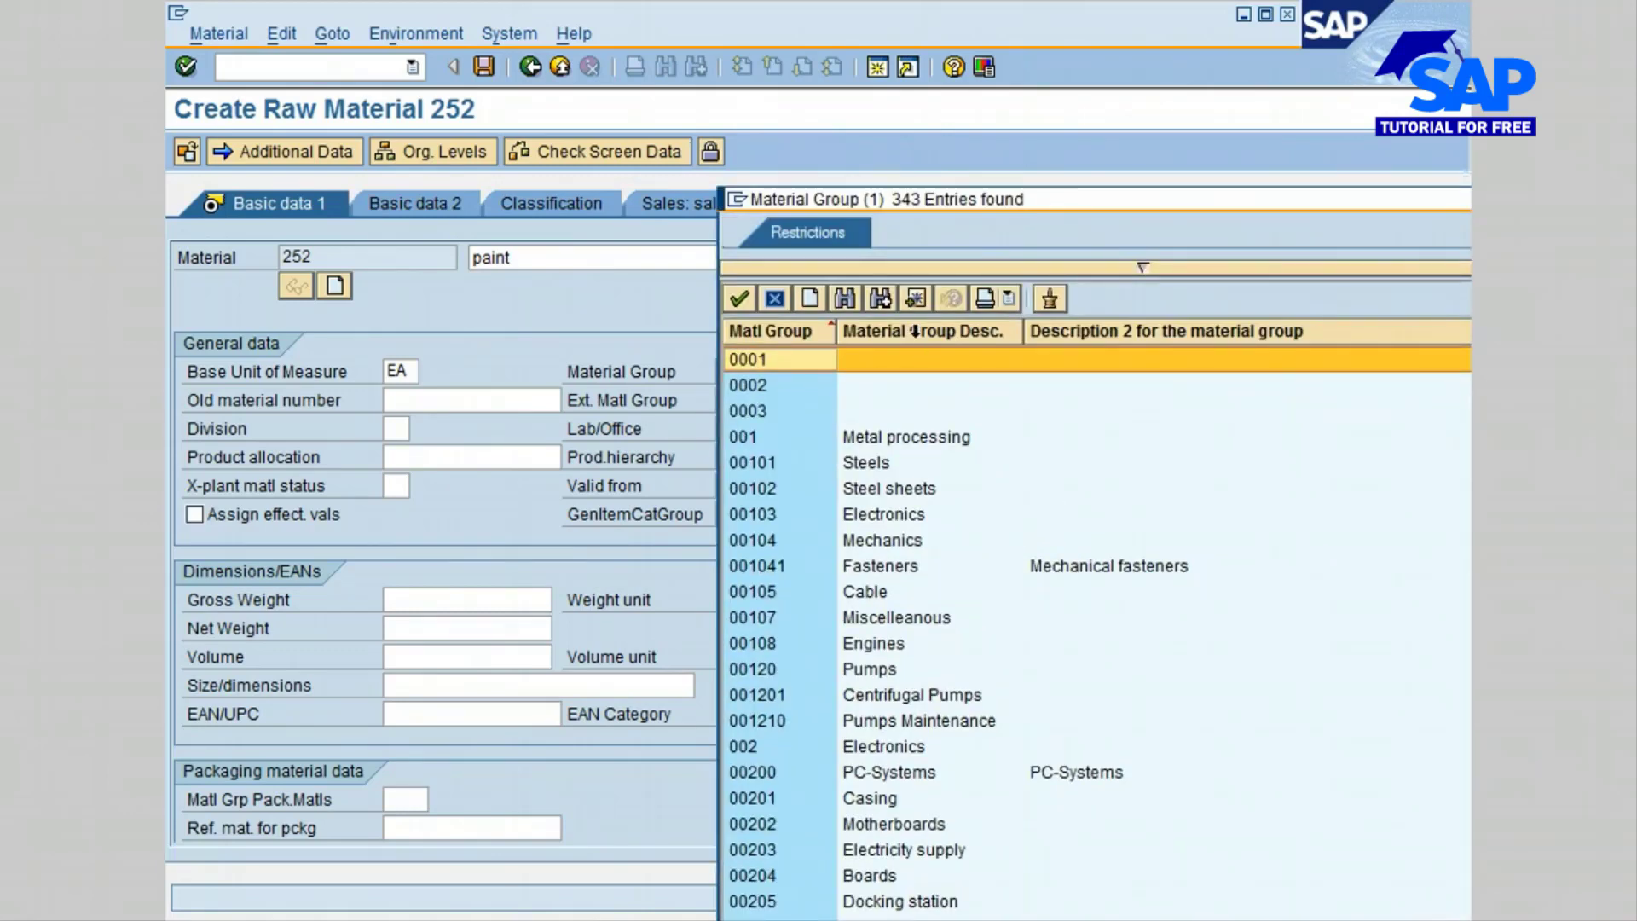
{"action": "left_click", "coordinate": [914, 333]}
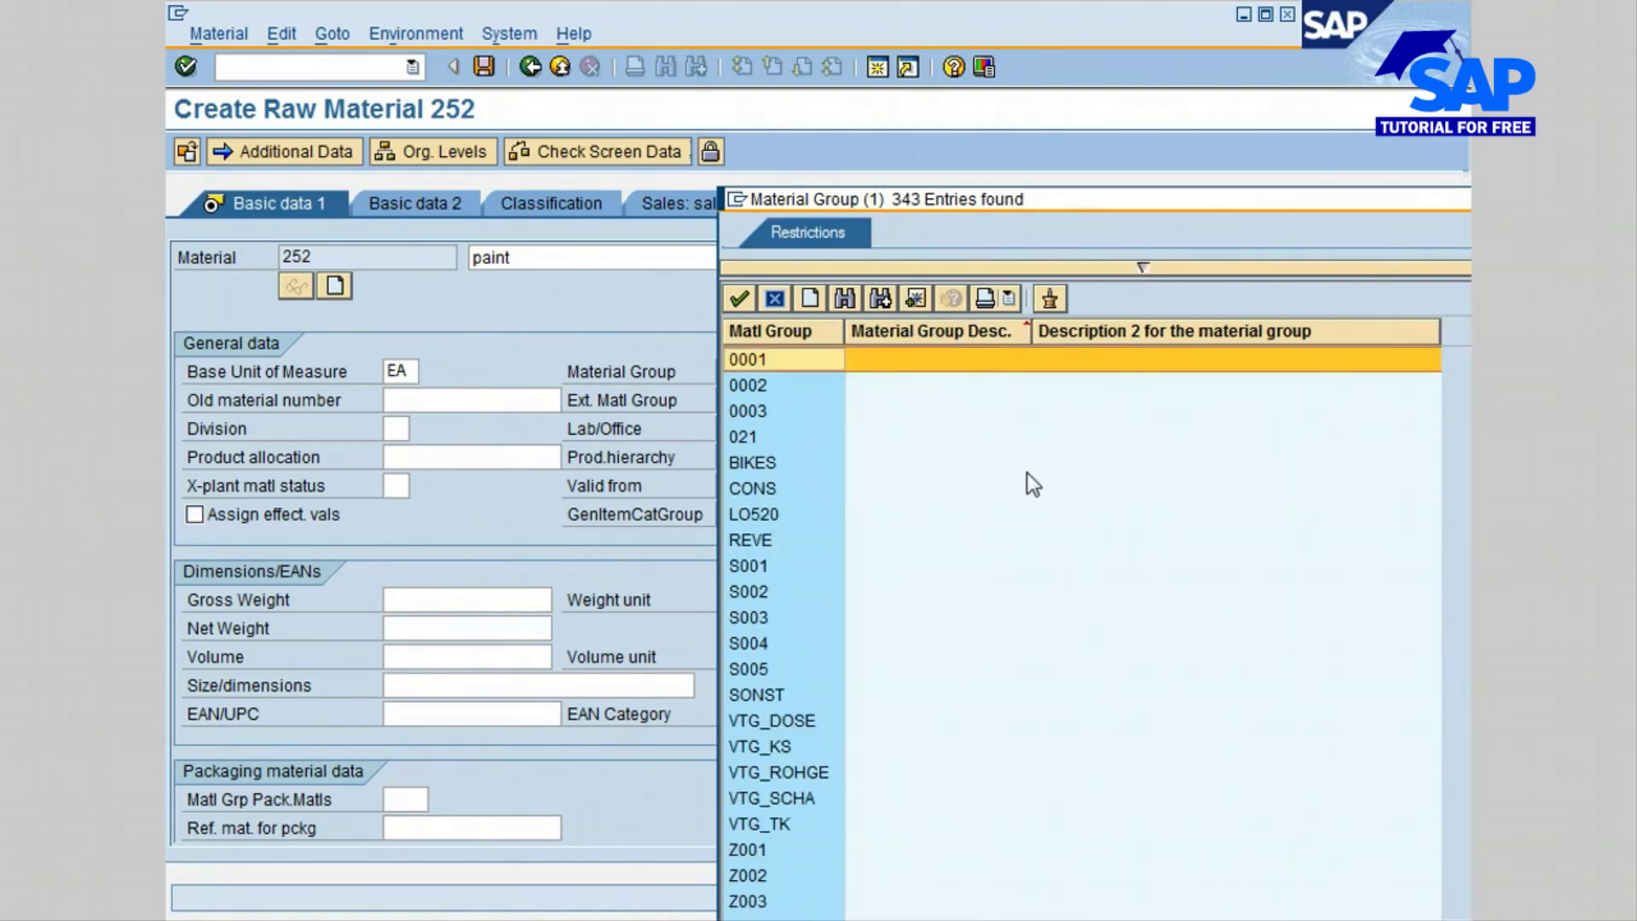
{"action": "left_click", "coordinate": [844, 300]}
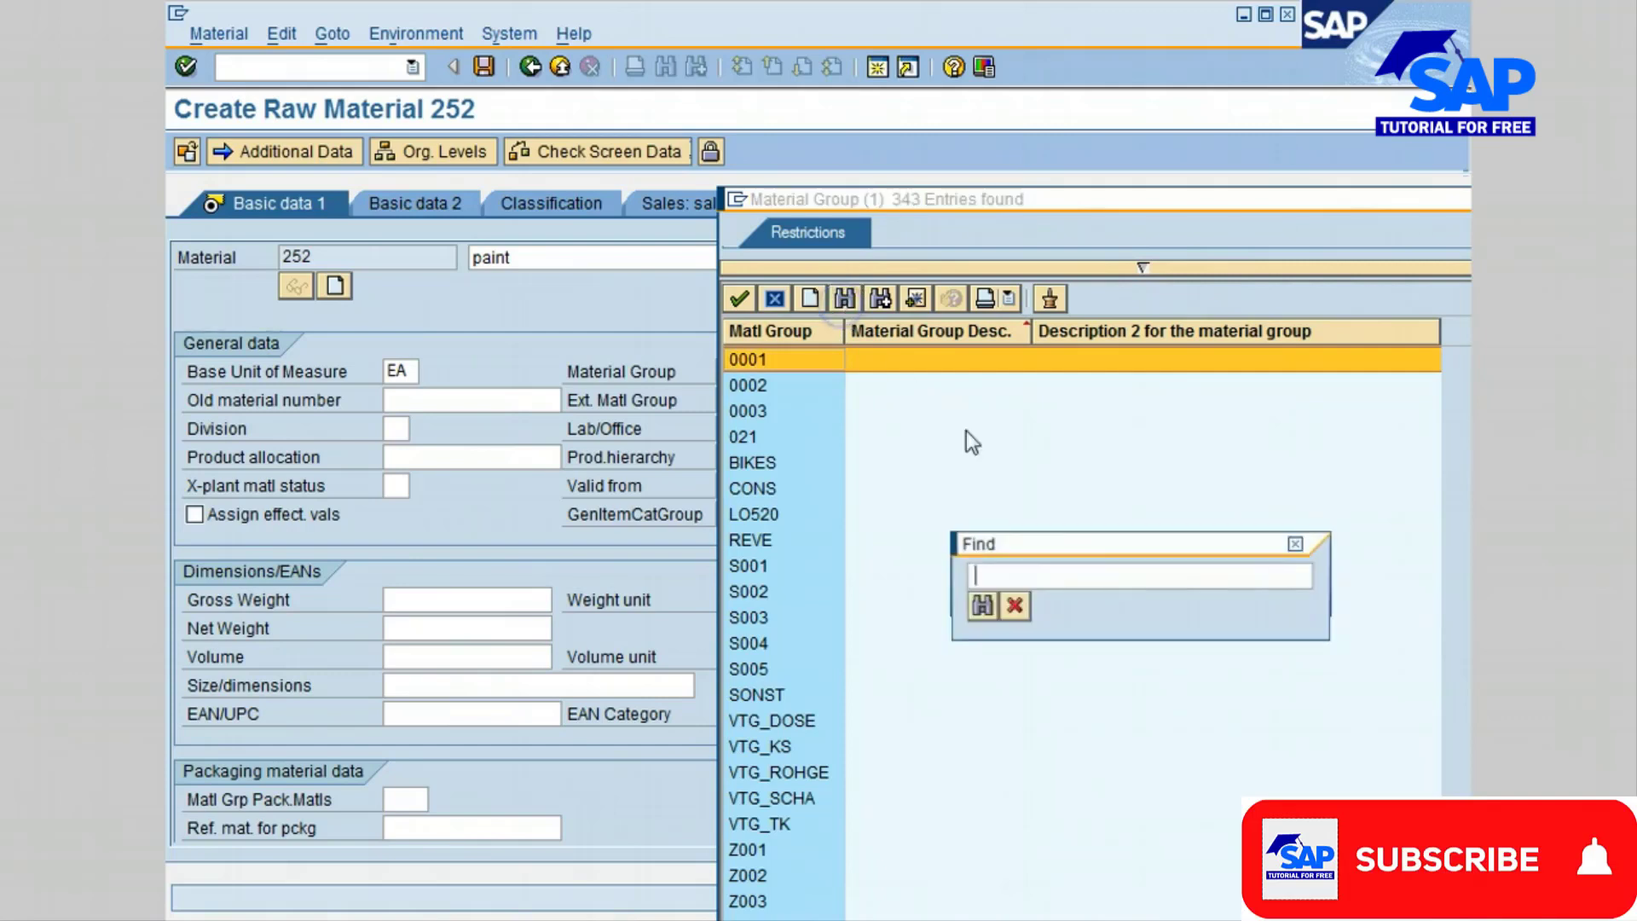
{"action": "type", "text": "chem"}
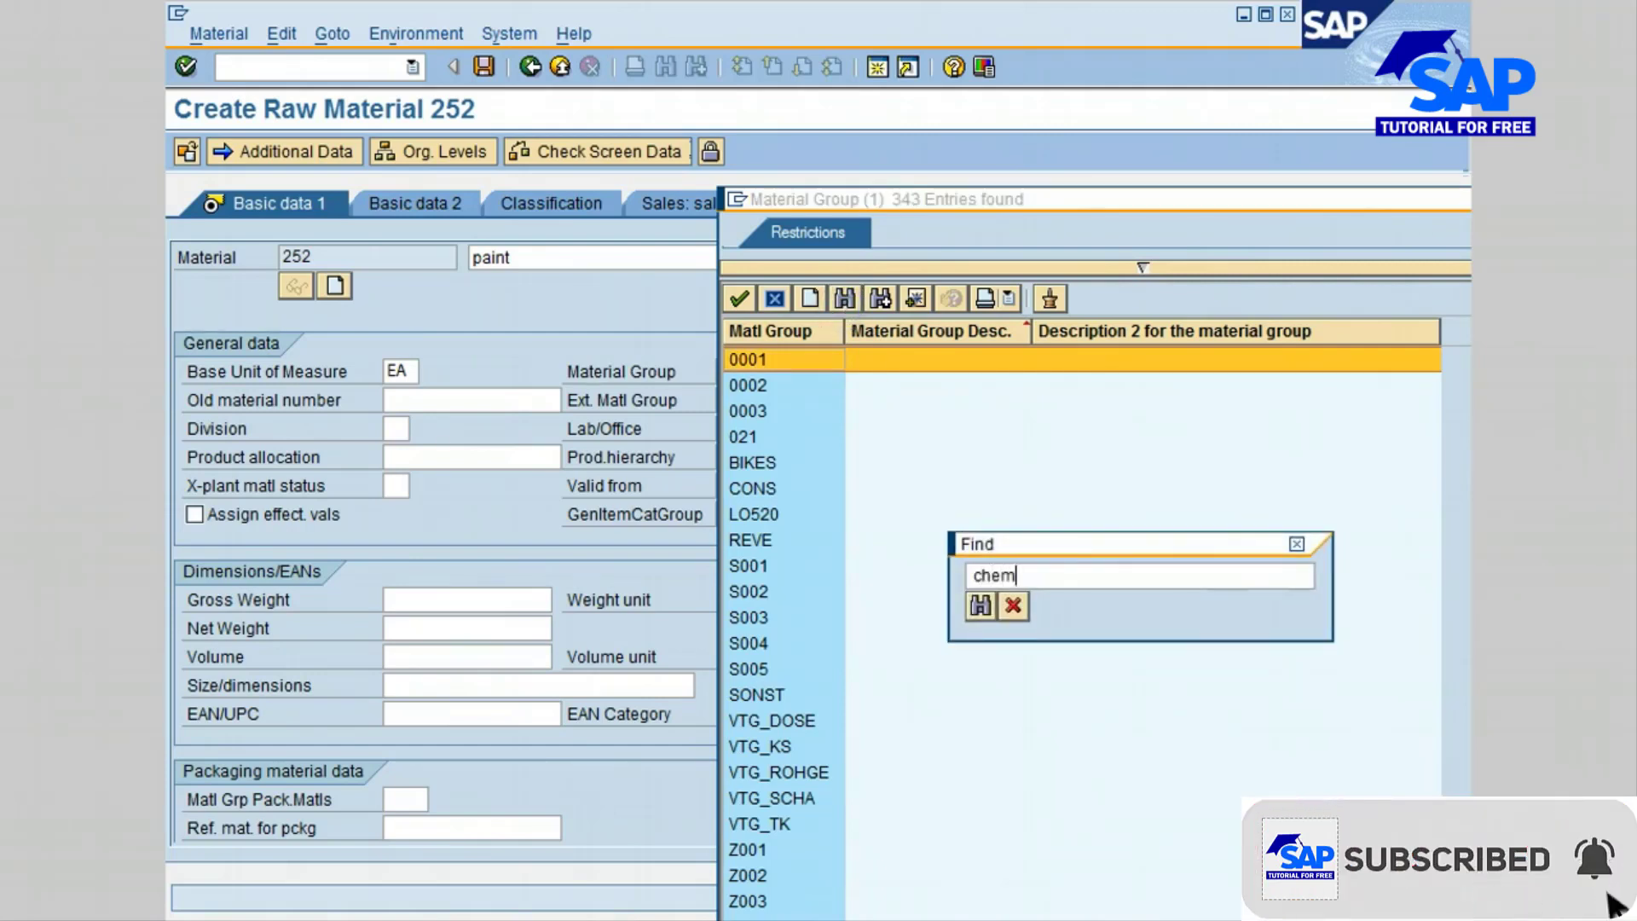
{"action": "key", "text": "Return"}
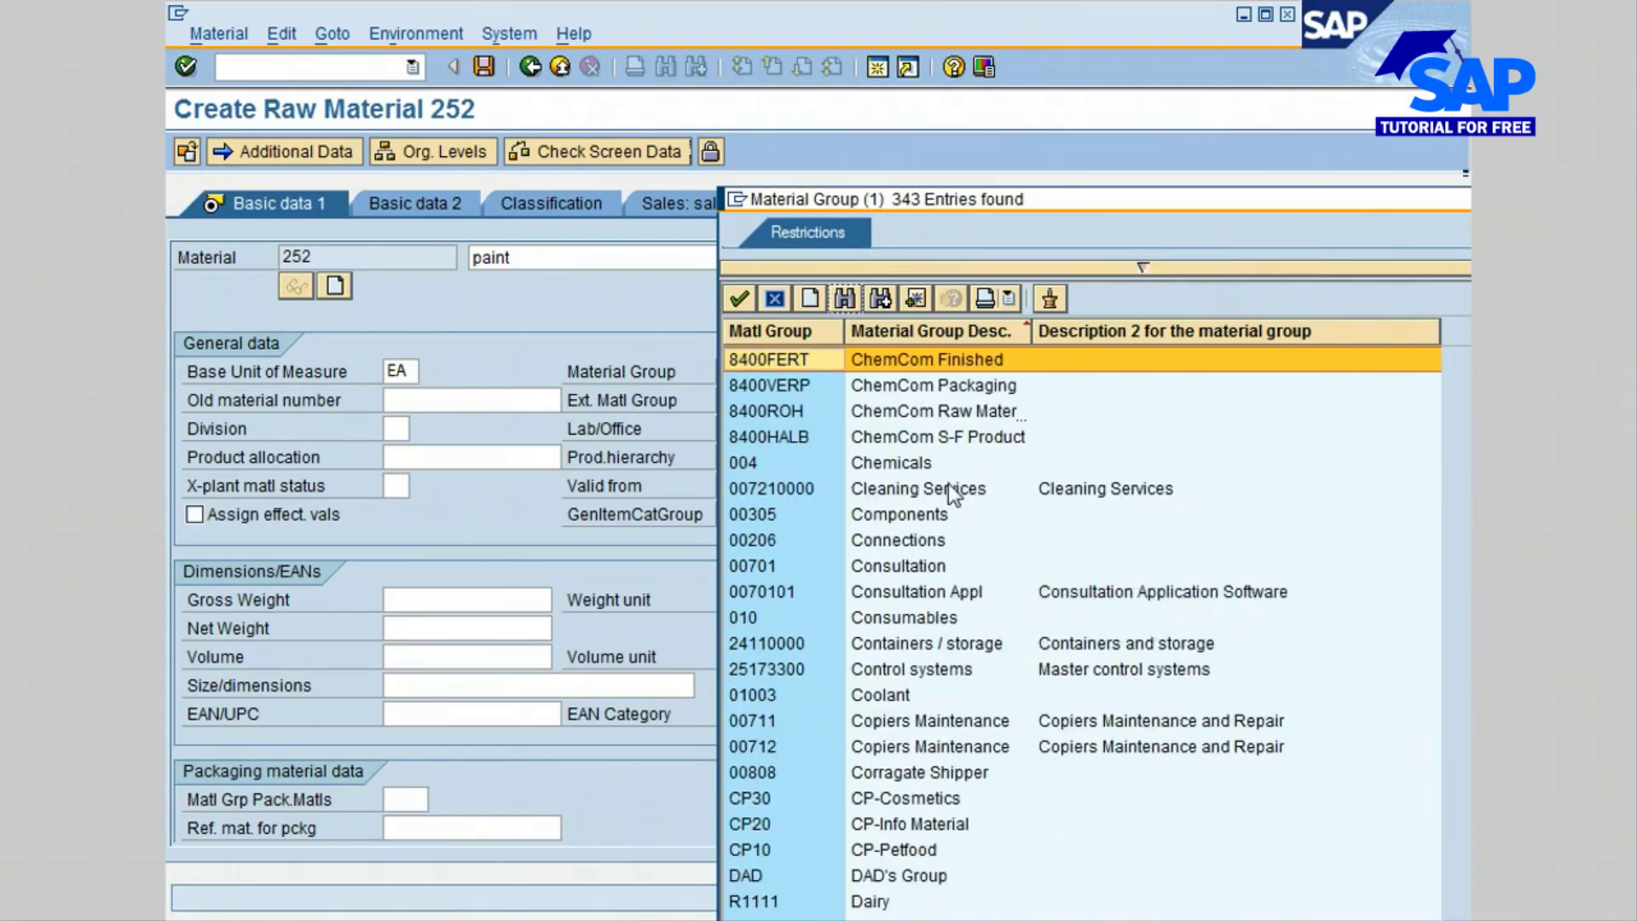
{"action": "left_click", "coordinate": [776, 461]}
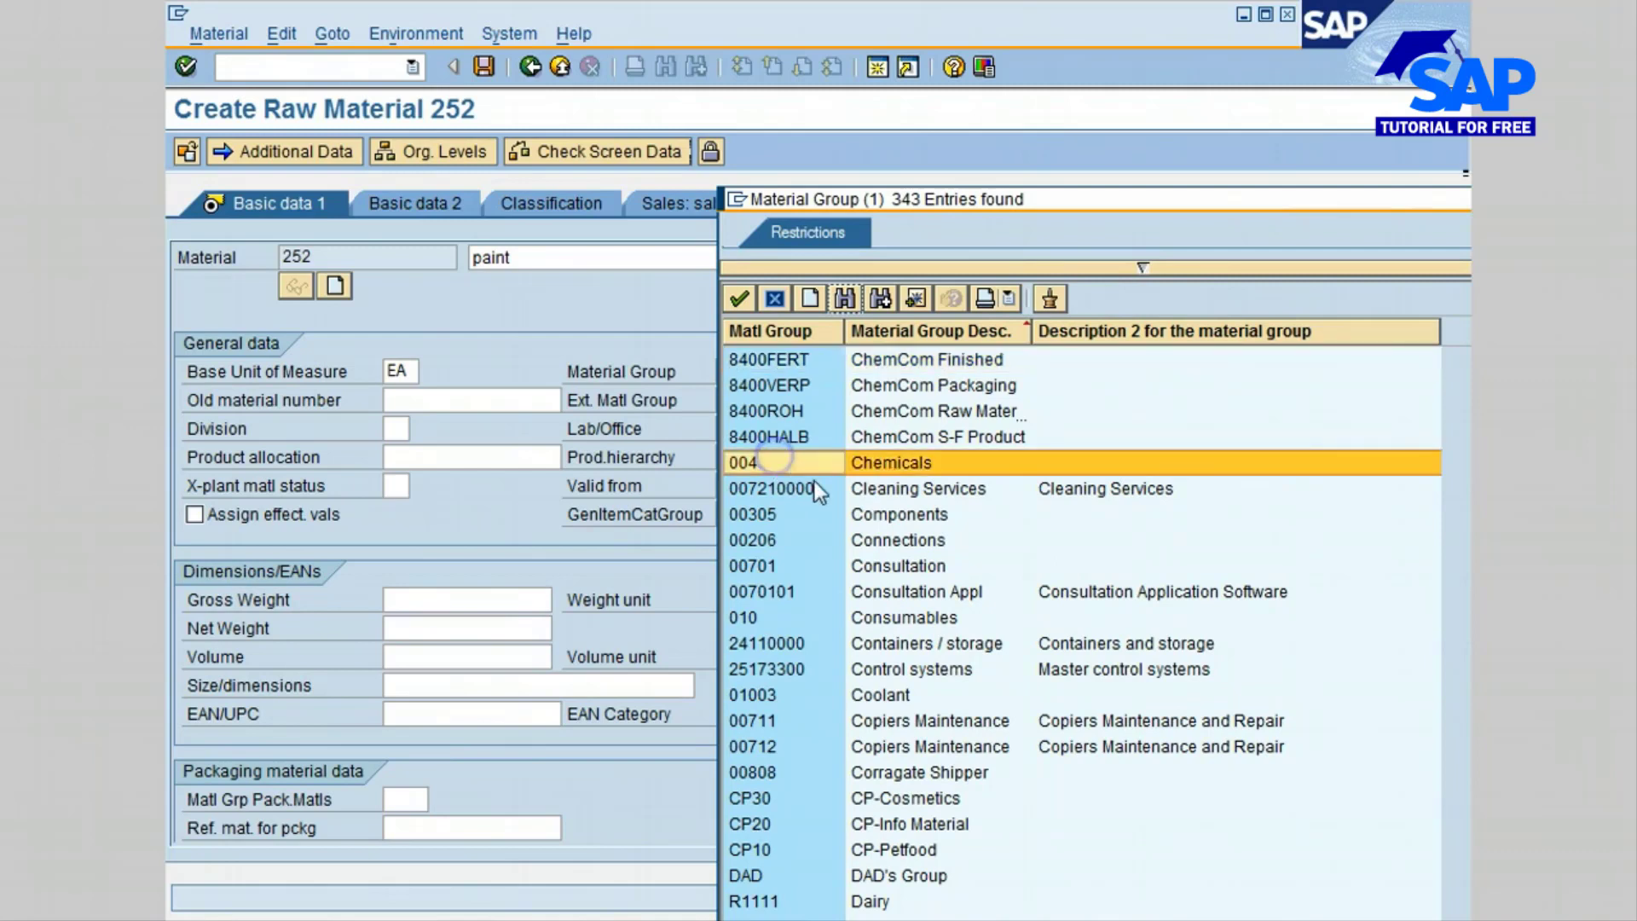
{"action": "left_click", "coordinate": [738, 297]}
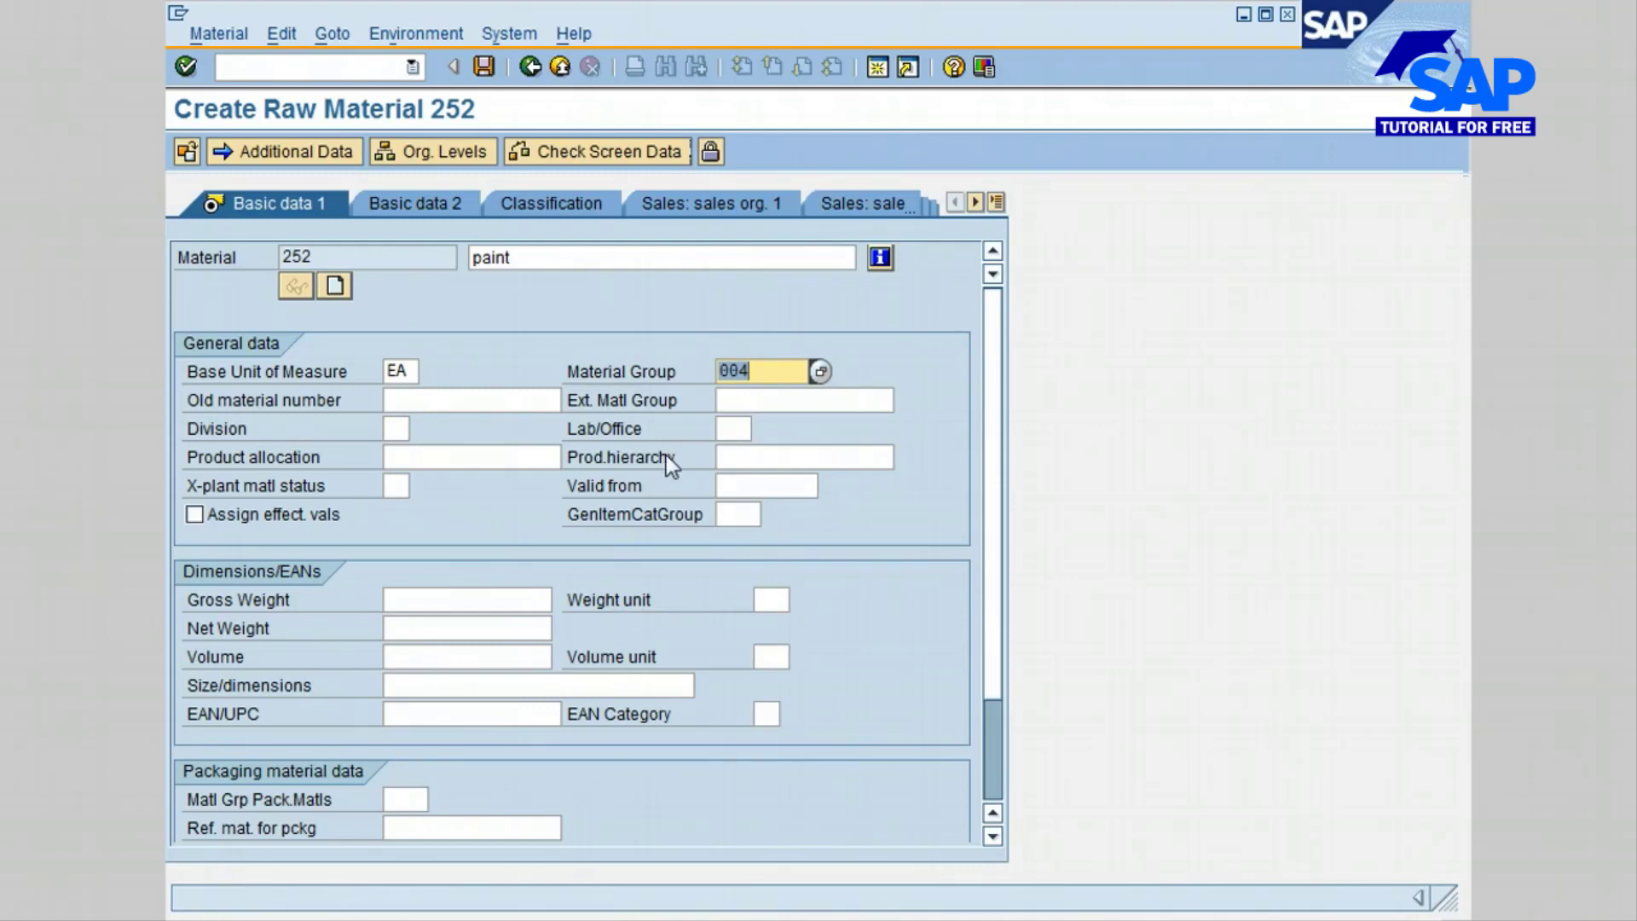
{"action": "key", "text": "Tab"}
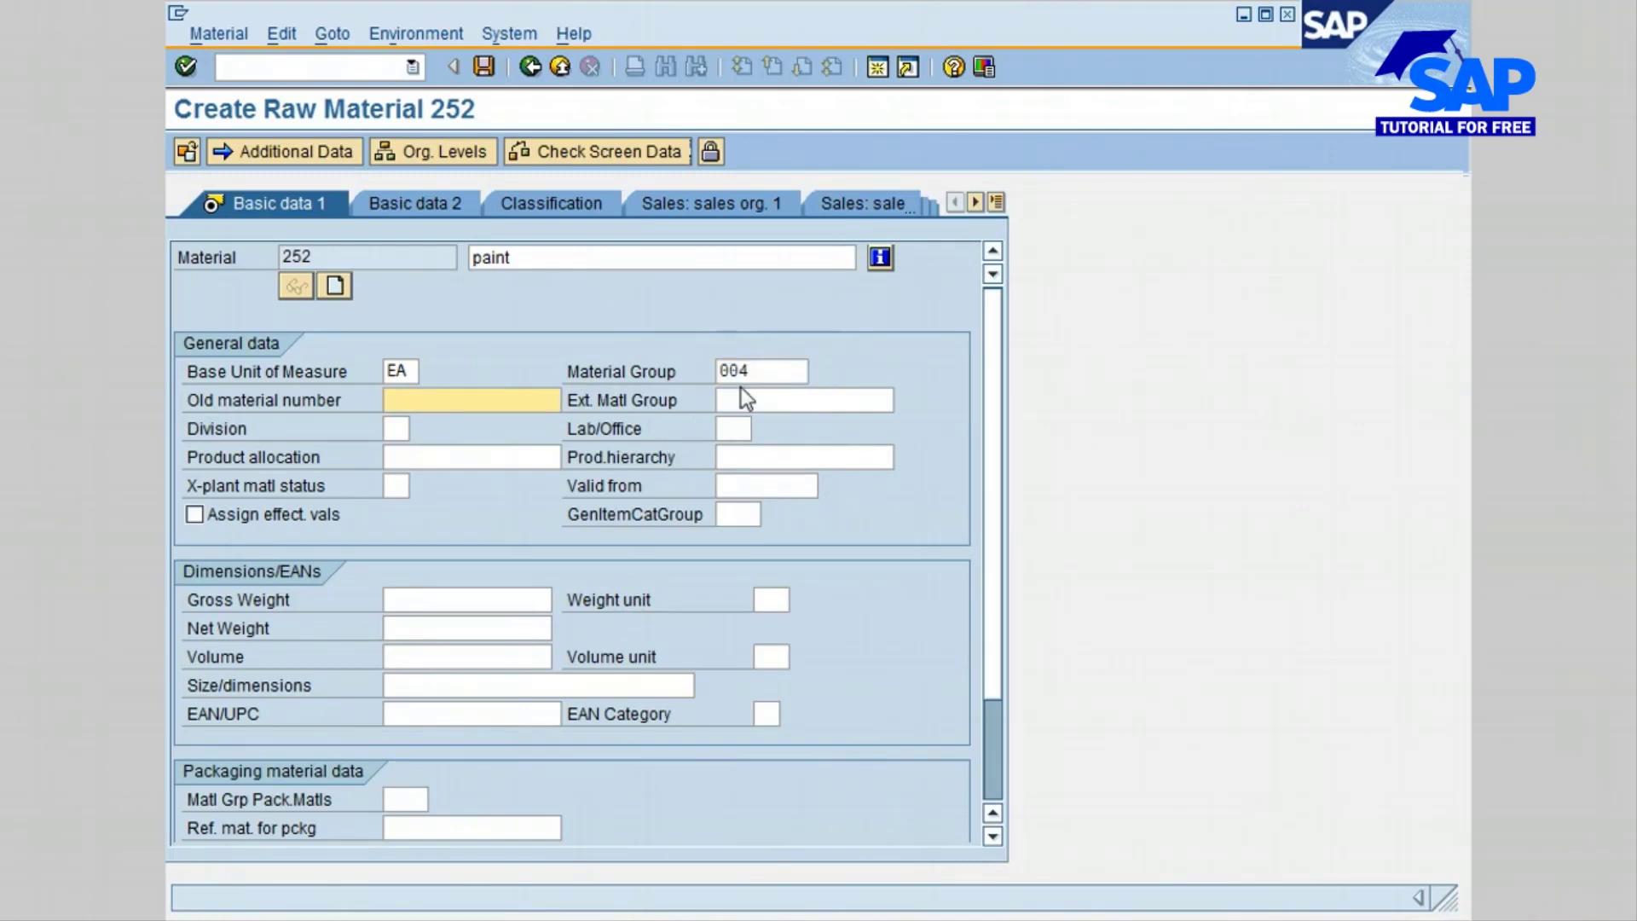
Step: Assign the product hierarchy by choosing main group Paints, group Primings and subgroup Zinc-alu base
{"action": "left_click", "coordinate": [756, 458]}
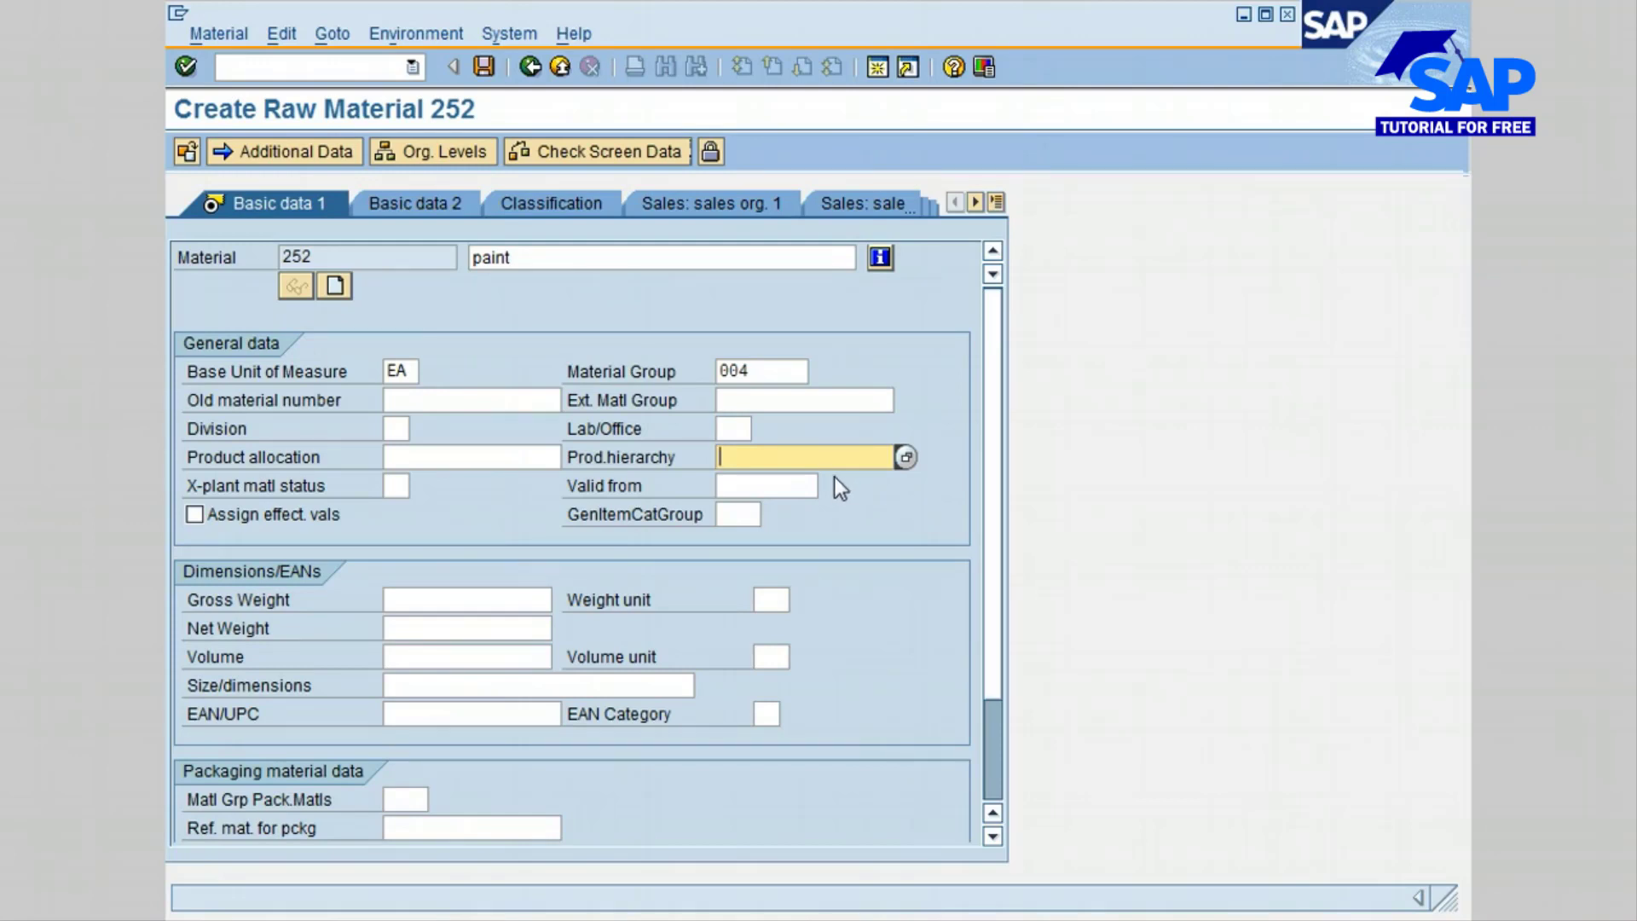
{"action": "left_click", "coordinate": [906, 460]}
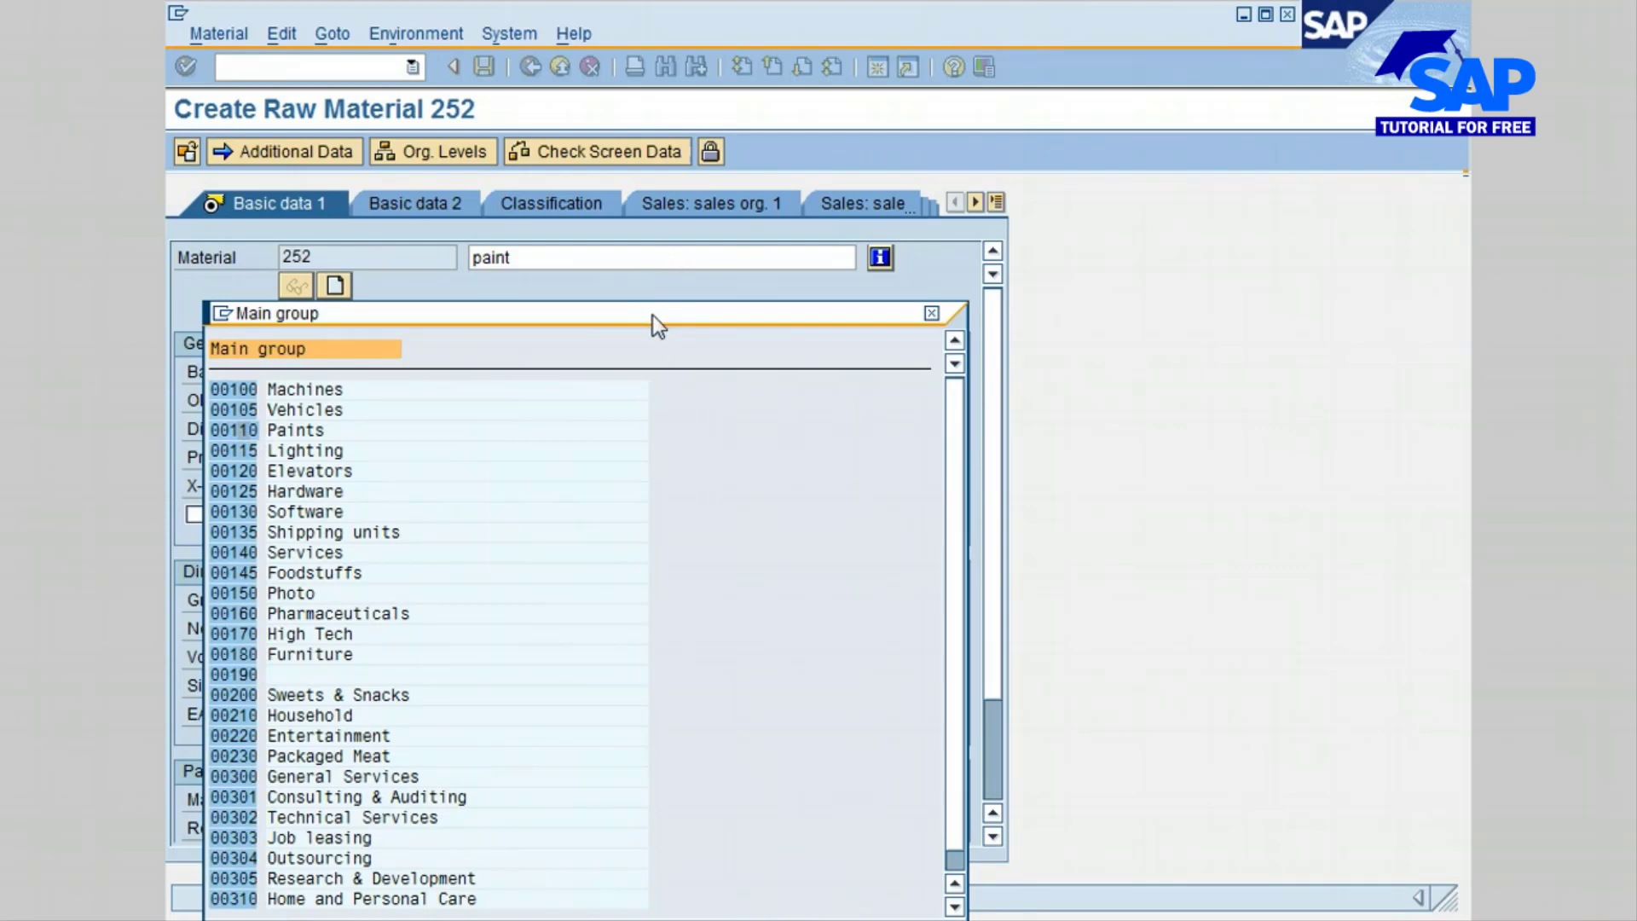
{"action": "left_click_drag", "start_coordinate": [652, 315], "coordinate": [803, 206]}
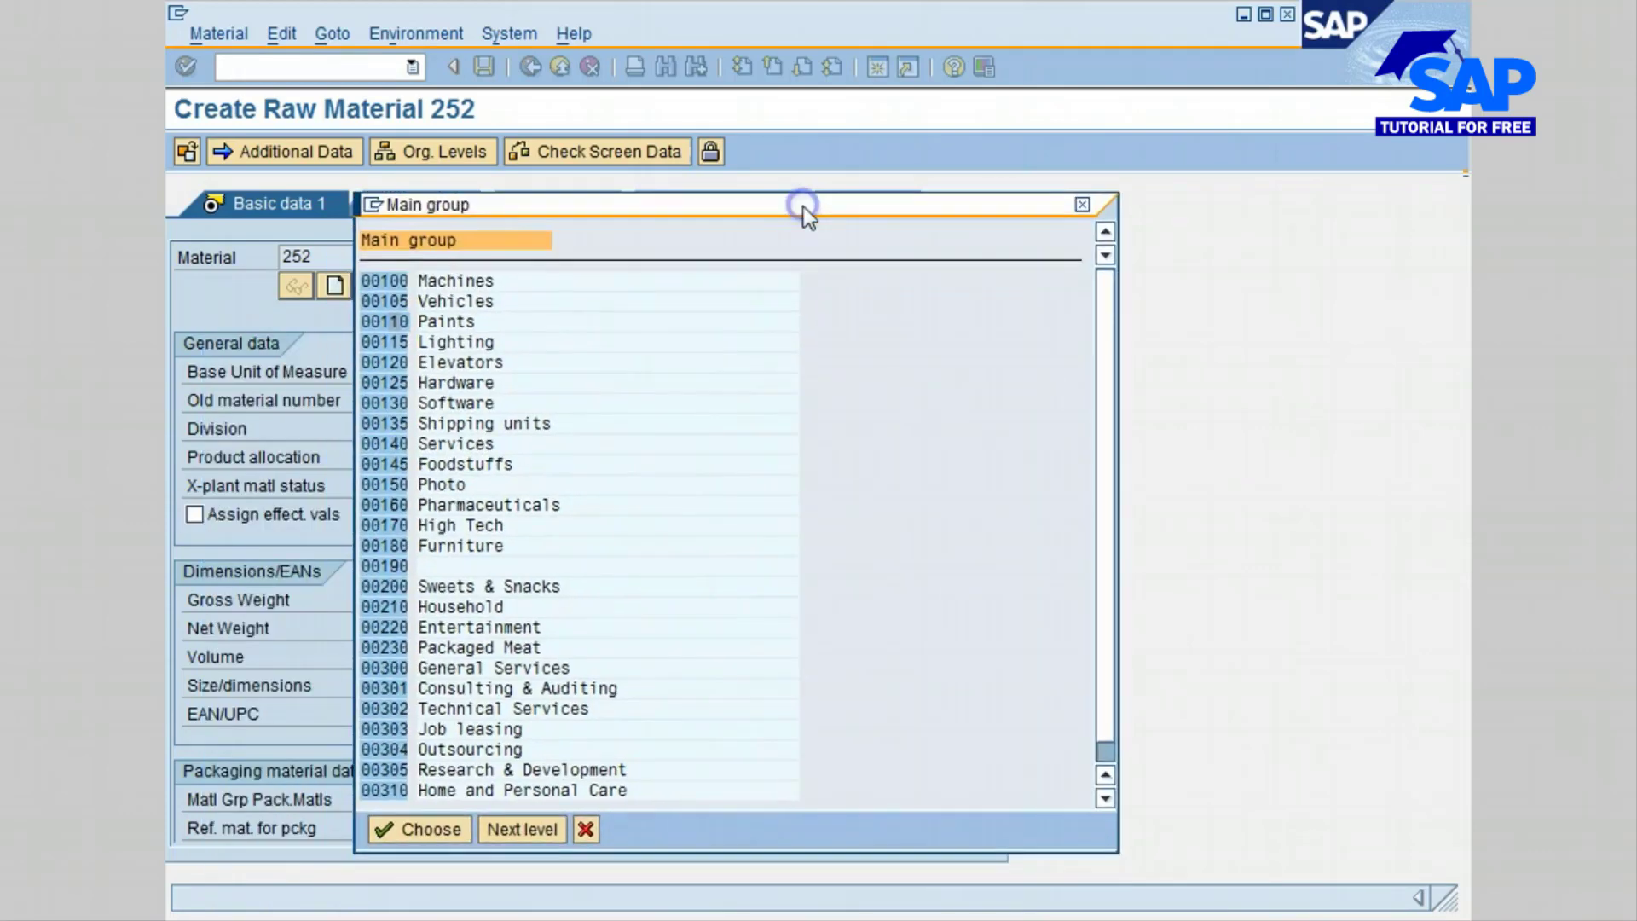
{"action": "left_click", "coordinate": [516, 830]}
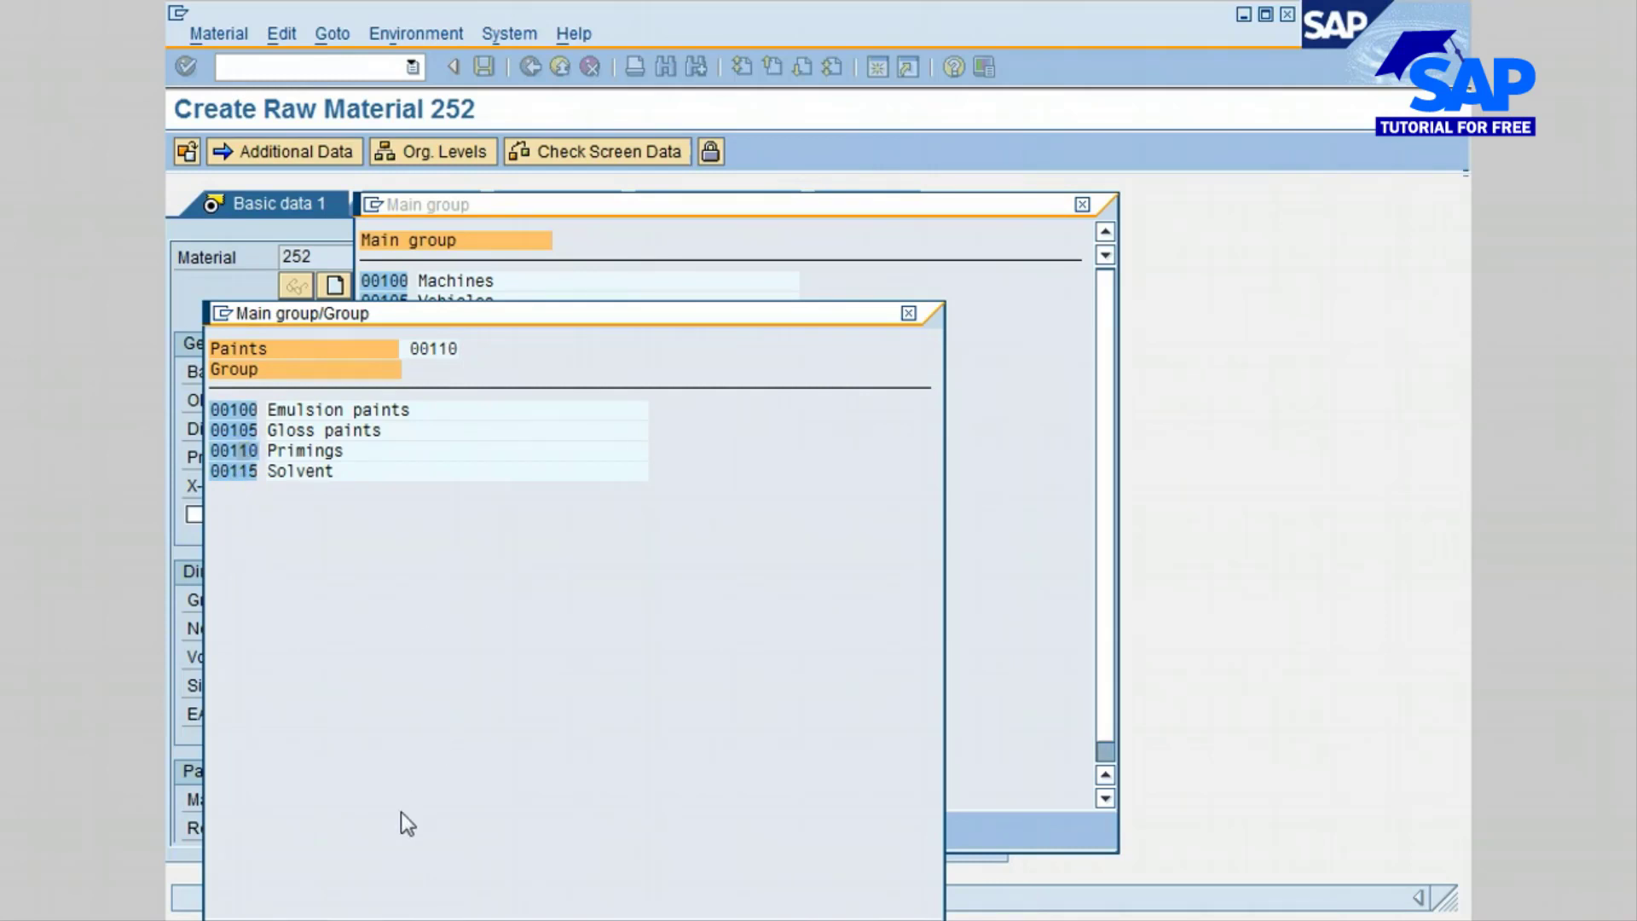
{"action": "left_click_drag", "start_coordinate": [629, 310], "coordinate": [745, 191]}
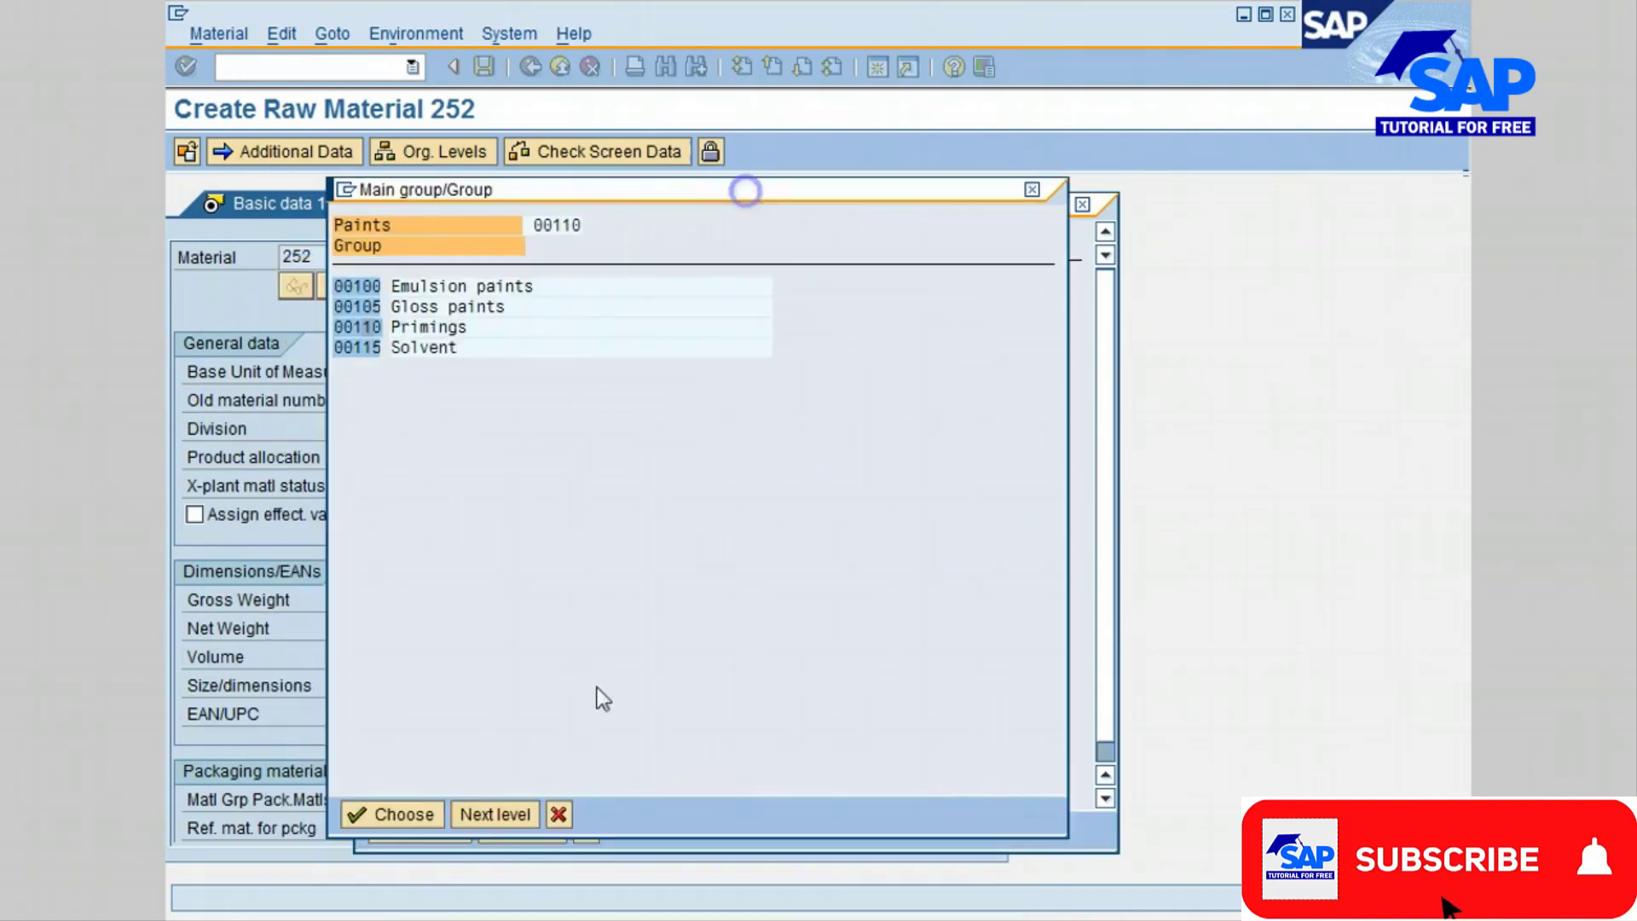
{"action": "left_click", "coordinate": [499, 811]}
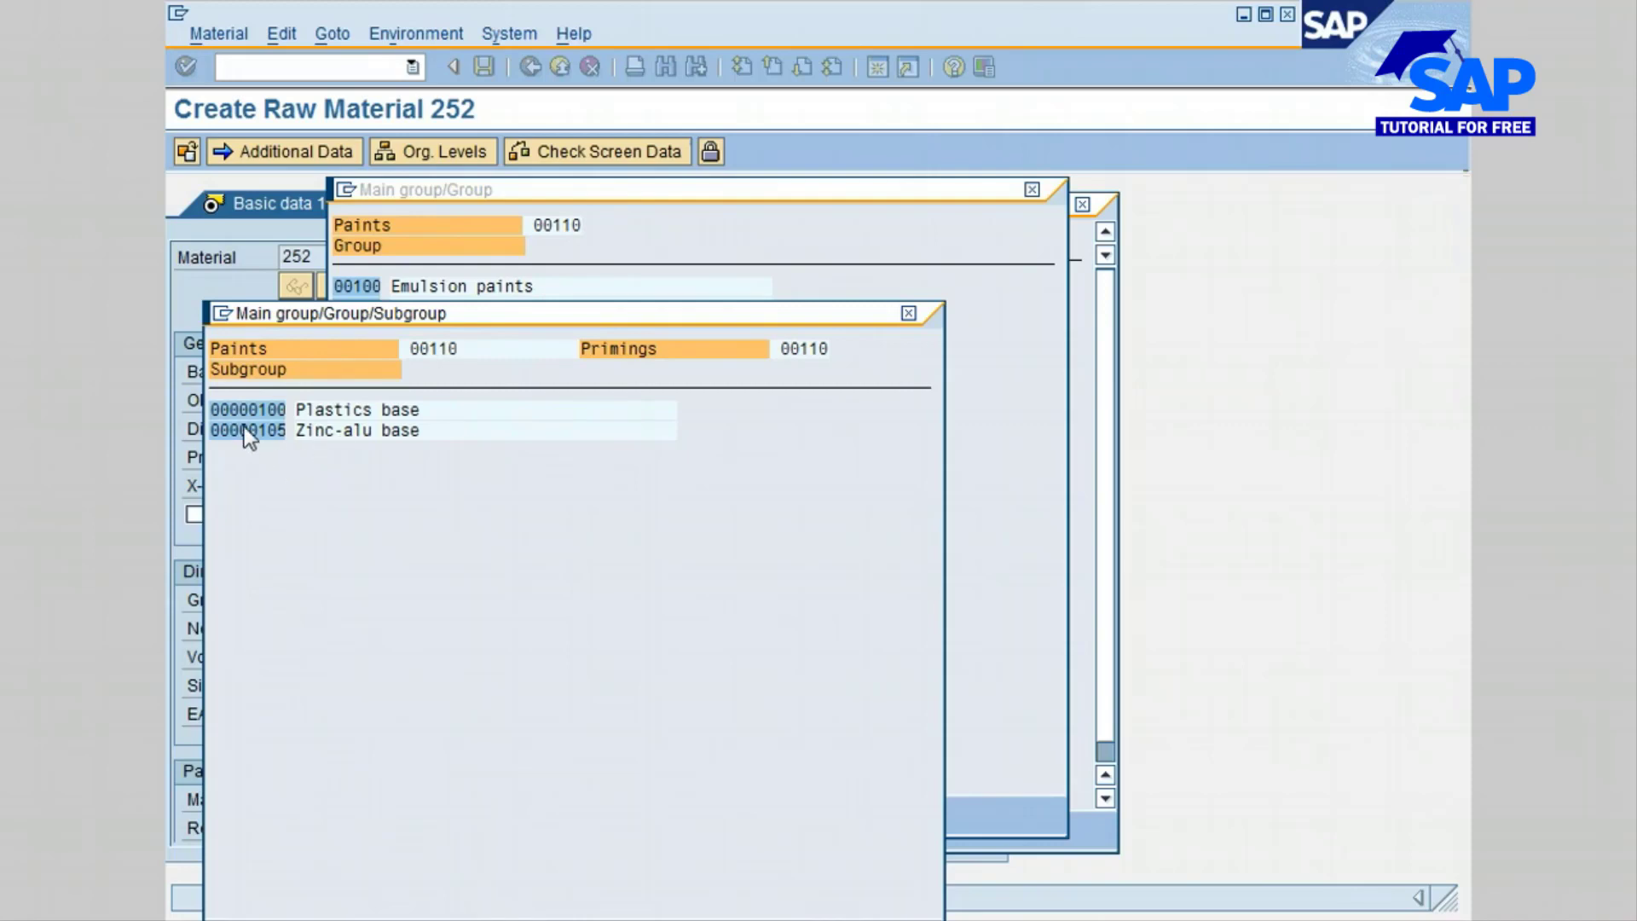
{"action": "left_click_drag", "start_coordinate": [454, 316], "coordinate": [639, 220]}
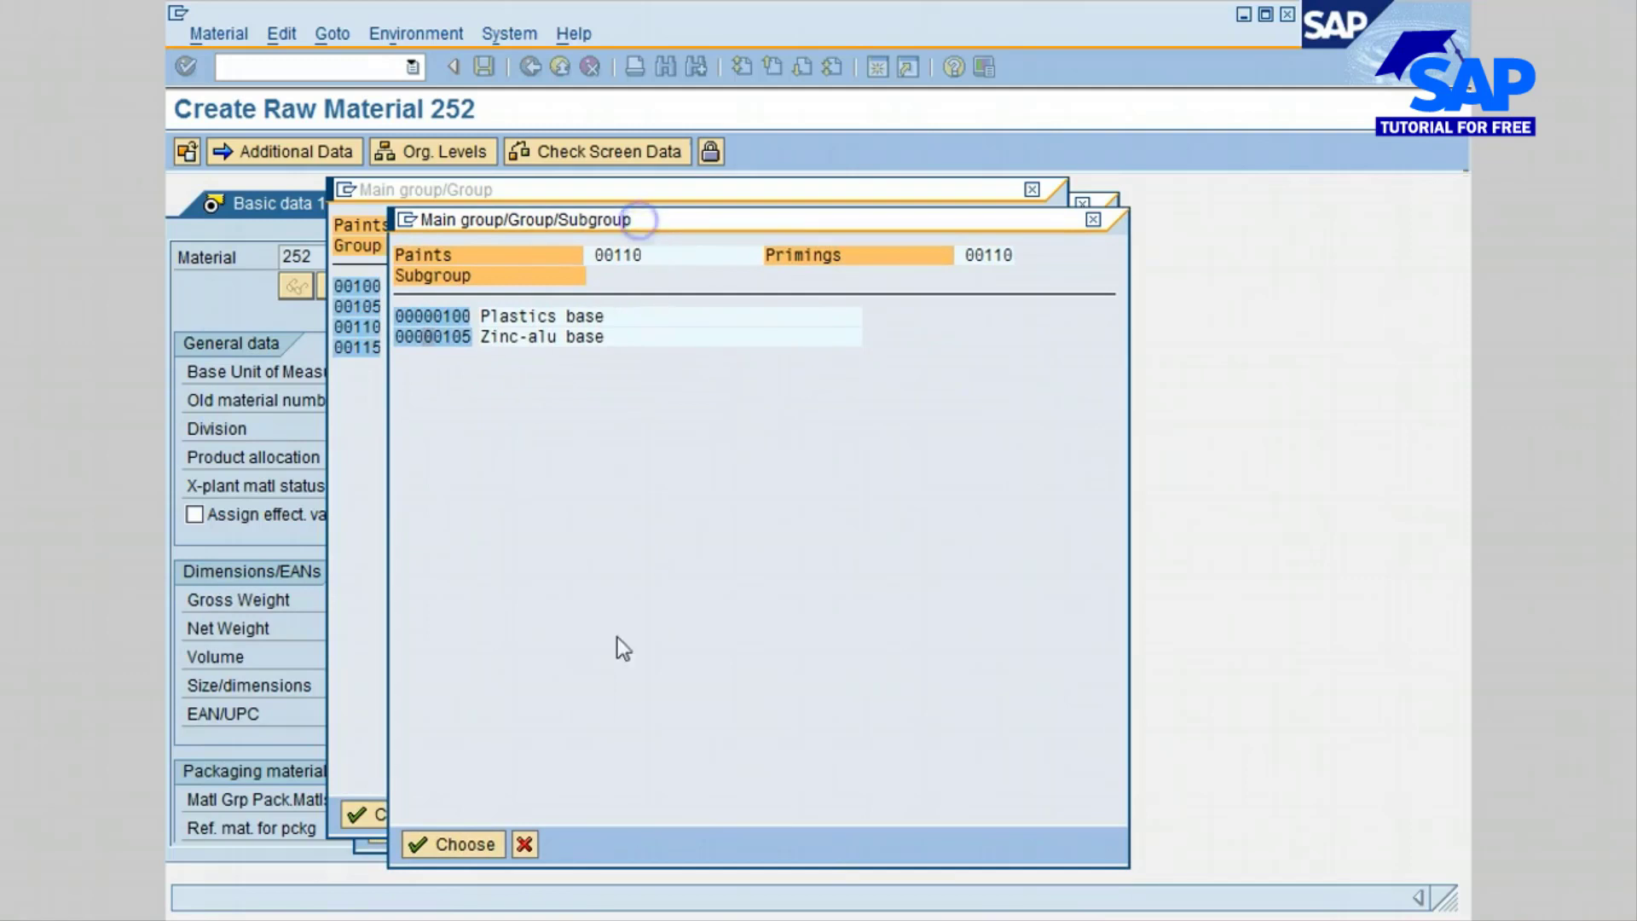
{"action": "left_click", "coordinate": [454, 843]}
Step: Choose KG (Kilogram) as the weight unit from the list of measurement units
{"action": "left_click", "coordinate": [776, 599]}
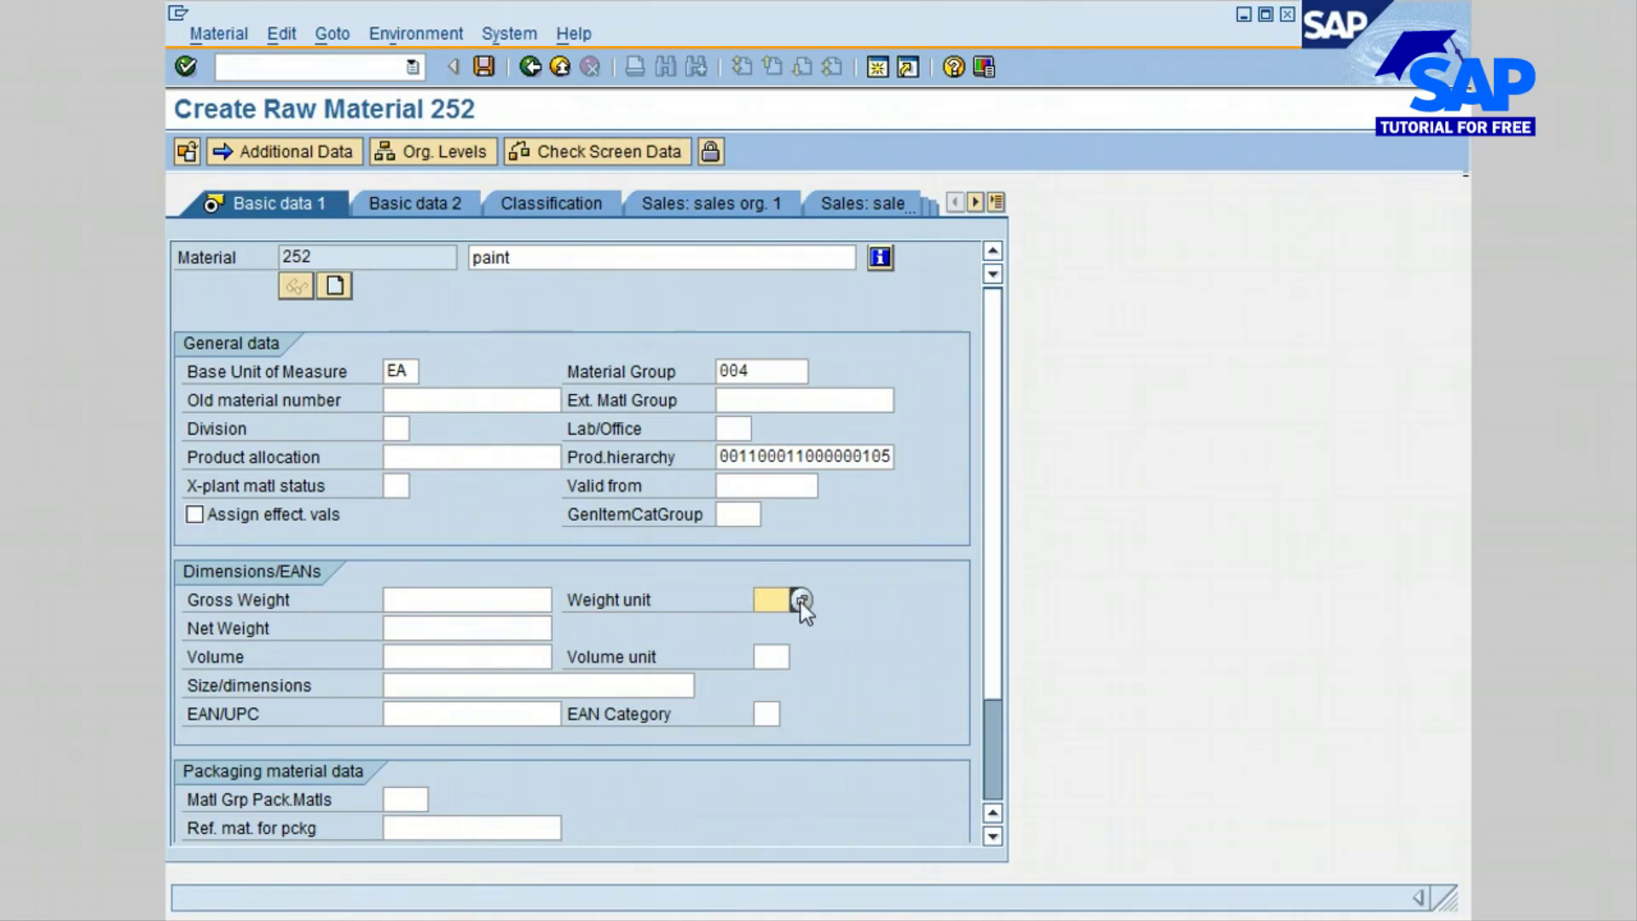
{"action": "left_click", "coordinate": [802, 600]}
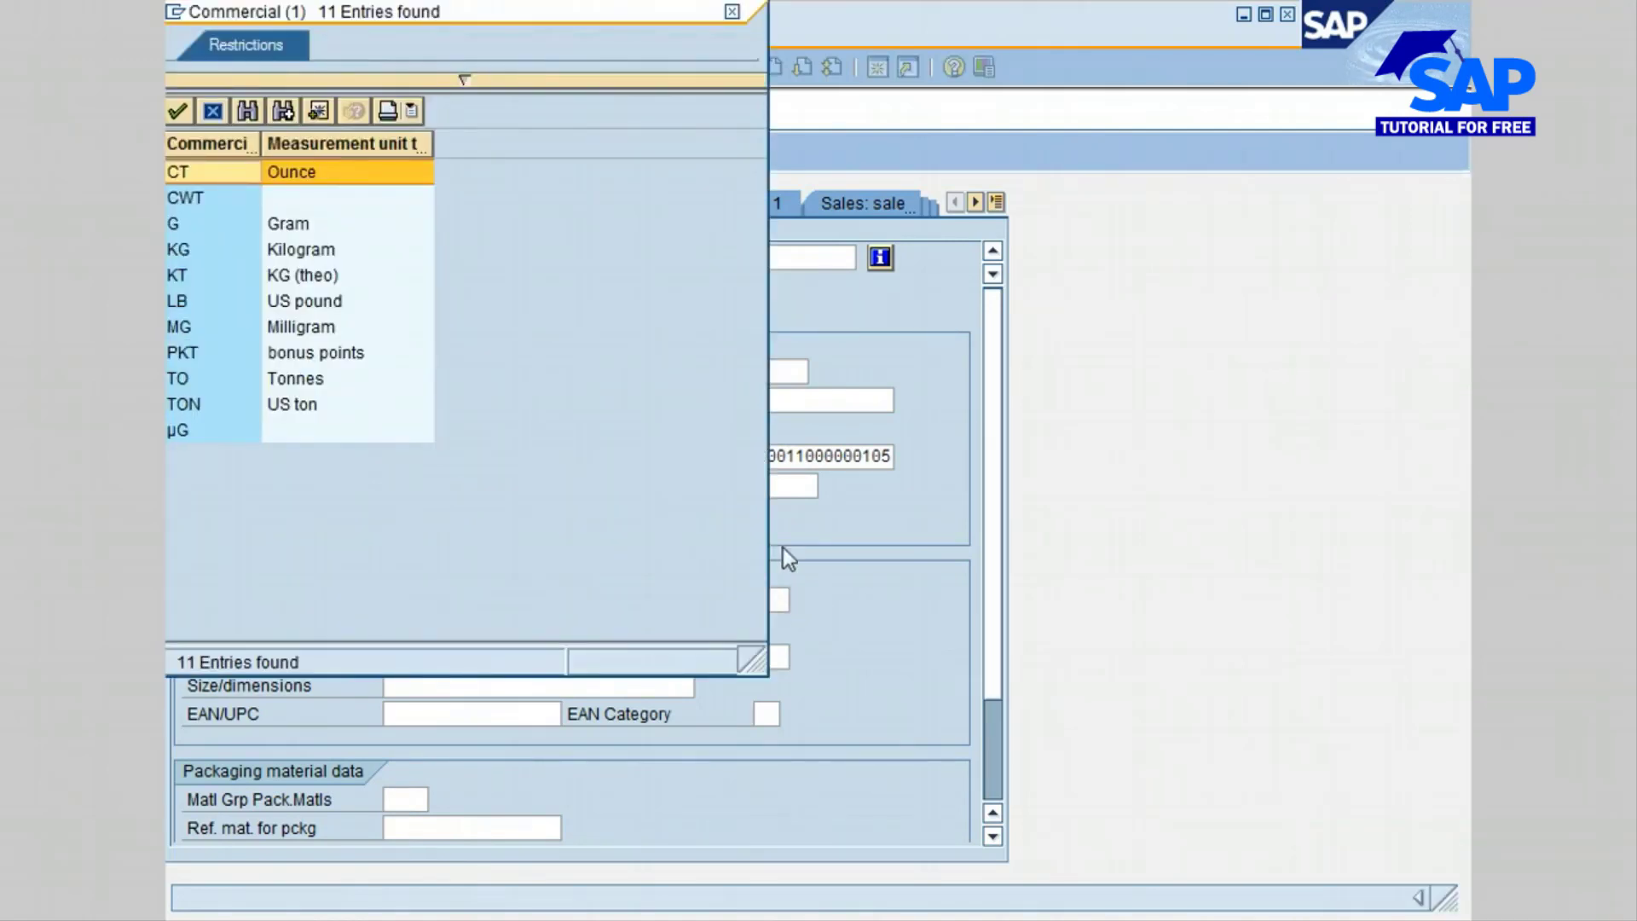
{"action": "left_click", "coordinate": [177, 250]}
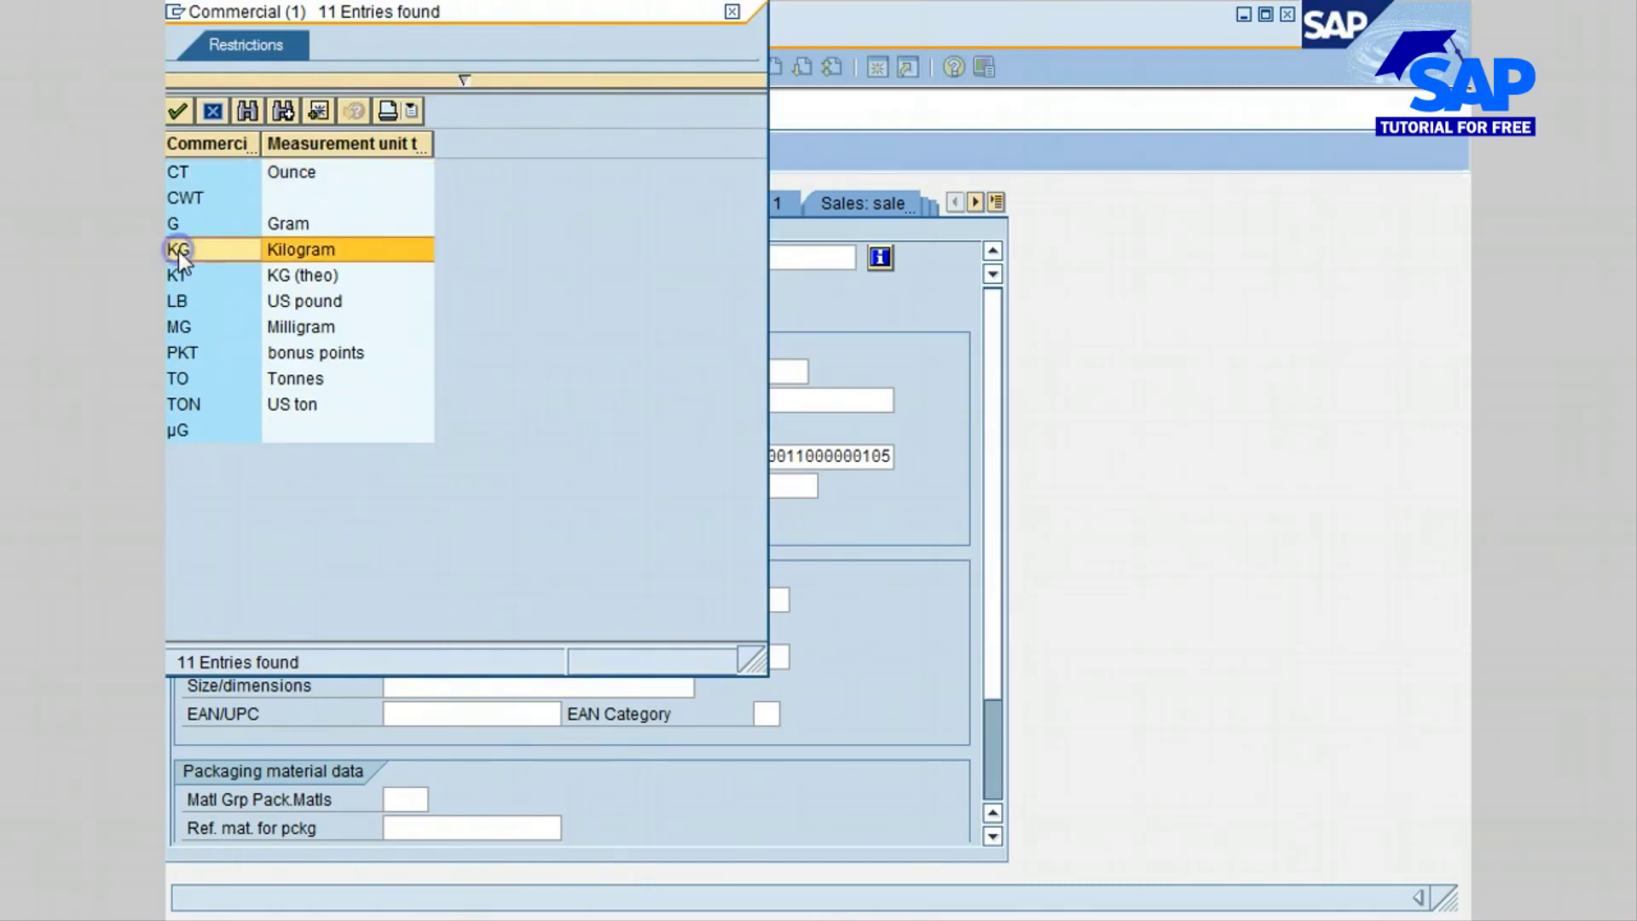
{"action": "left_click", "coordinate": [178, 111]}
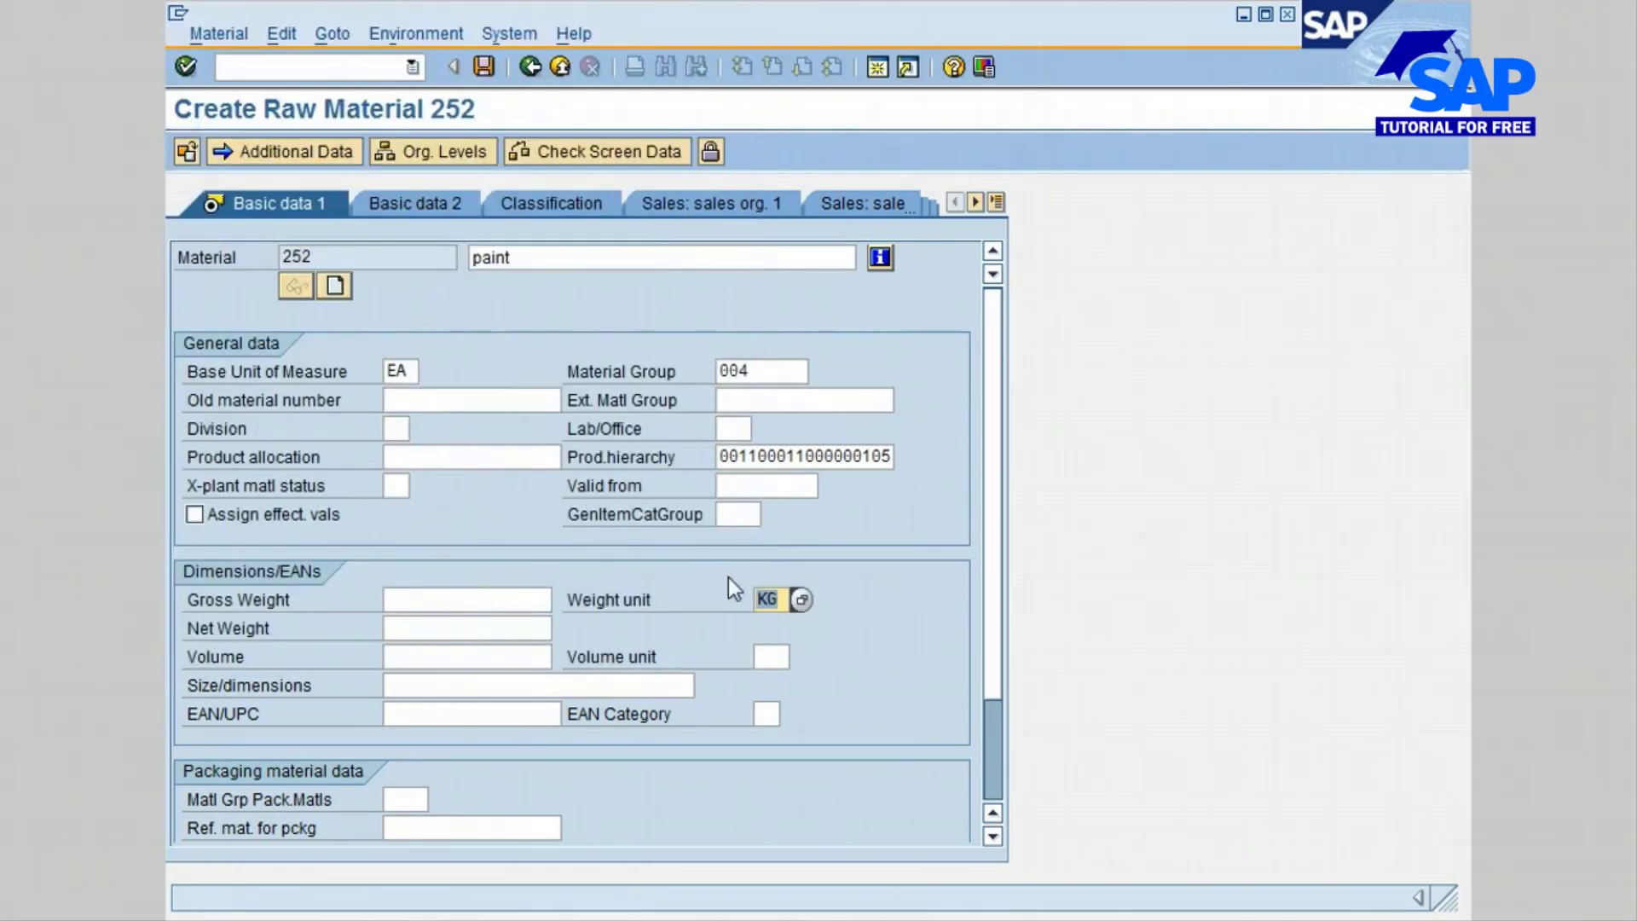
Step: Set the net weight to 8 and continue to the Purchasing view
{"action": "left_click", "coordinate": [412, 628]}
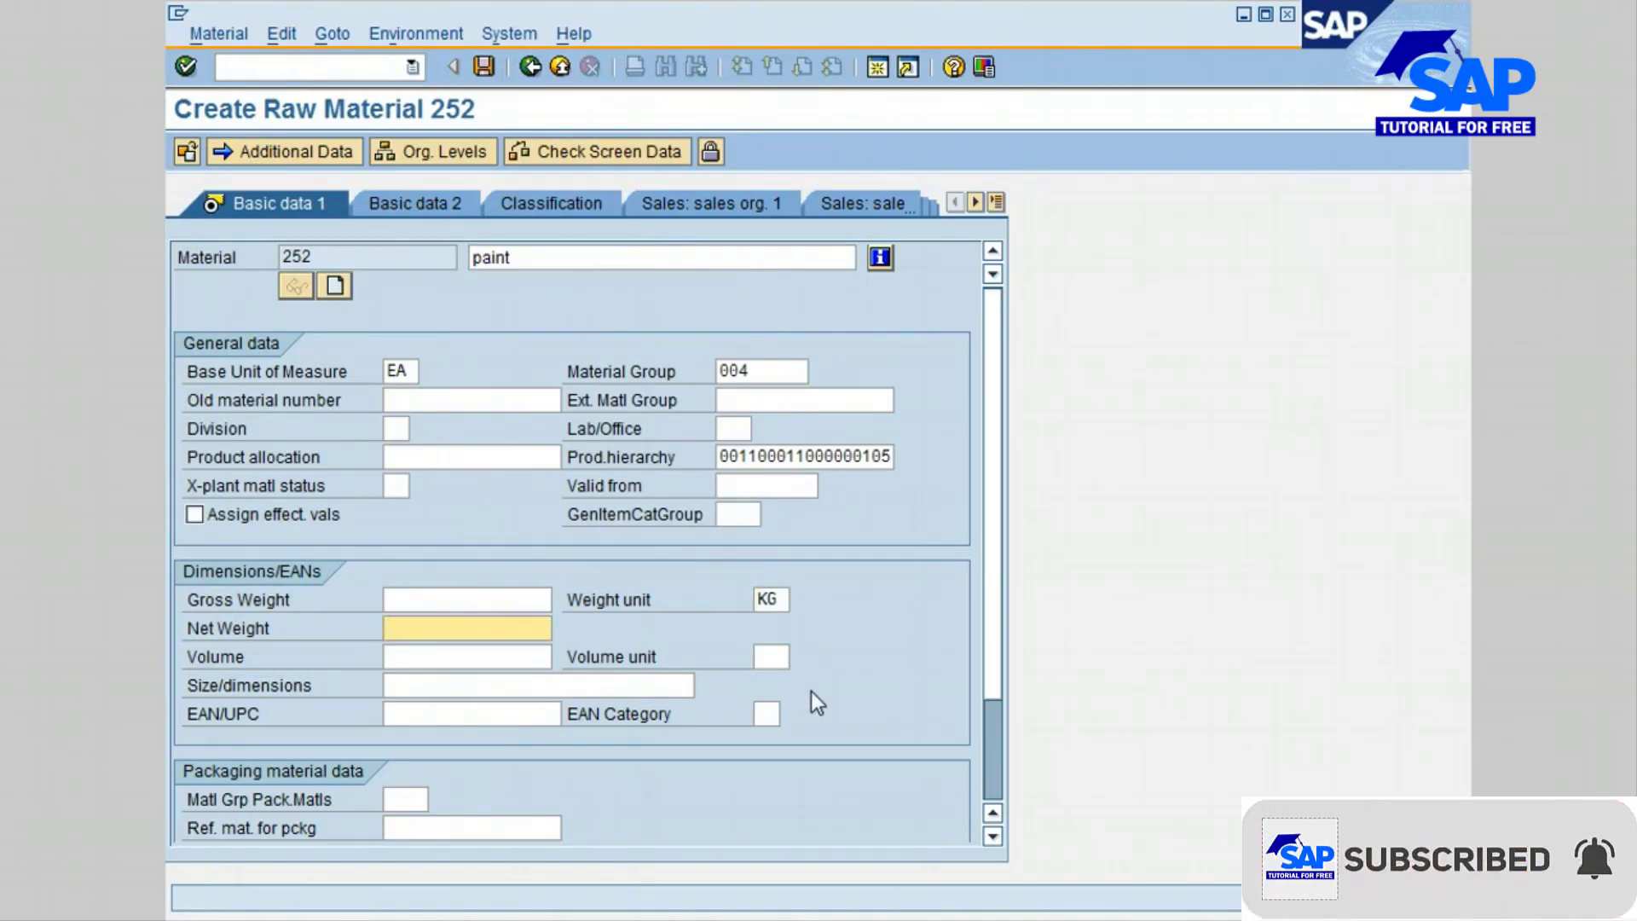
{"action": "type", "text": "8"}
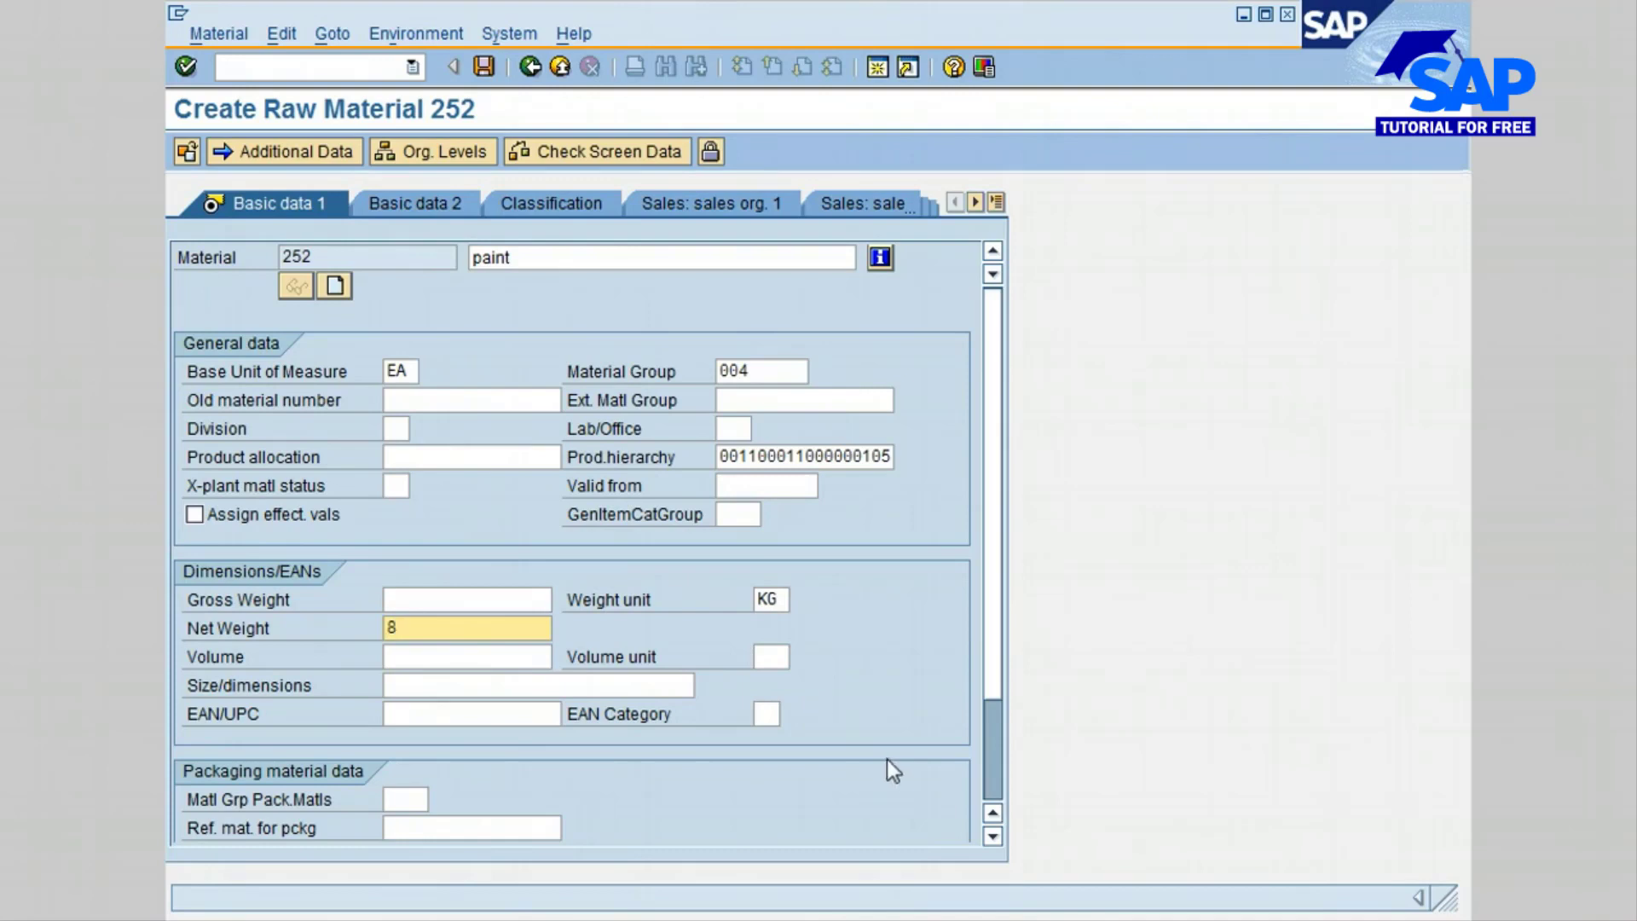
{"action": "key", "text": "Tab"}
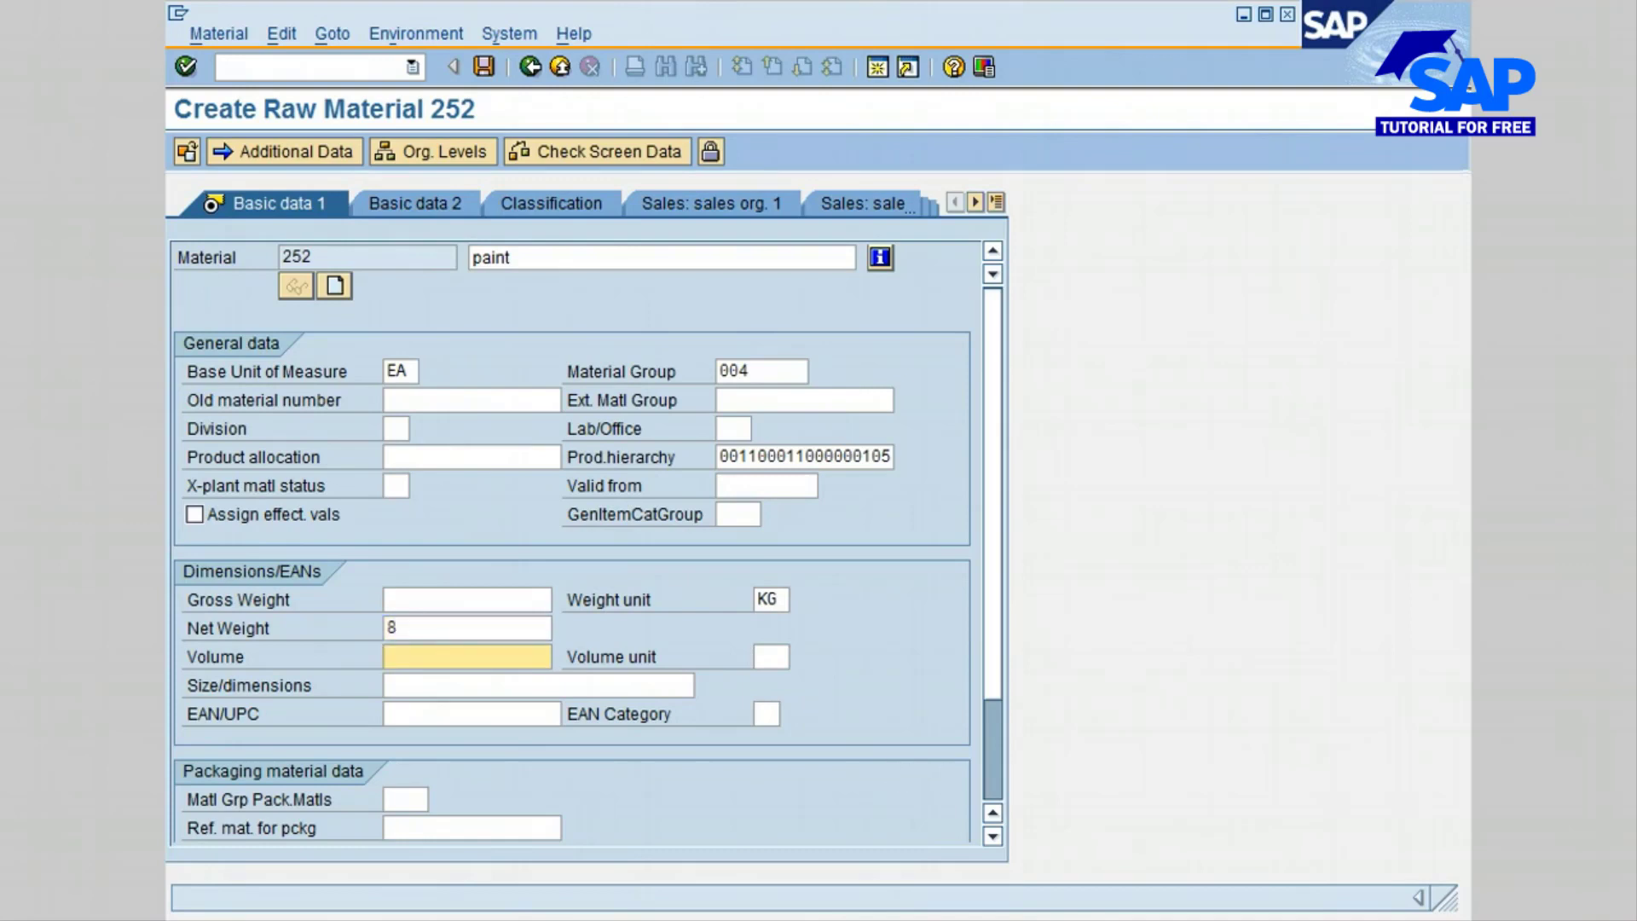
{"action": "key", "text": "Return"}
{"action": "key", "text": "BackSpace"}
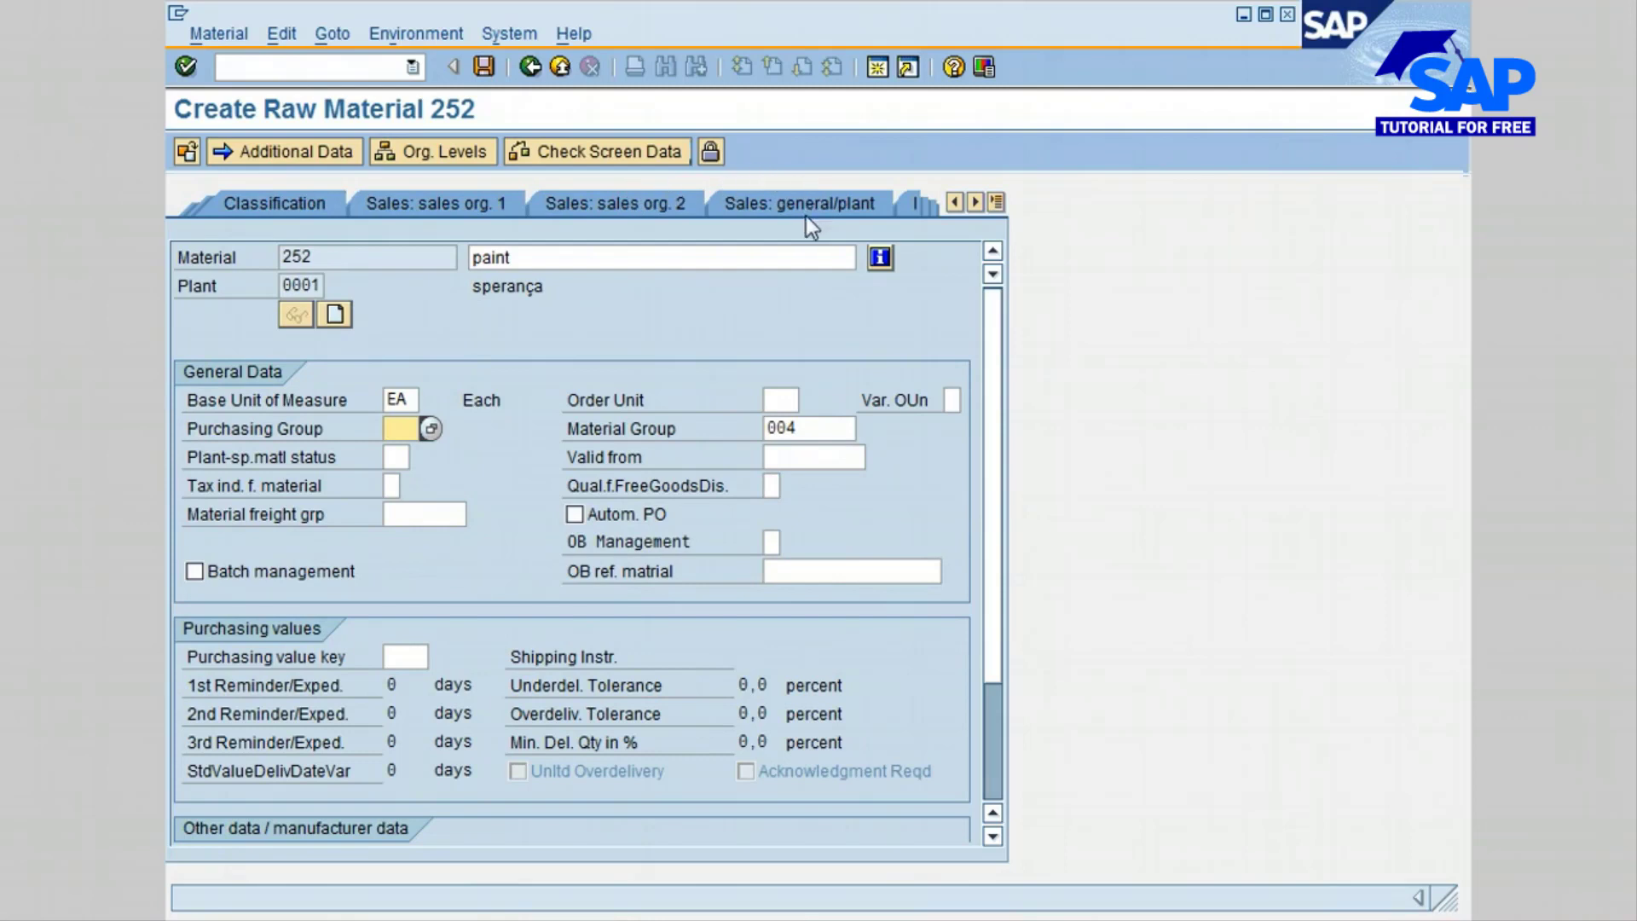
Step: Enter purchasing group 100 and purchasing value key 2 in the Purchasing view
{"action": "left_click", "coordinate": [975, 203]}
{"action": "left_click", "coordinate": [975, 203]}
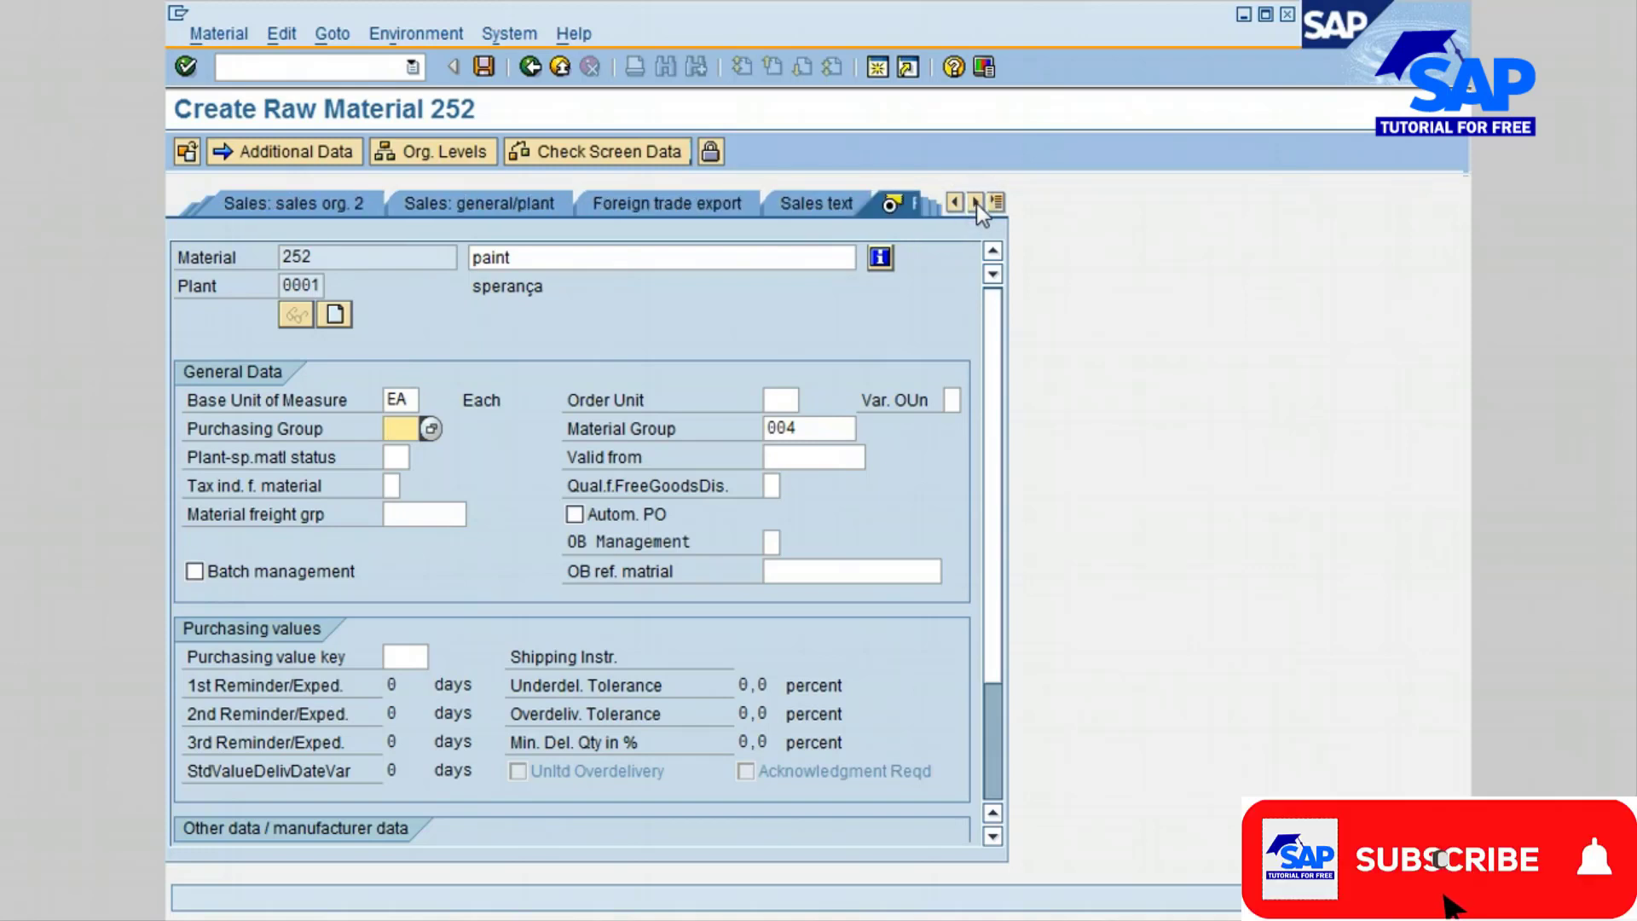
{"action": "left_click", "coordinate": [975, 203]}
{"action": "left_click", "coordinate": [975, 203]}
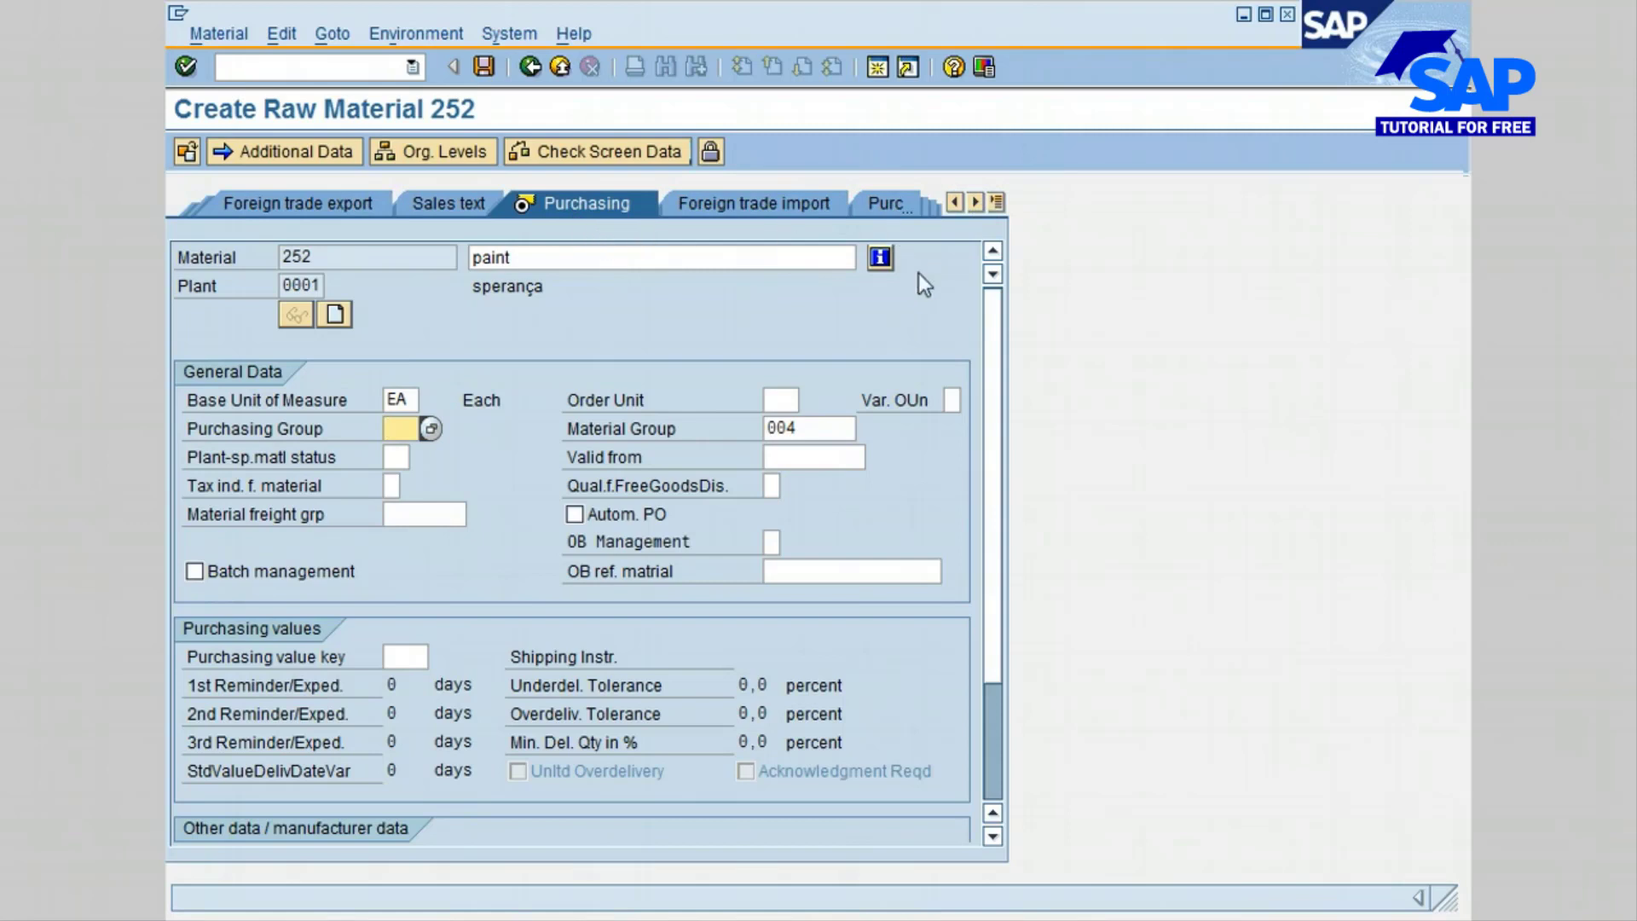
{"action": "left_click", "coordinate": [998, 203]}
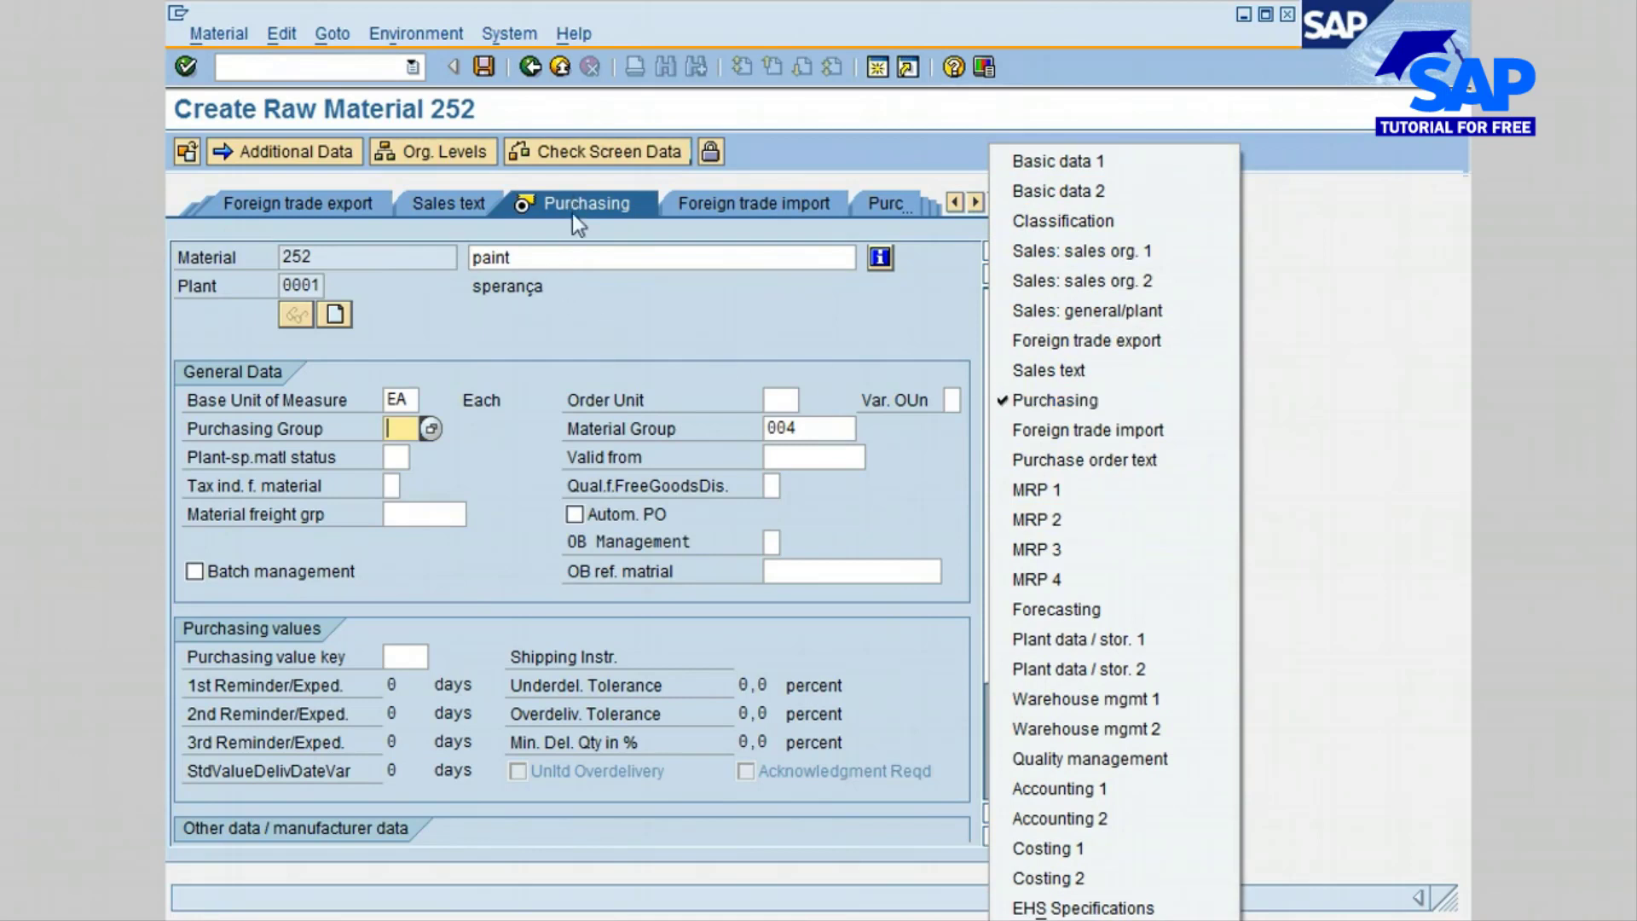
{"action": "left_click", "coordinate": [676, 321]}
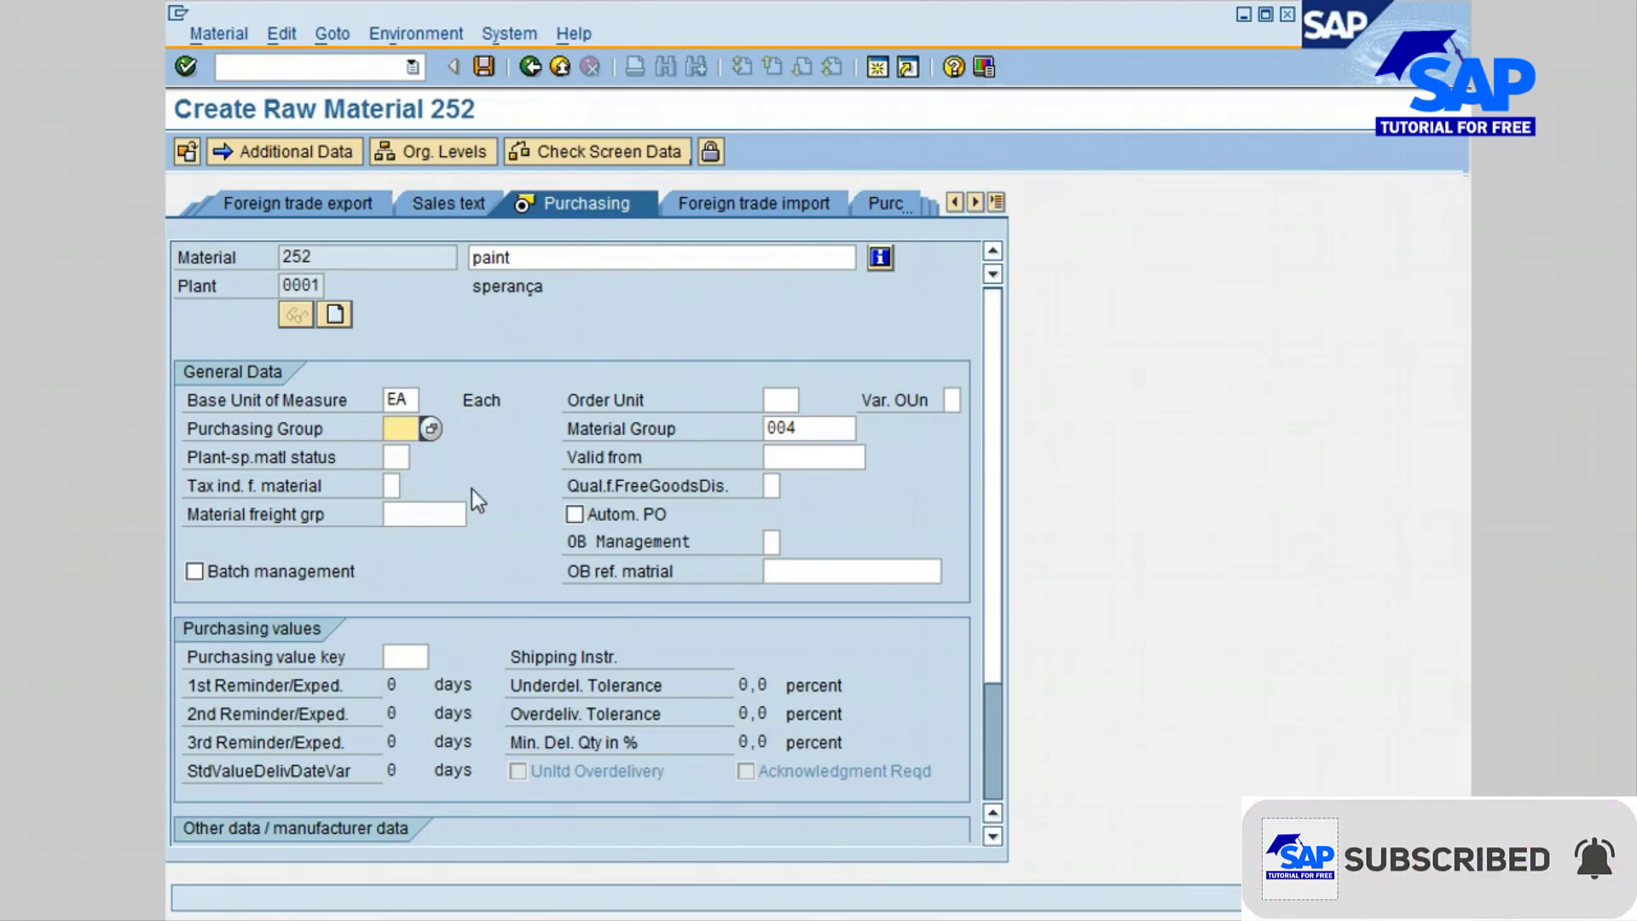
{"action": "type", "text": "100"}
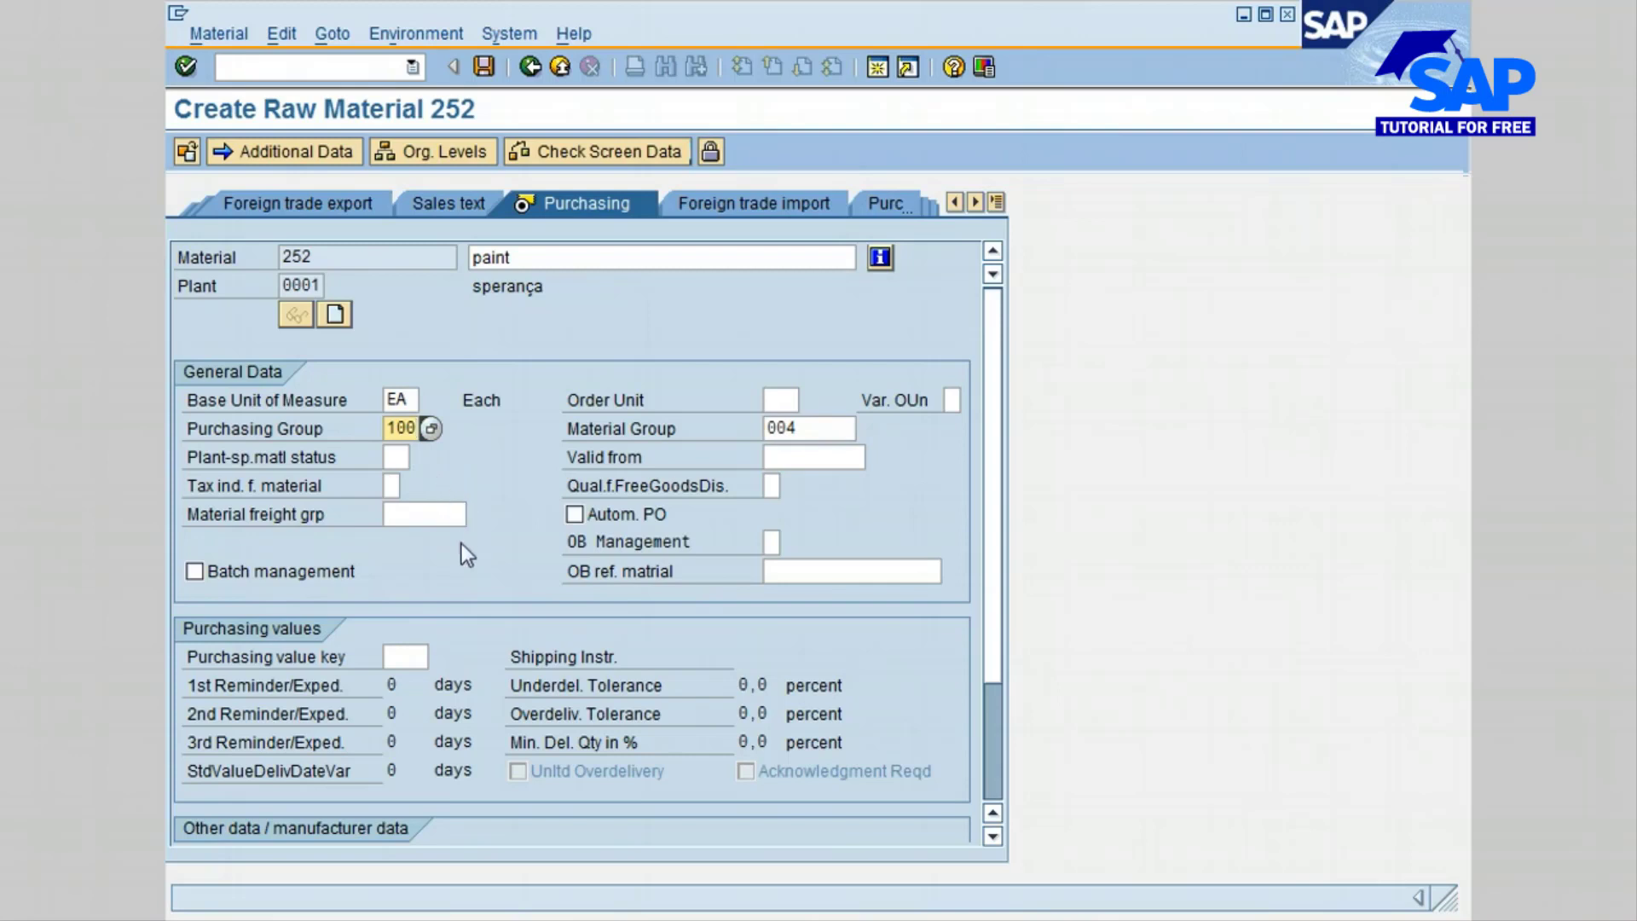
{"action": "left_click", "coordinate": [393, 659]}
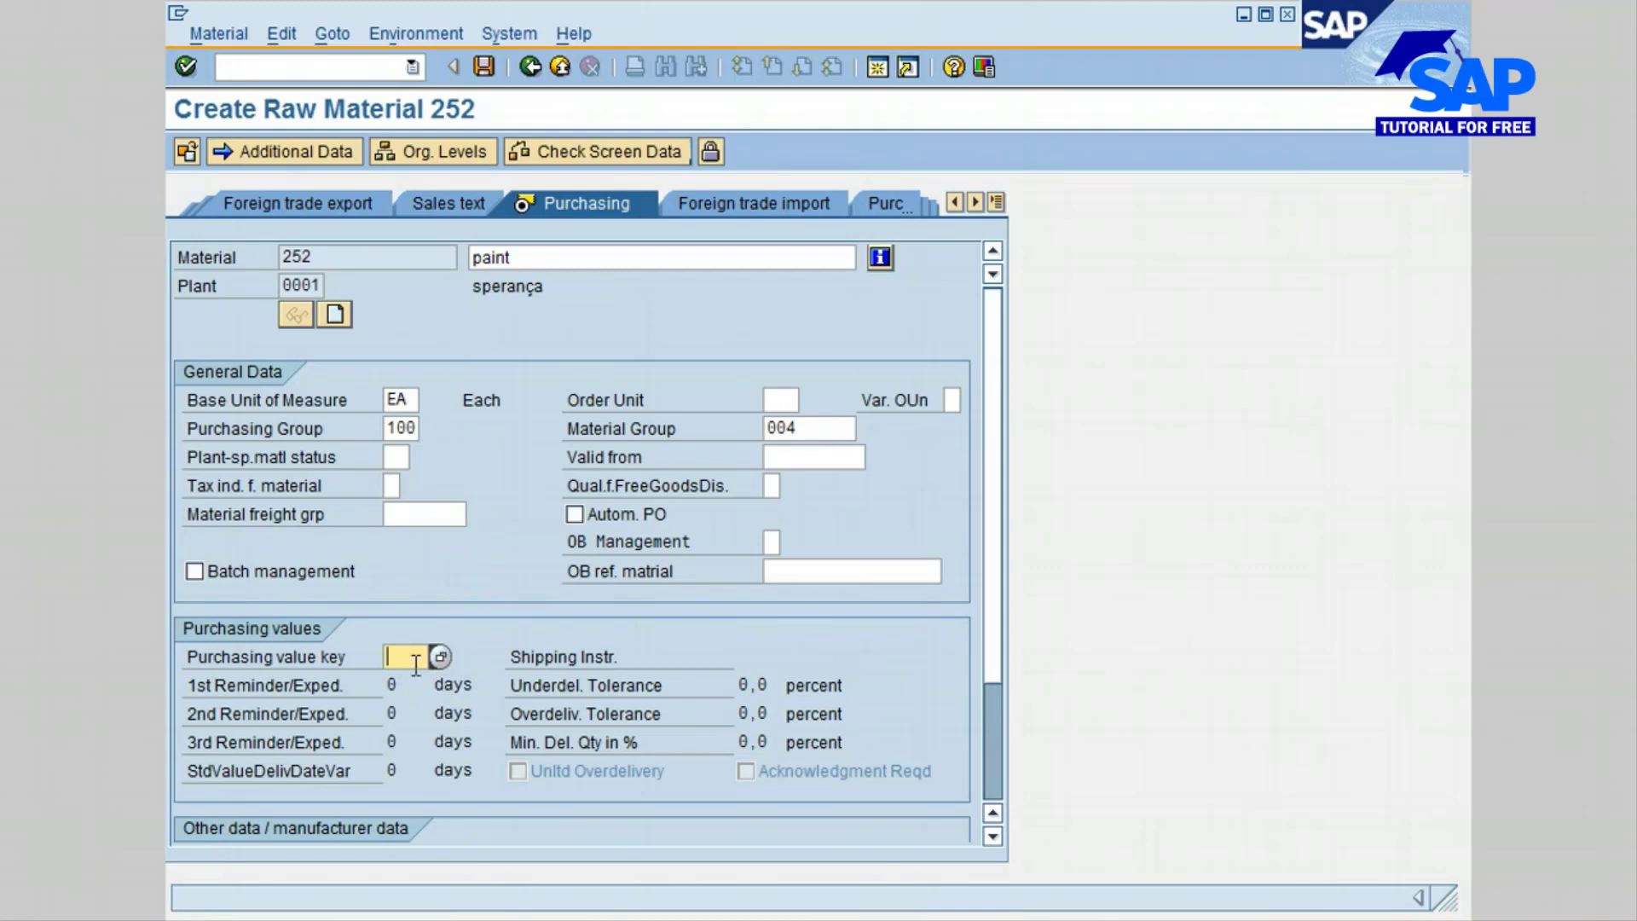
{"action": "type", "text": "2"}
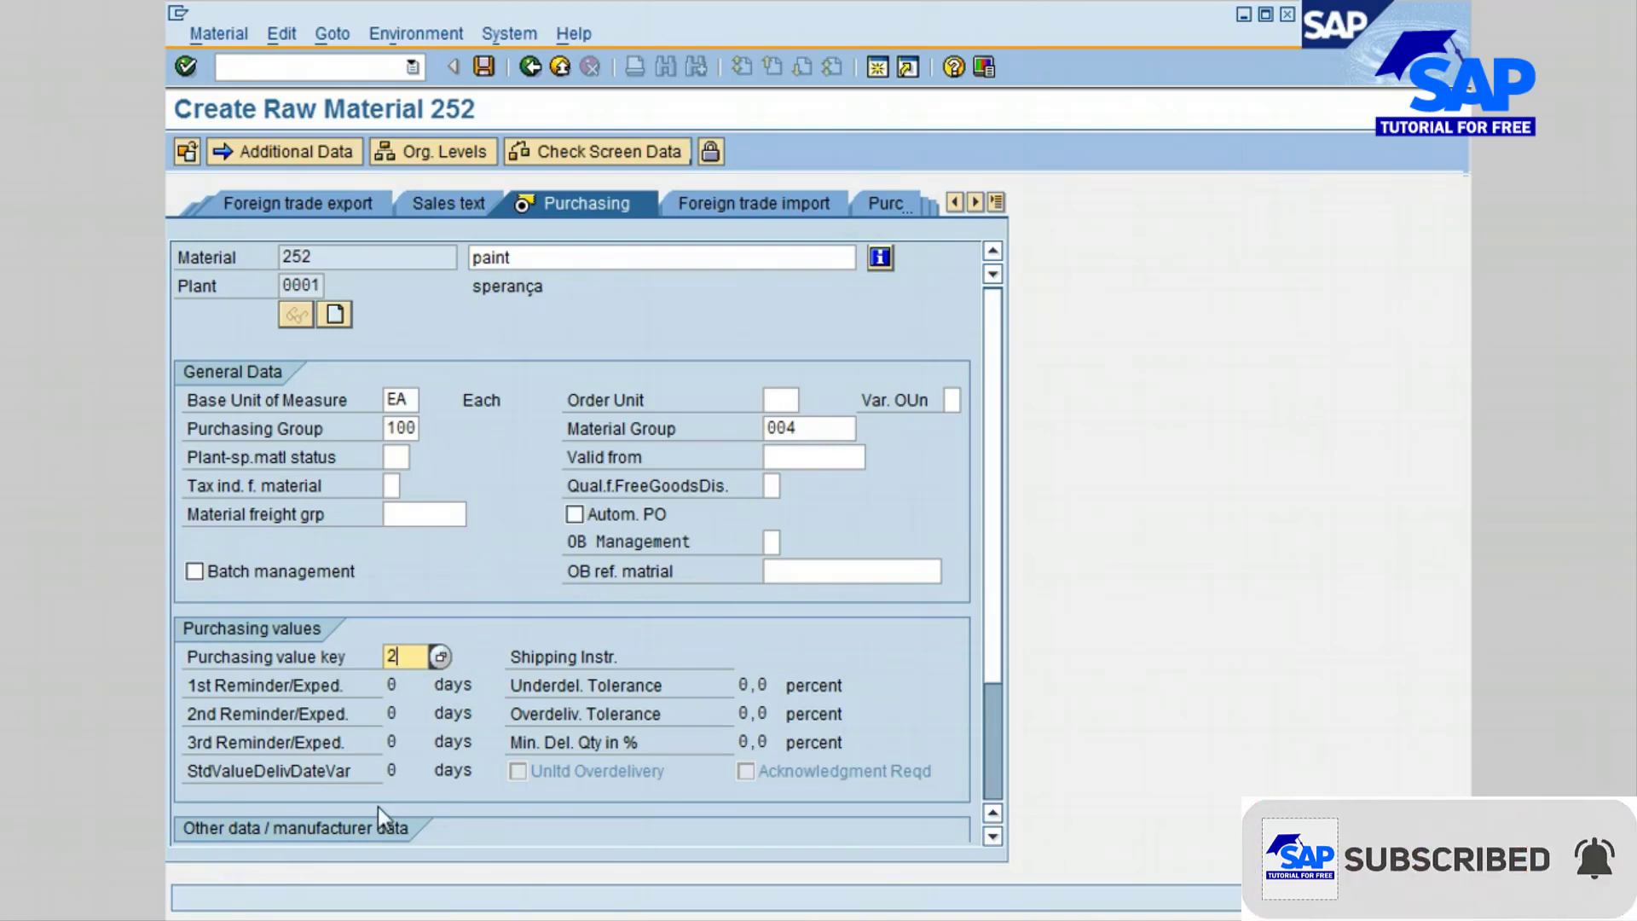
{"action": "key", "text": "Tab"}
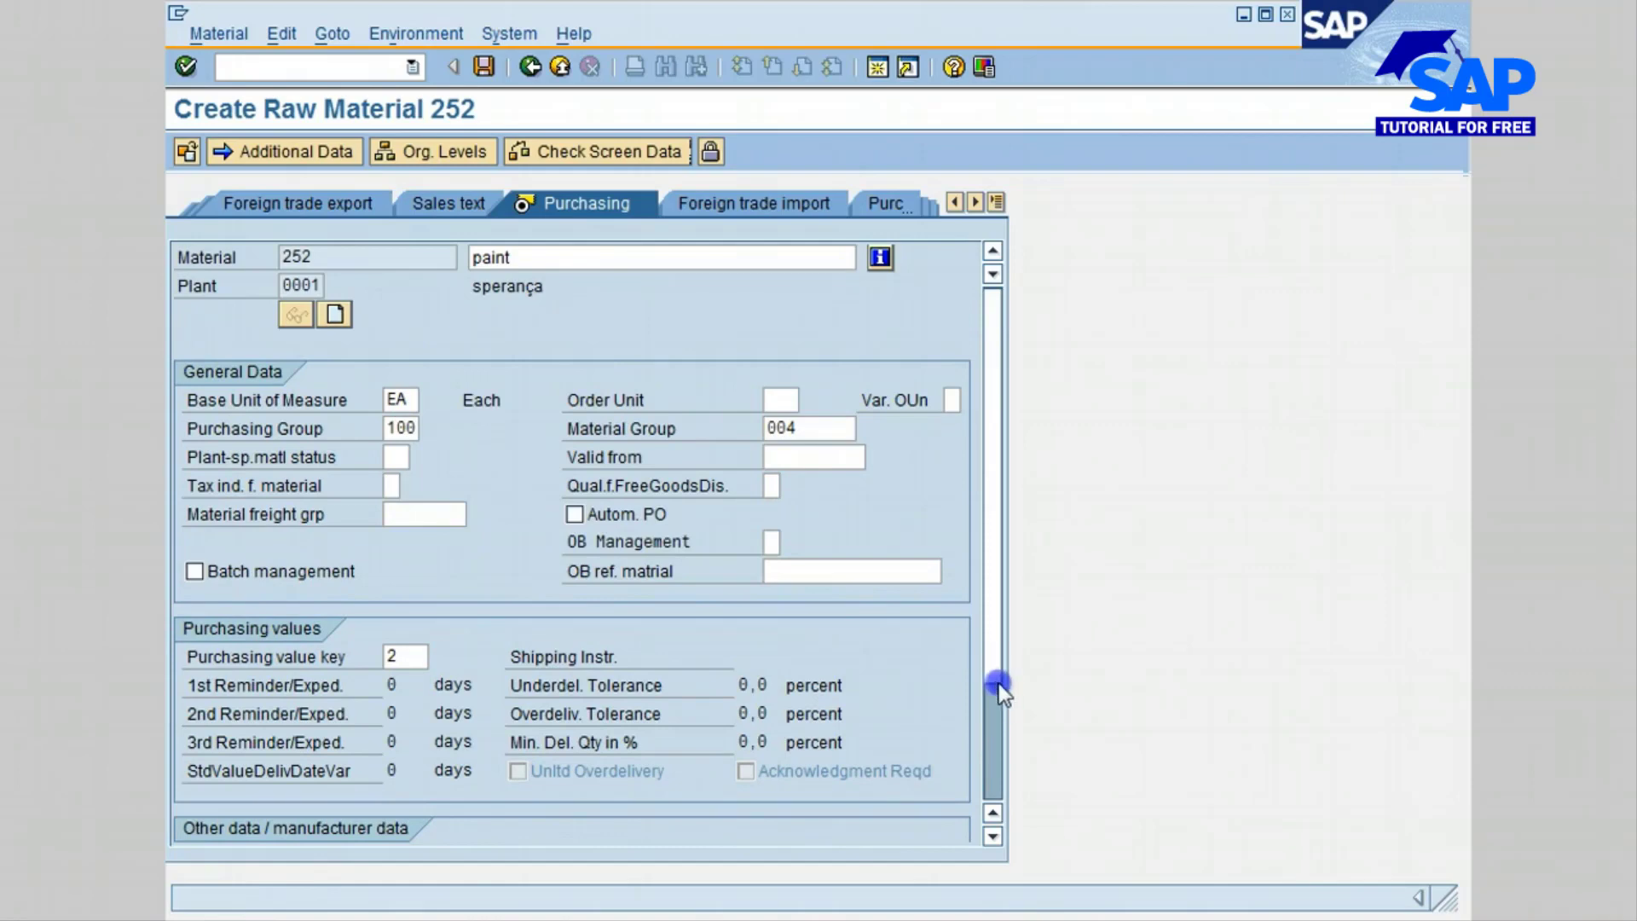
Step: Set the GR processing time to 3 days, enable Post to insp. stock, and continue to the Accounting 1 view
{"action": "left_click_drag", "start_coordinate": [998, 685], "coordinate": [1009, 764]}
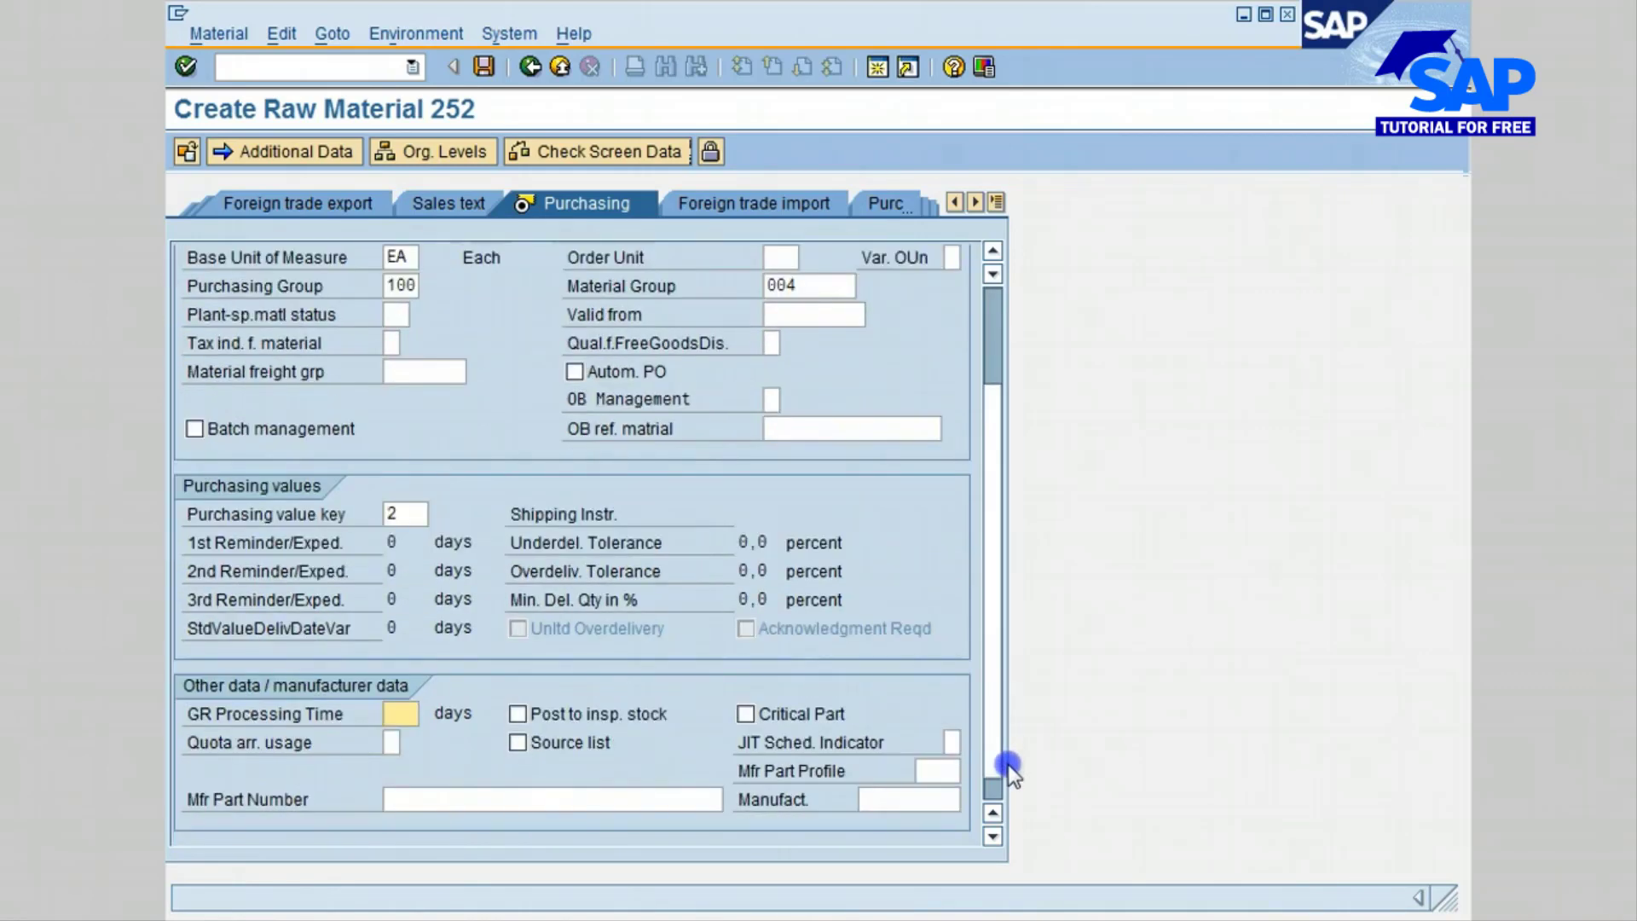
{"action": "left_click", "coordinate": [398, 716]}
{"action": "key", "text": "Tab"}
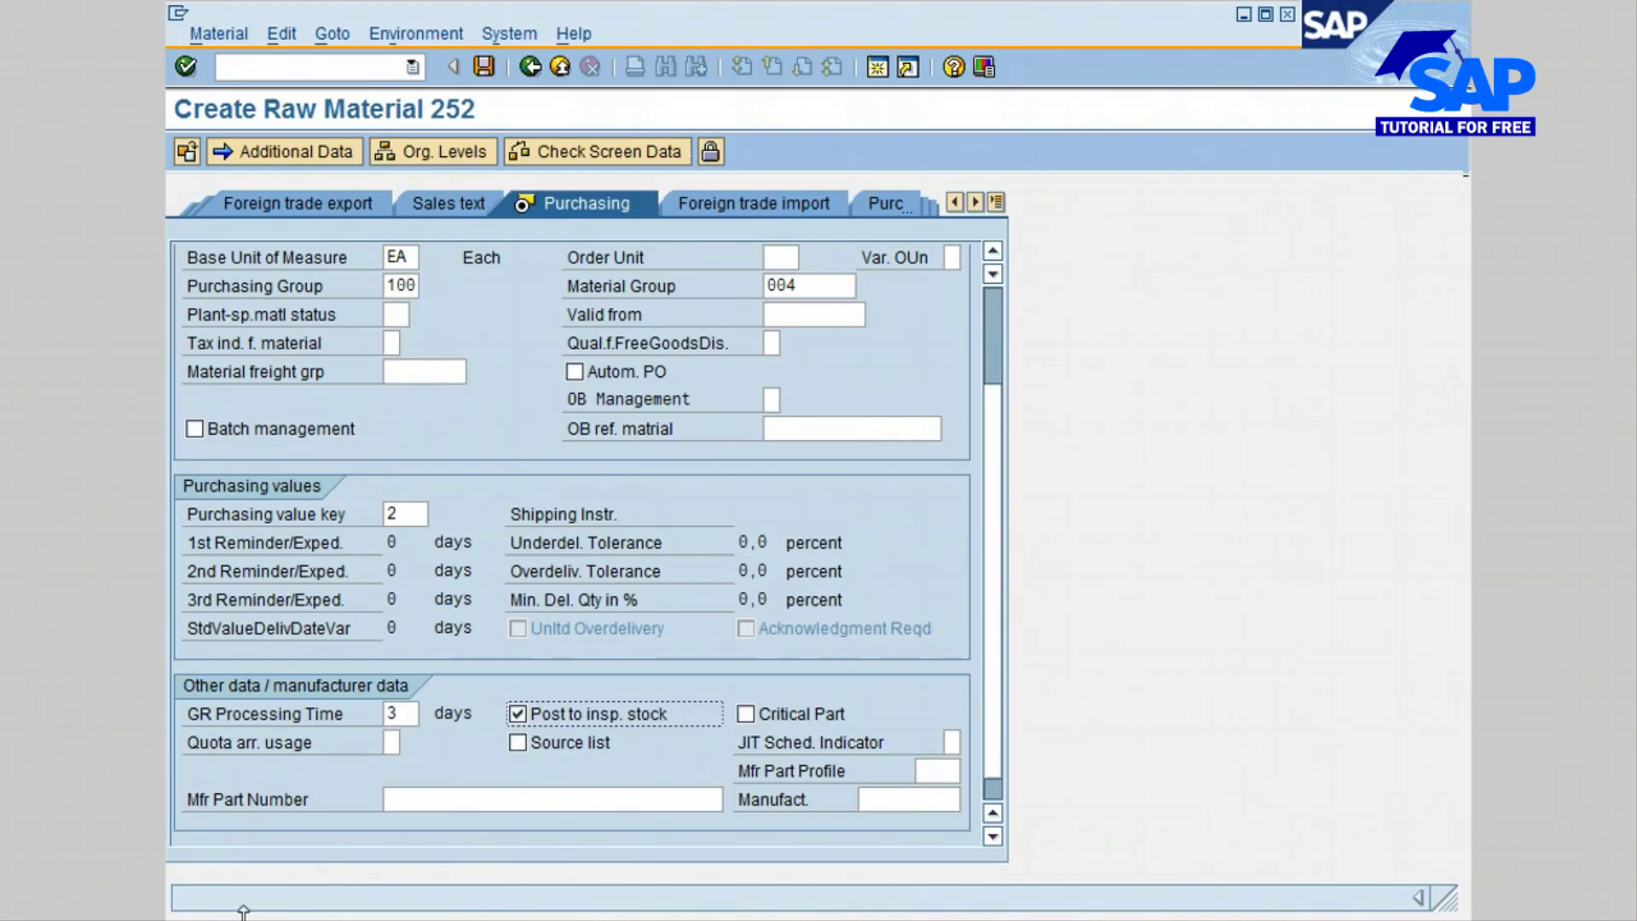
{"action": "key", "text": "Return"}
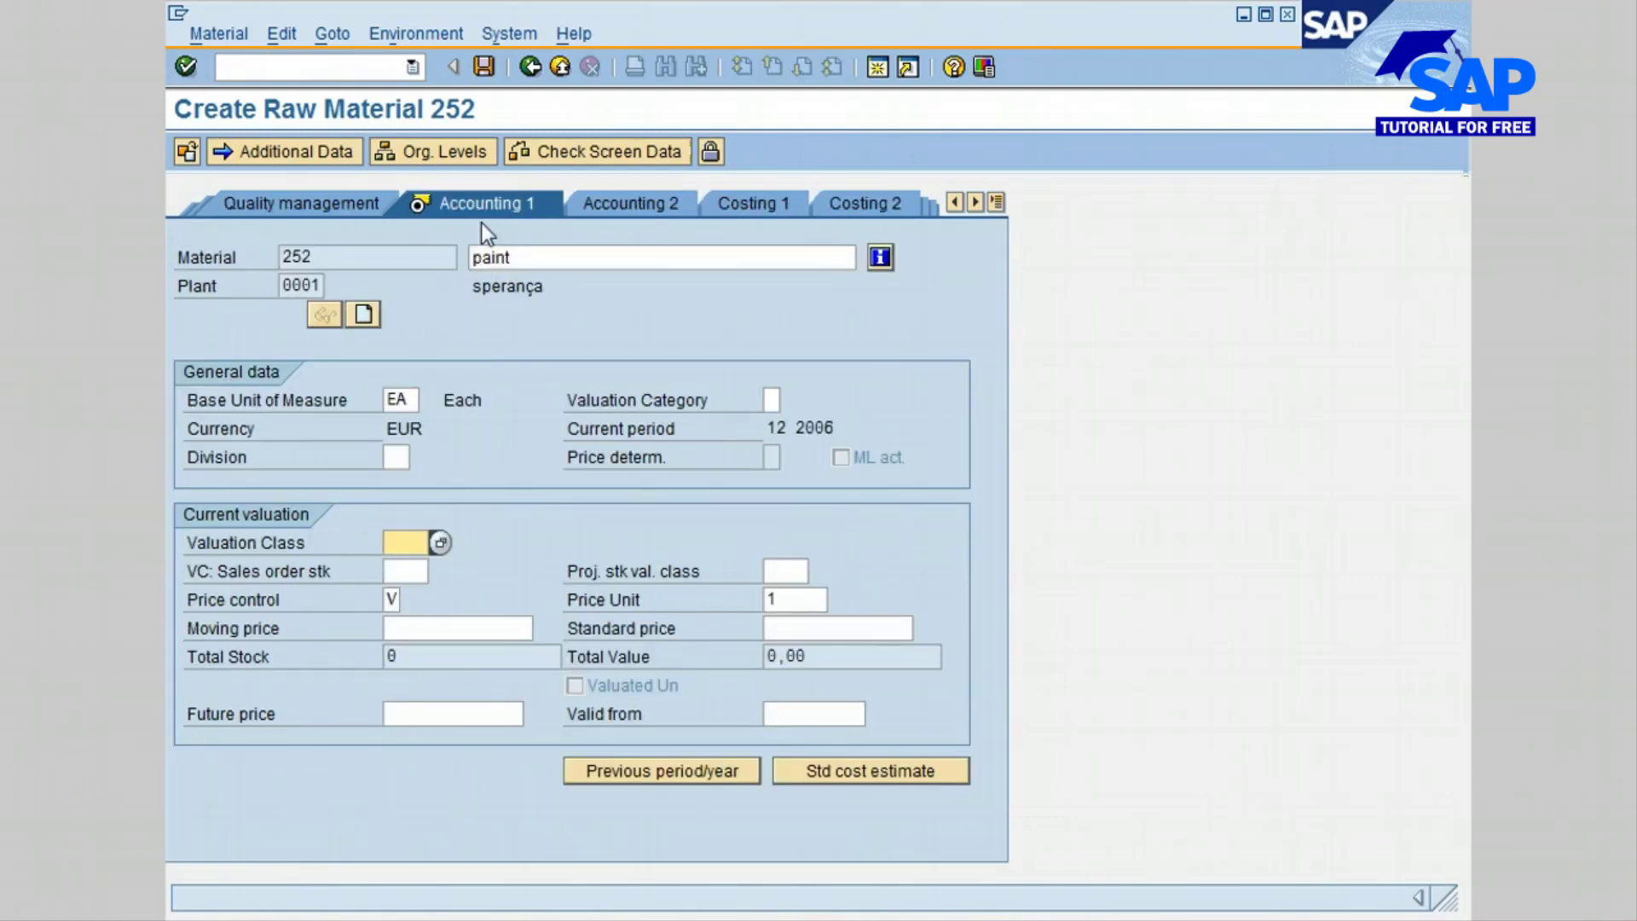
Step: Assign valuation class 3000 (Raw materials 1) in the Accounting 1 view
{"action": "left_click", "coordinate": [996, 203]}
{"action": "left_click", "coordinate": [1293, 245]}
{"action": "left_click", "coordinate": [440, 543]}
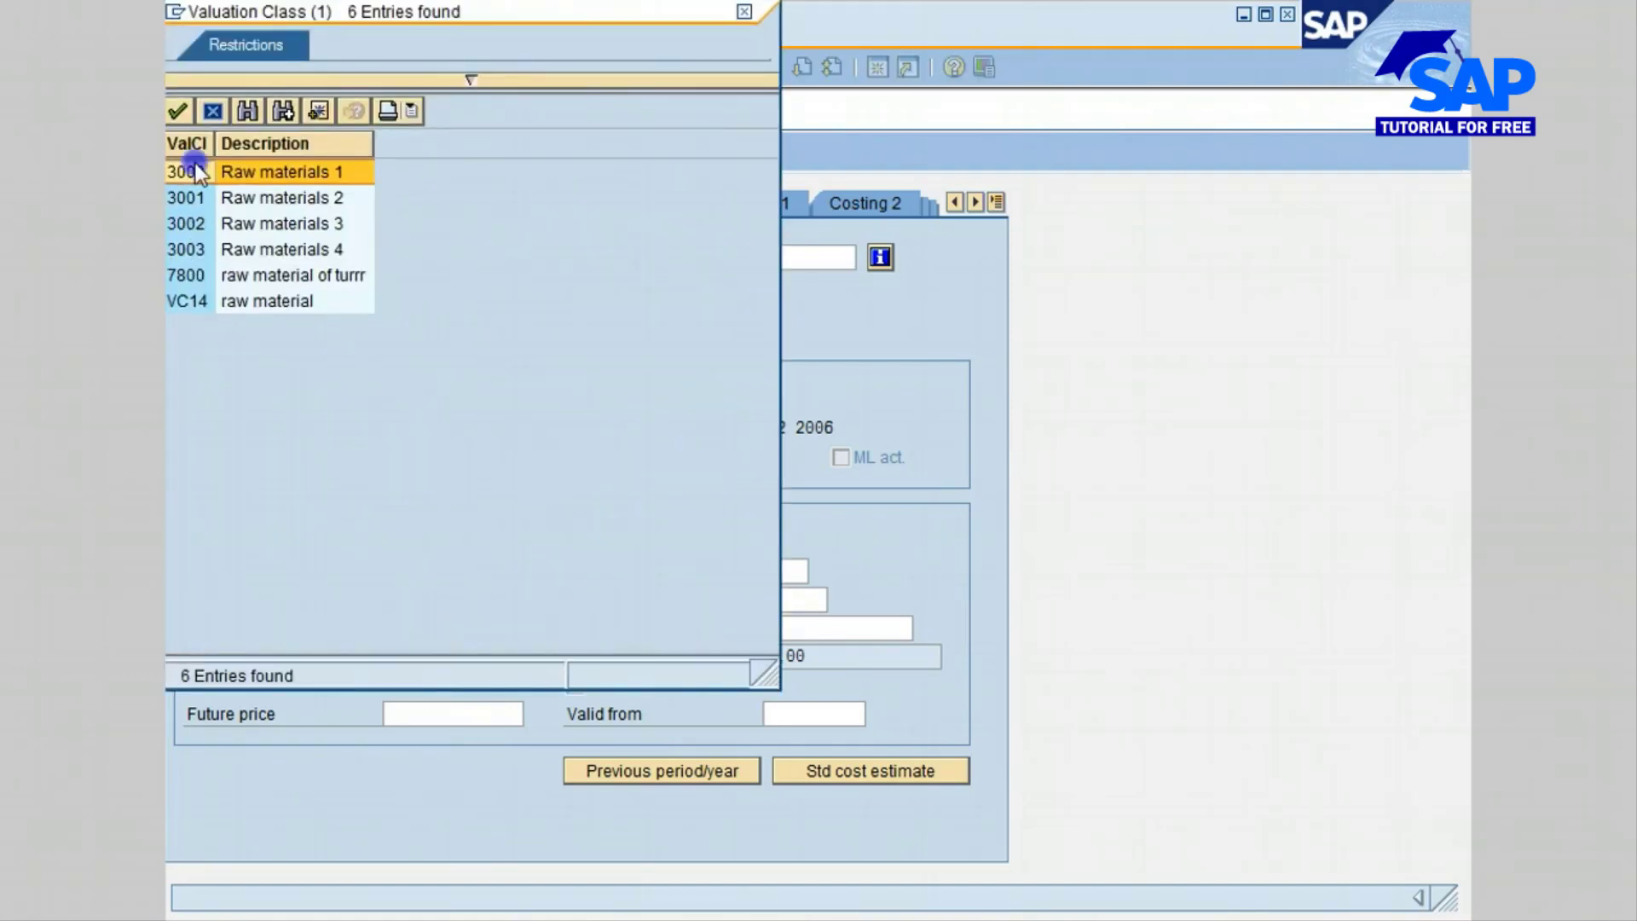
{"action": "left_click", "coordinate": [177, 113]}
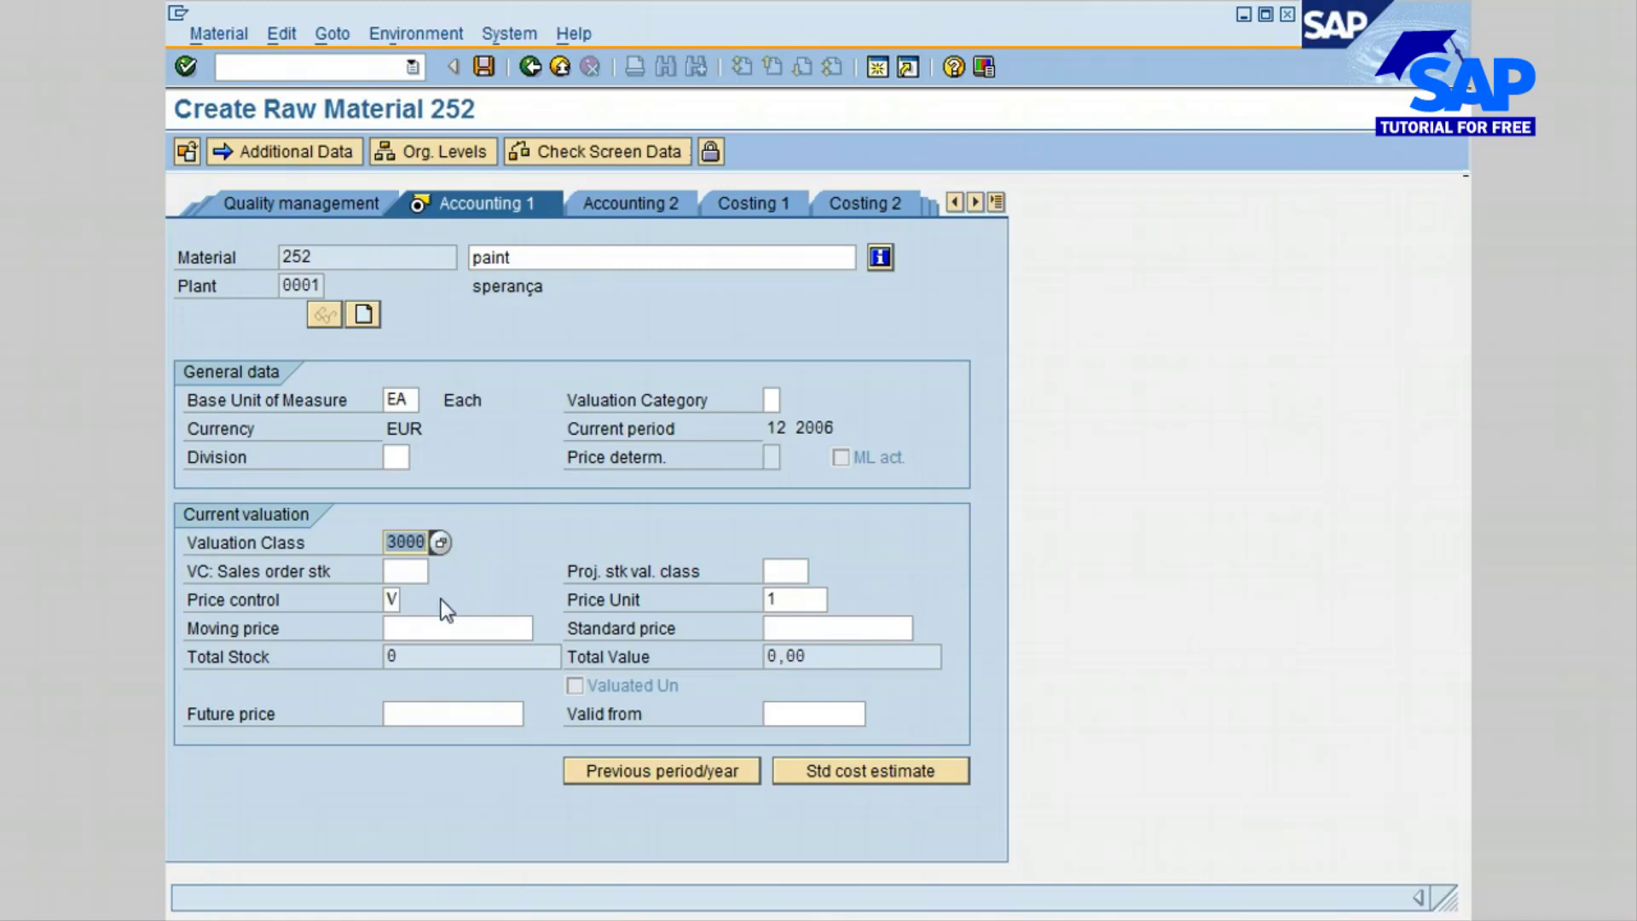
Step: Set price control to S (Standard price) with a standard price of 85,00, and save the material master record
{"action": "left_click", "coordinate": [392, 600]}
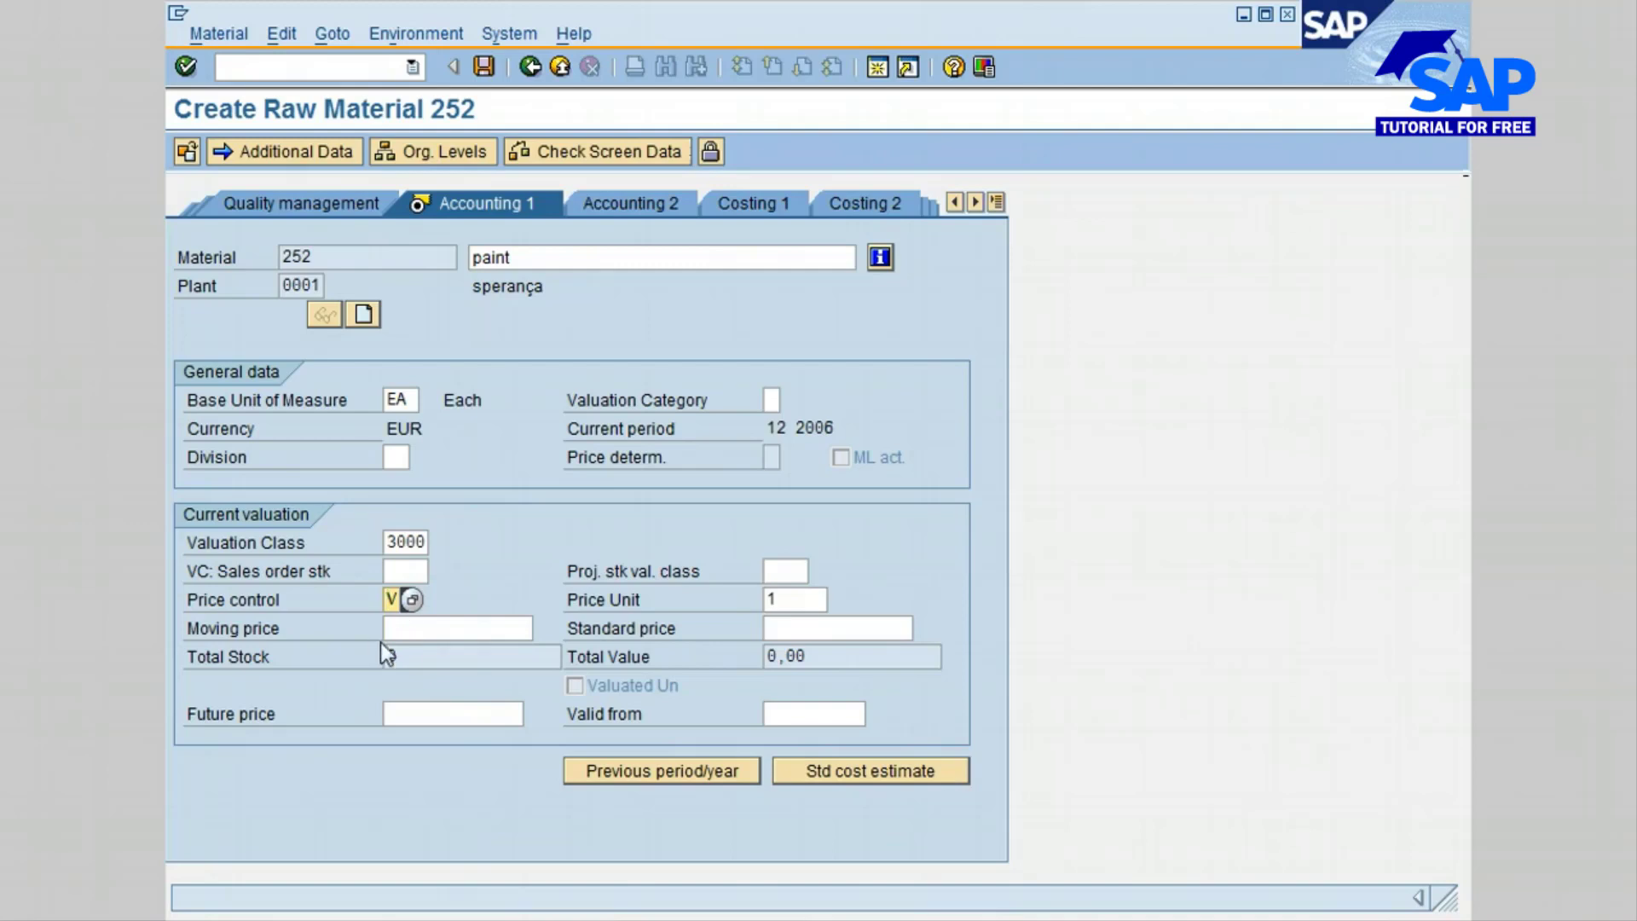
{"action": "left_click", "coordinate": [413, 599]}
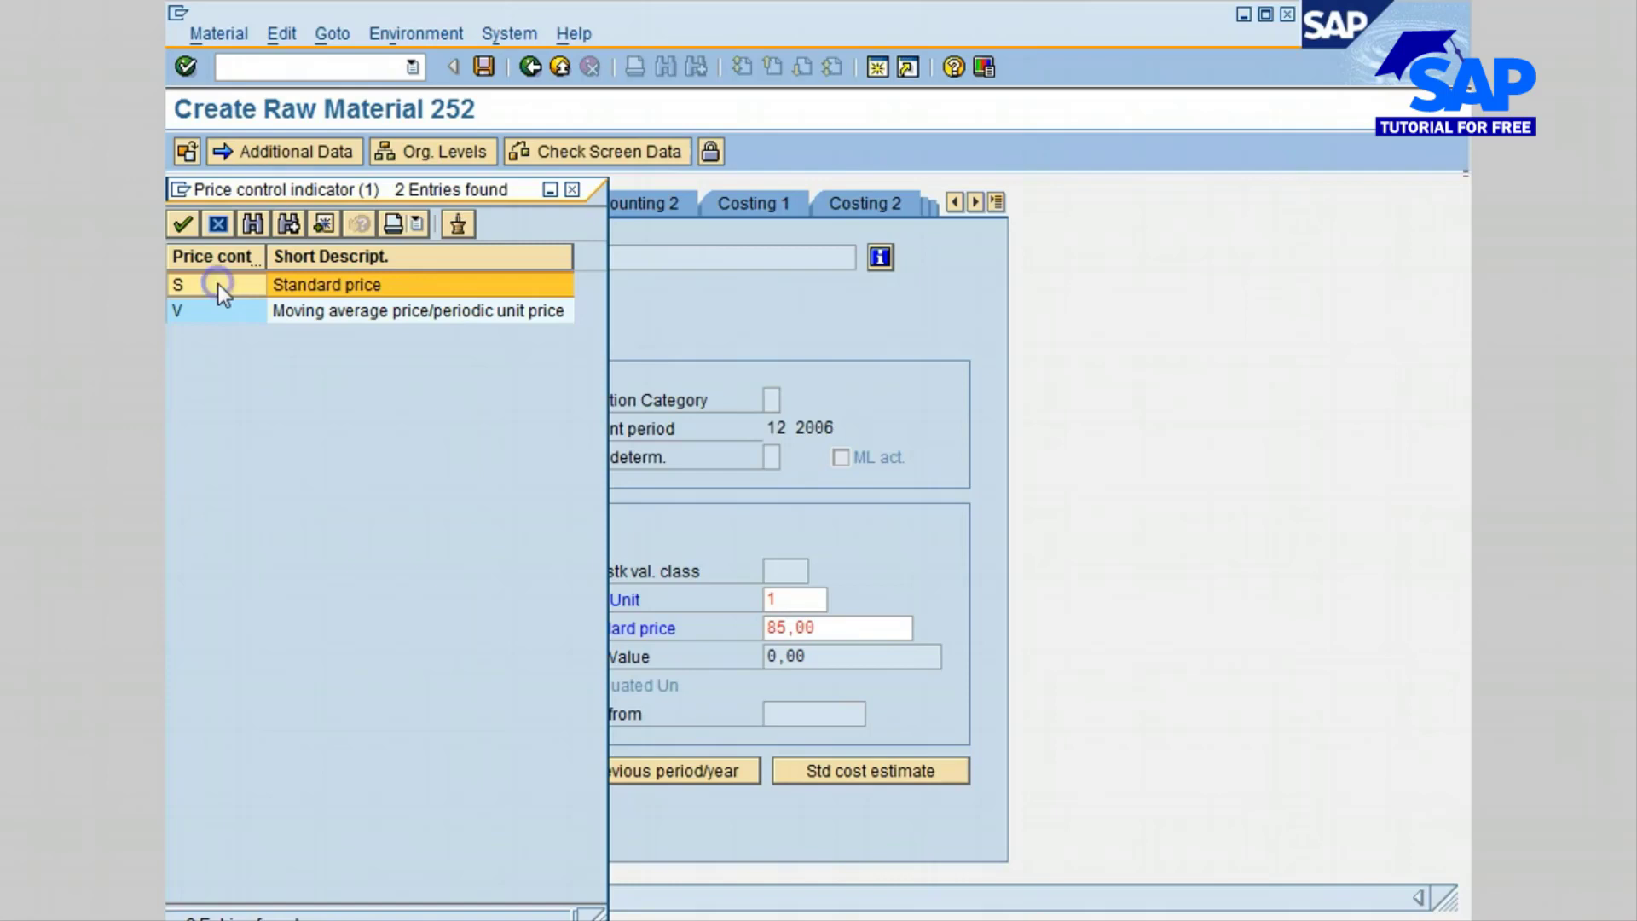
{"action": "left_click", "coordinate": [183, 224]}
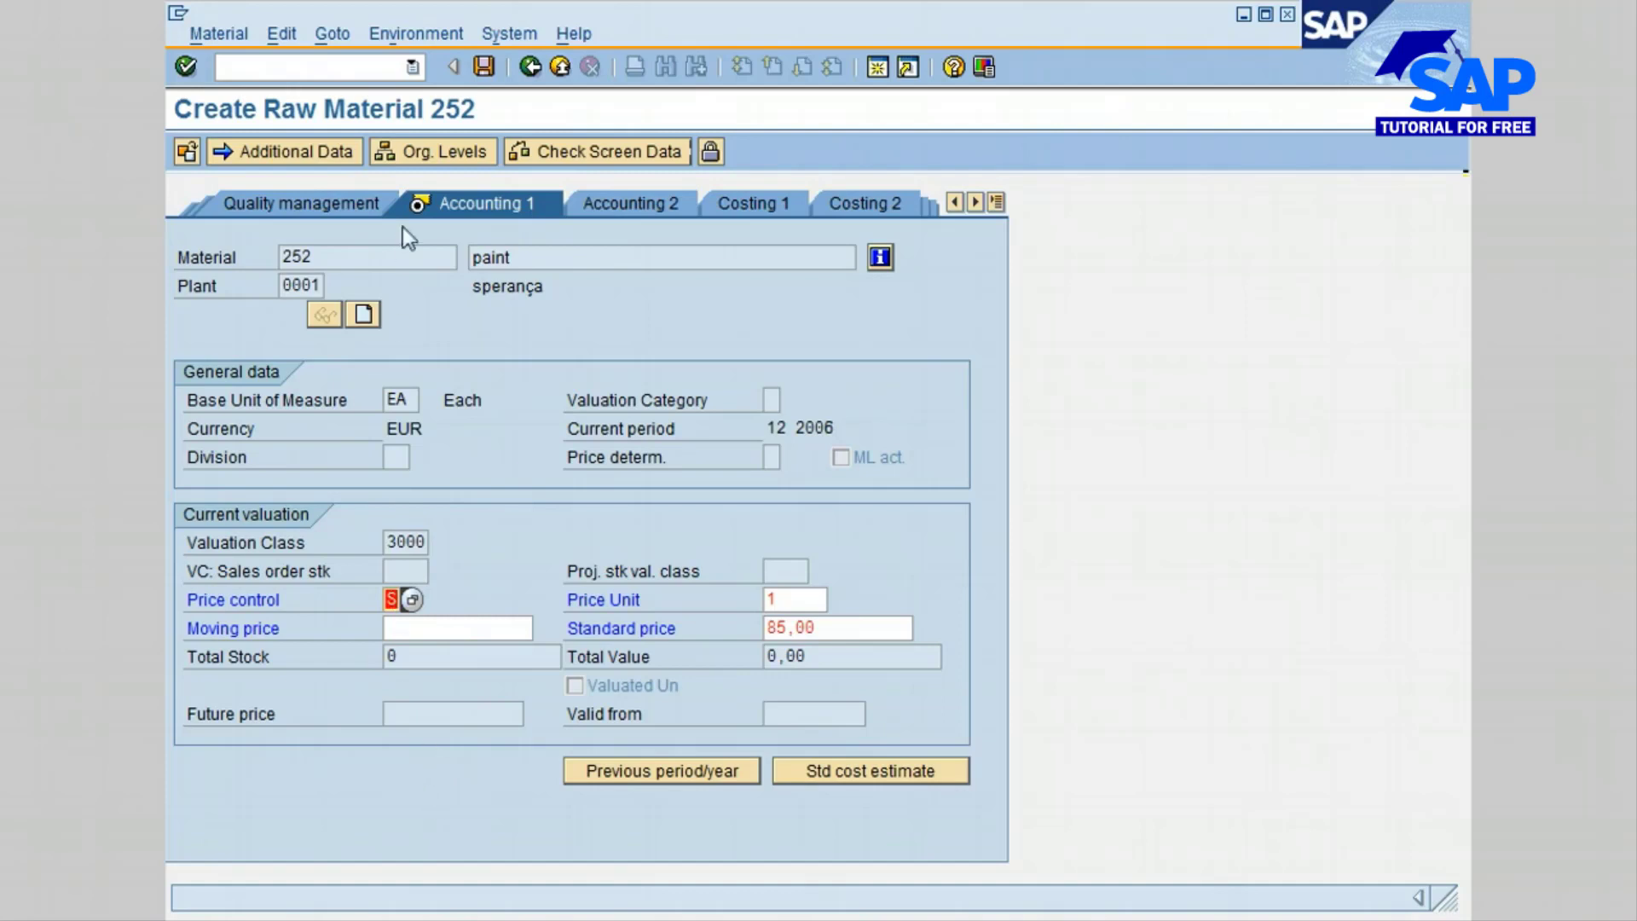
{"action": "left_click", "coordinate": [484, 69]}
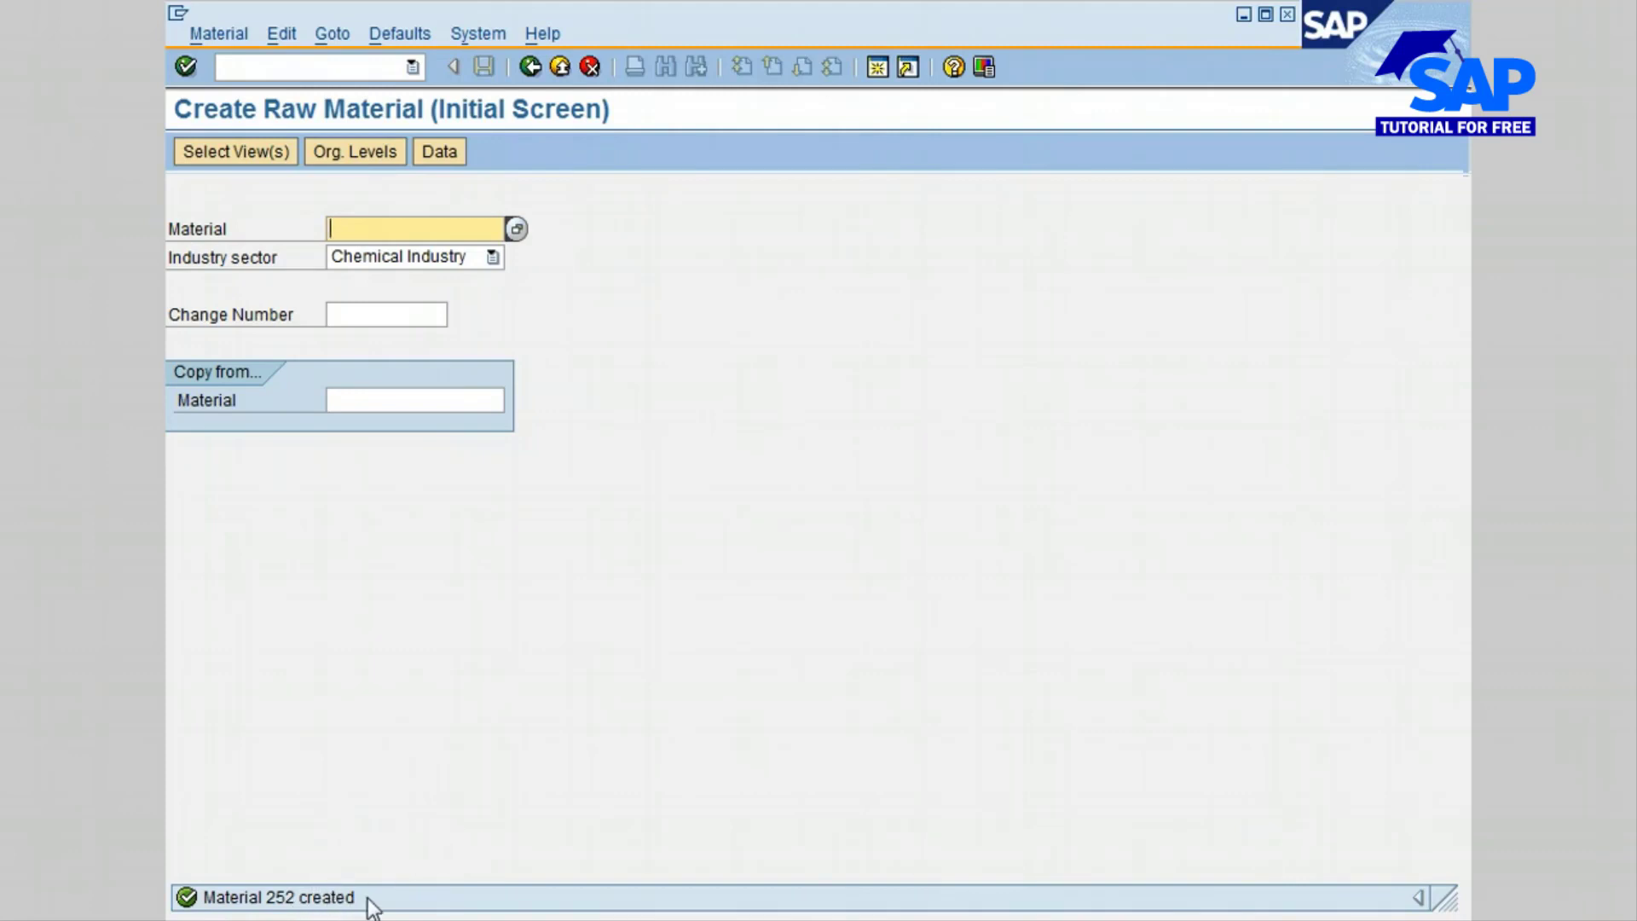
{"action": "left_click", "coordinate": [494, 492]}
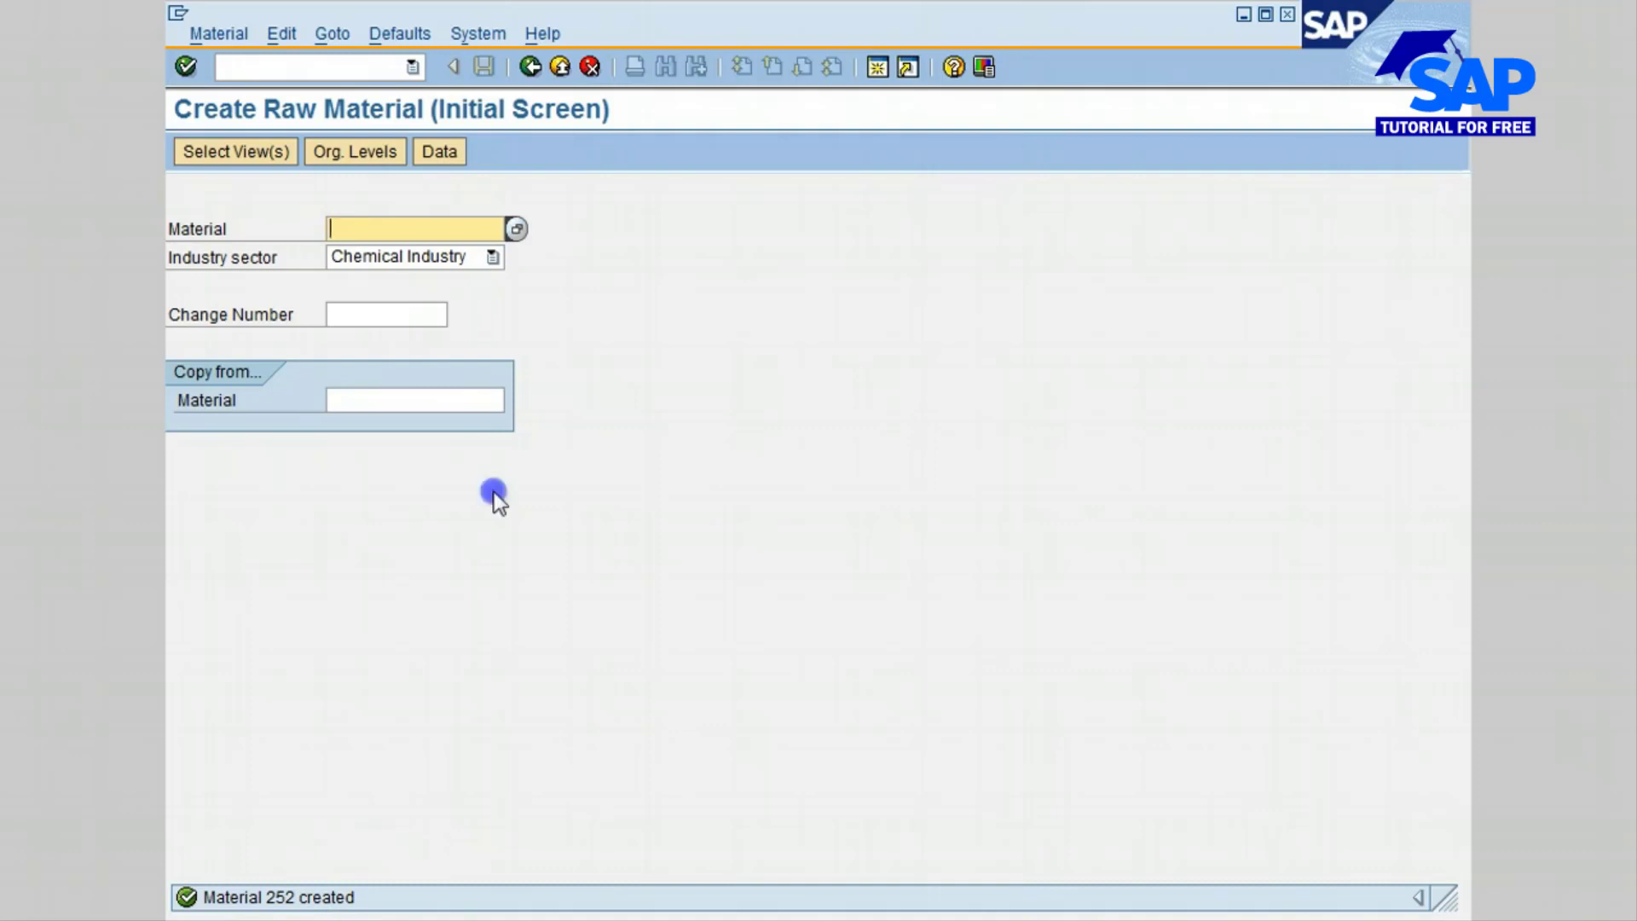